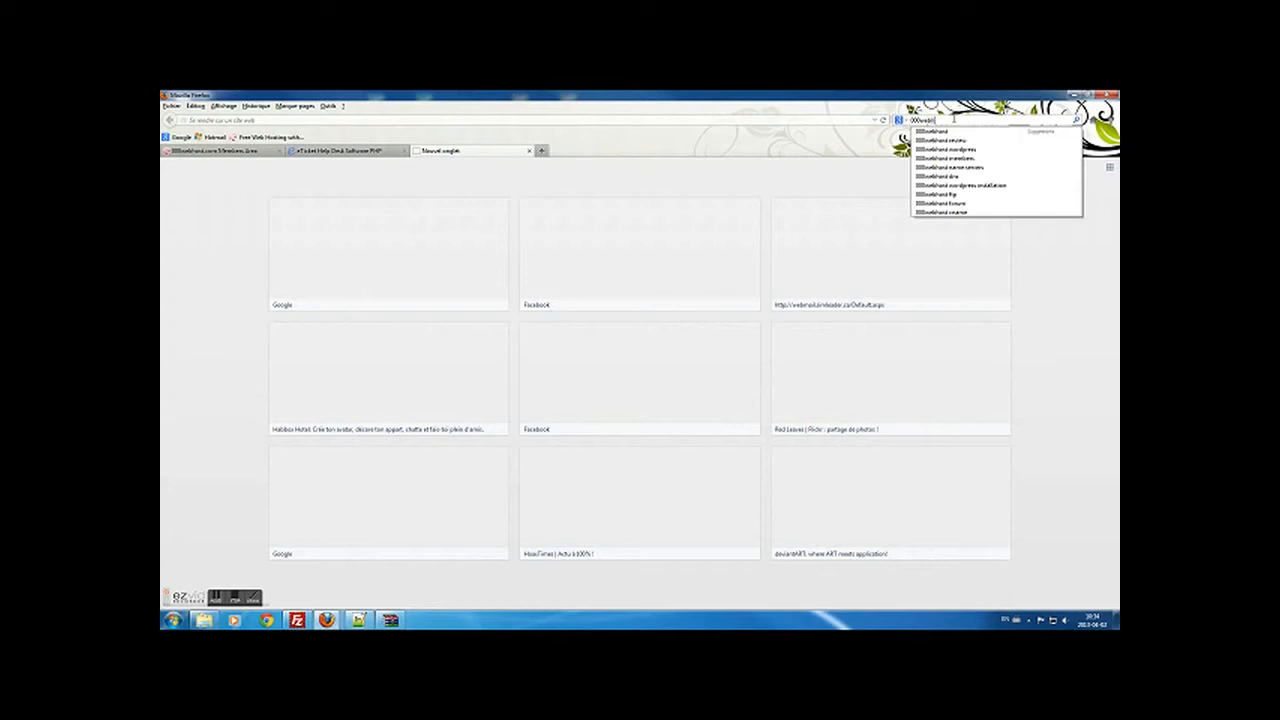
- Search Google for 000webhost and open the 000webhost homepage from the results
{"action": "key", "text": "Return"}
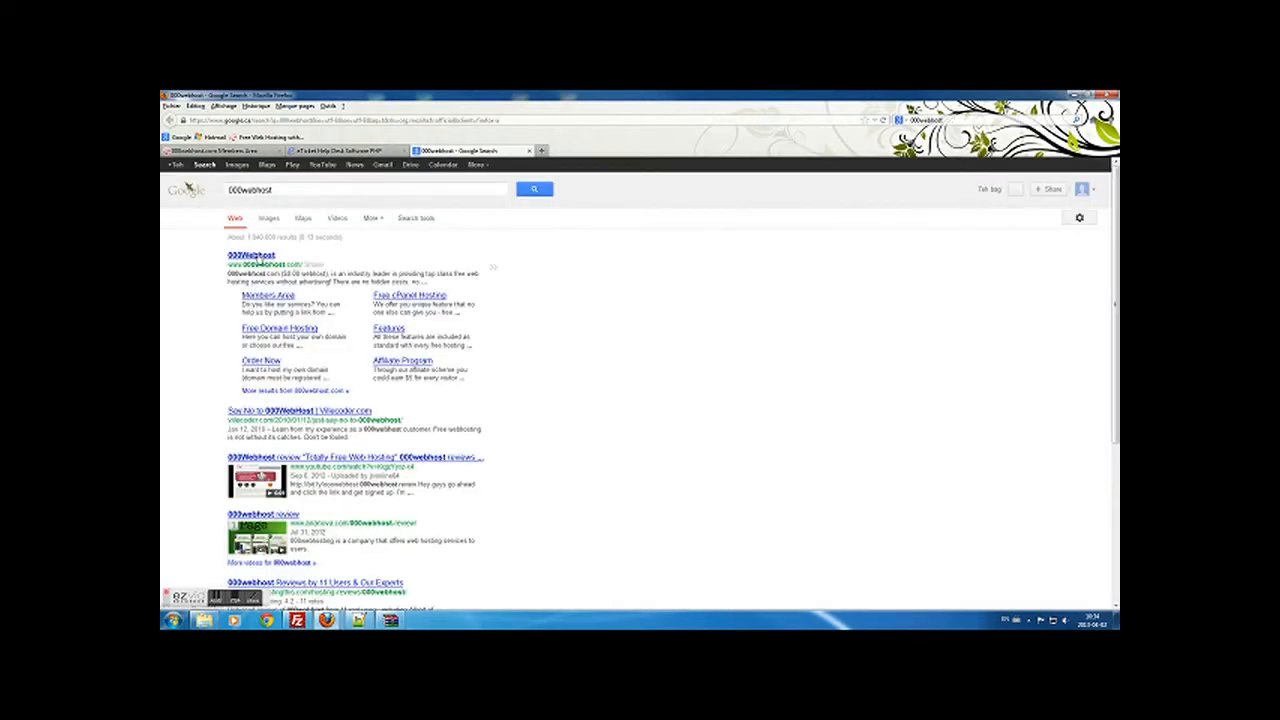
{"action": "left_click", "coordinate": [252, 256]}
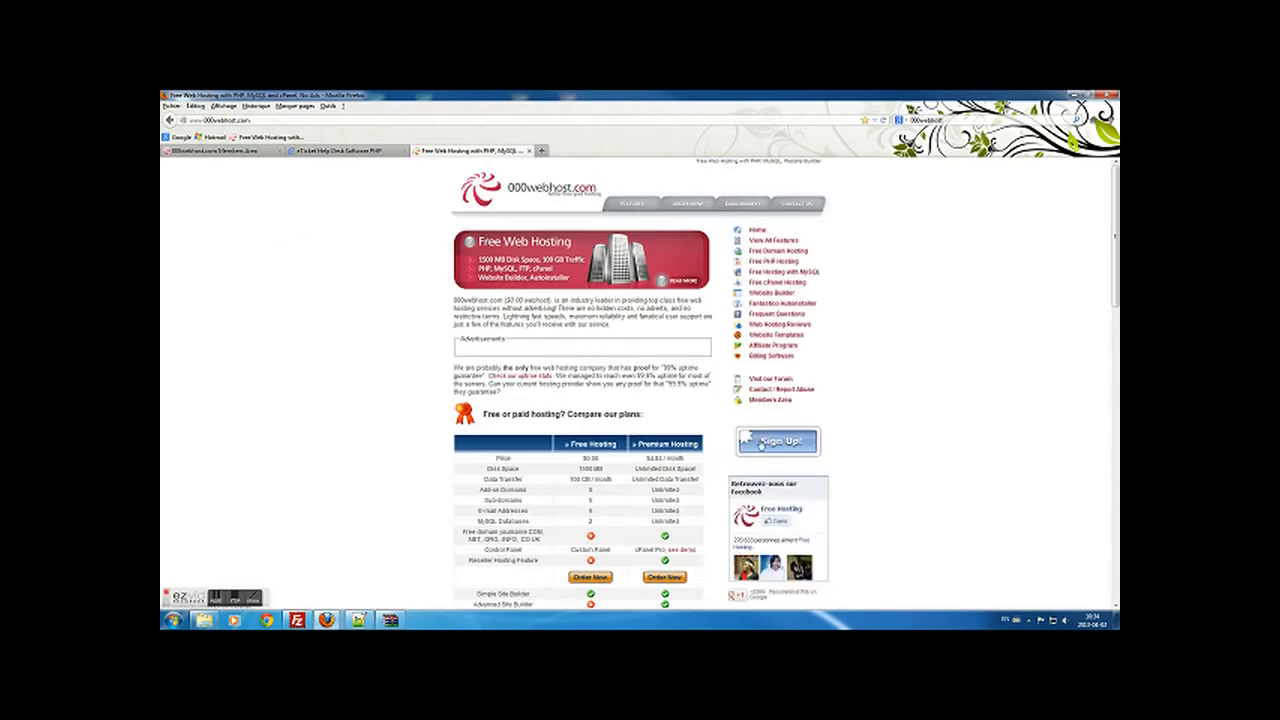
- Follow Sign Up! through to the 000webhost Members Area login page
{"action": "left_click", "coordinate": [761, 445]}
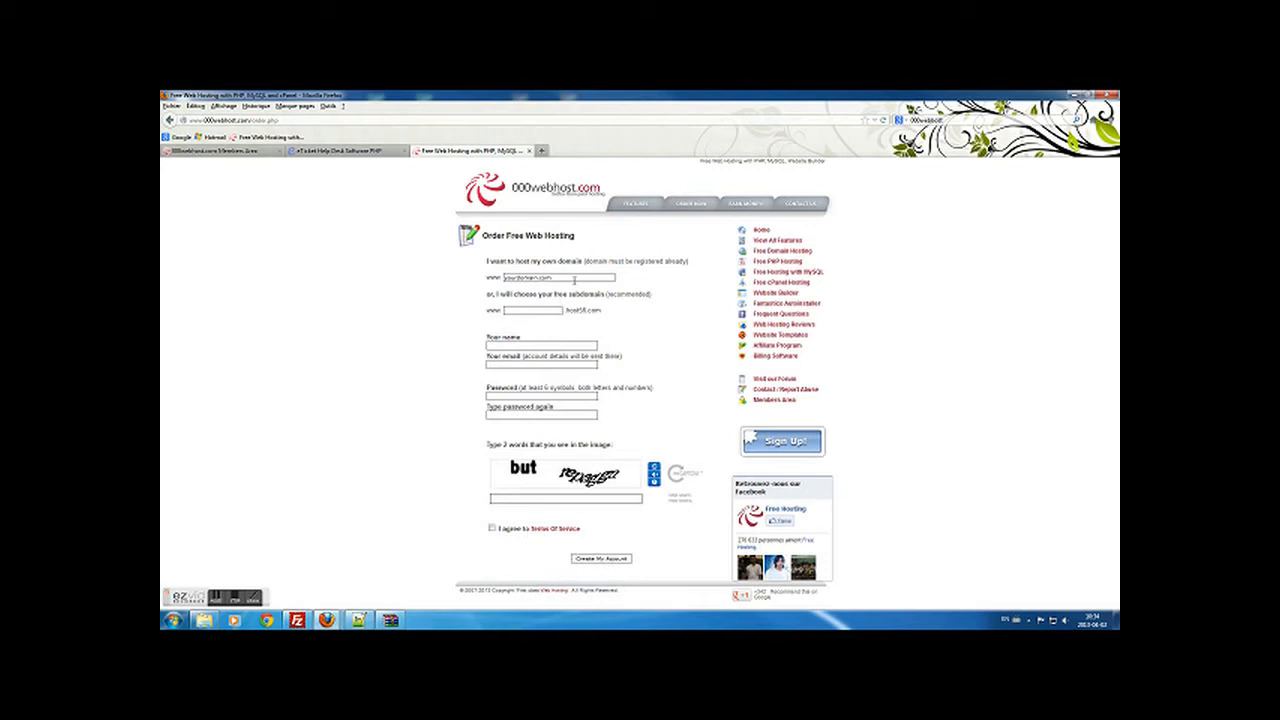
{"action": "left_click", "coordinate": [762, 400]}
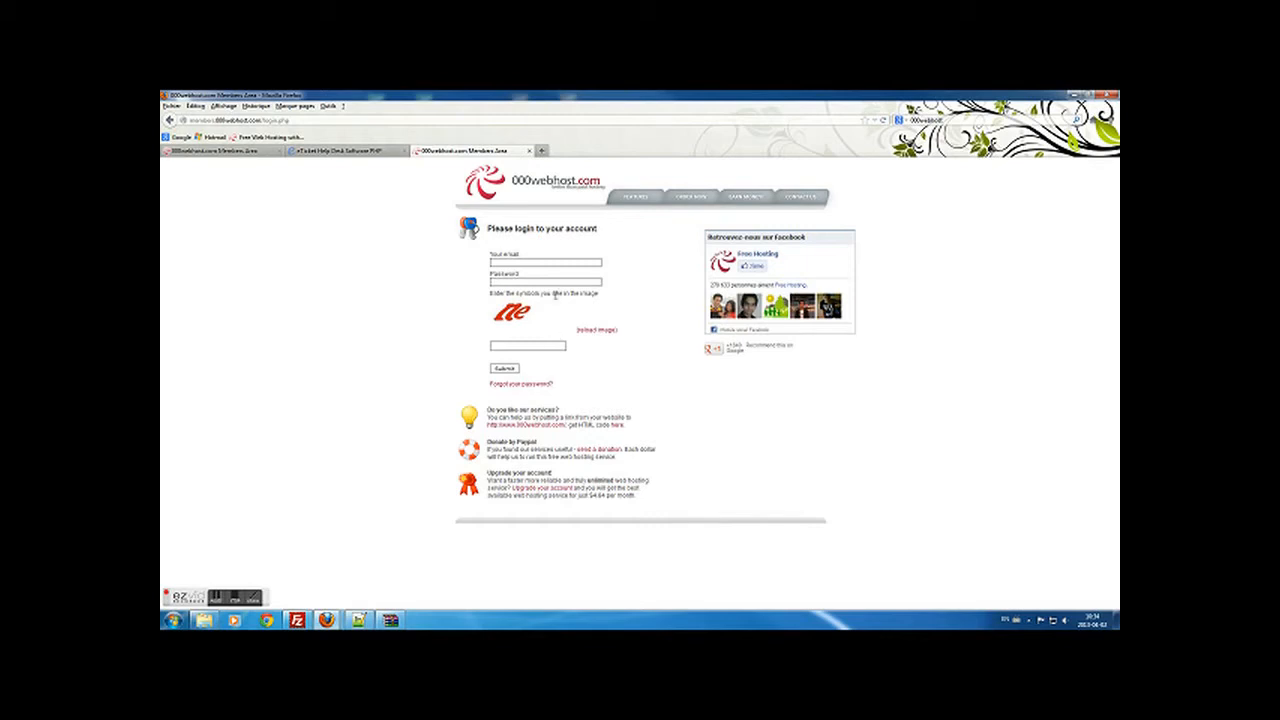
- Close the login tab, view the account's FTP details and FTP host name, then switch to FileZilla
{"action": "left_click", "coordinate": [530, 151]}
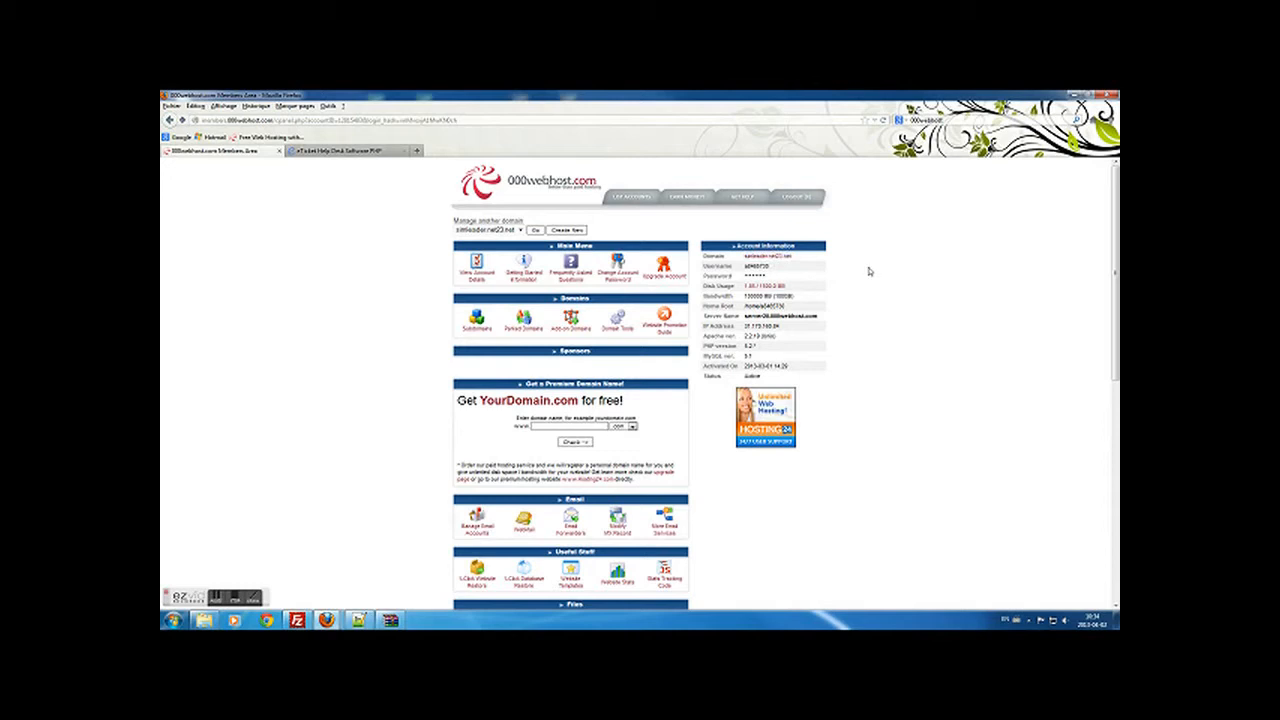
{"action": "scroll", "coordinate": [550, 311], "scroll_direction": "down", "scroll_amount": 4}
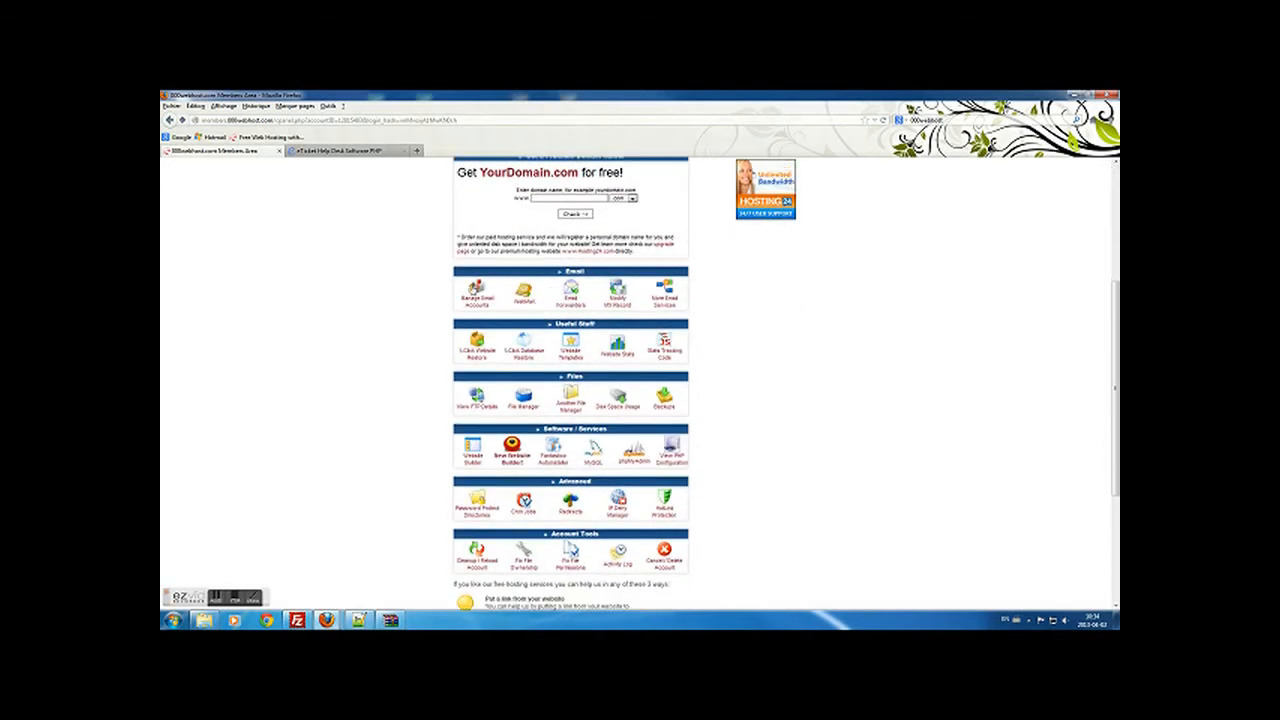
{"action": "left_click", "coordinate": [477, 397]}
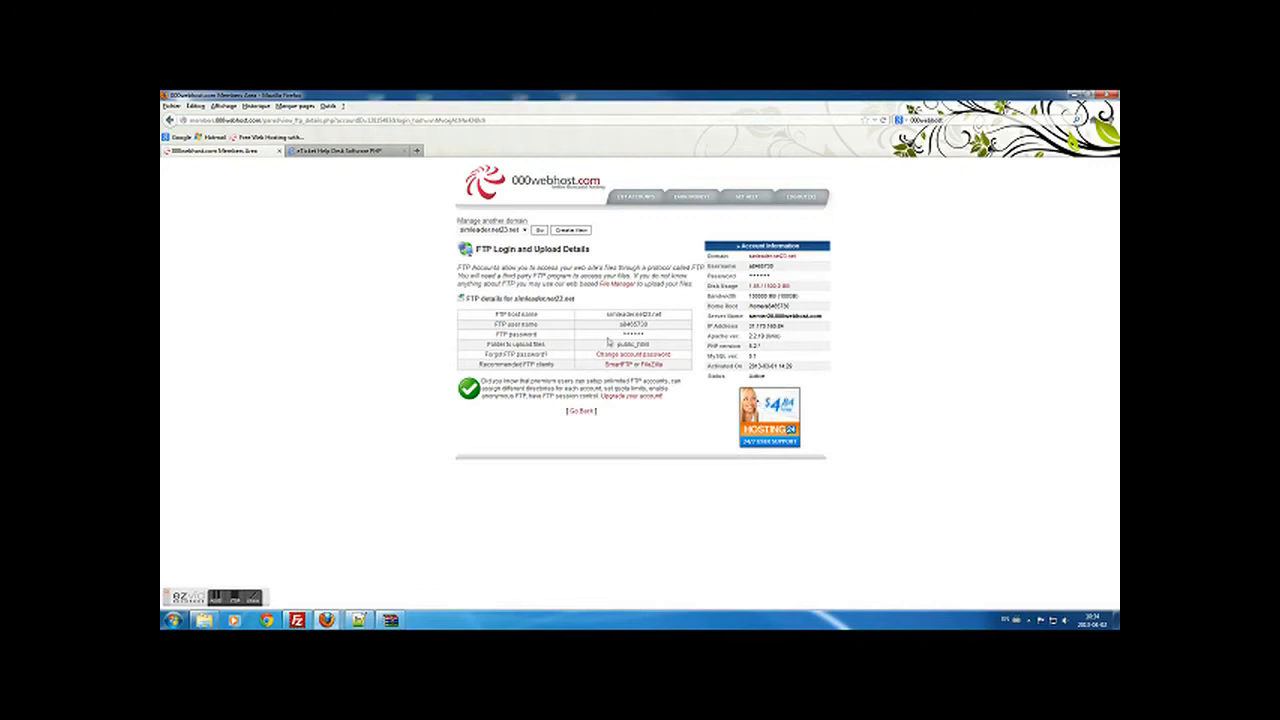
{"action": "left_click_drag", "start_coordinate": [604, 316], "coordinate": [659, 337]}
{"action": "left_click", "coordinate": [659, 331]}
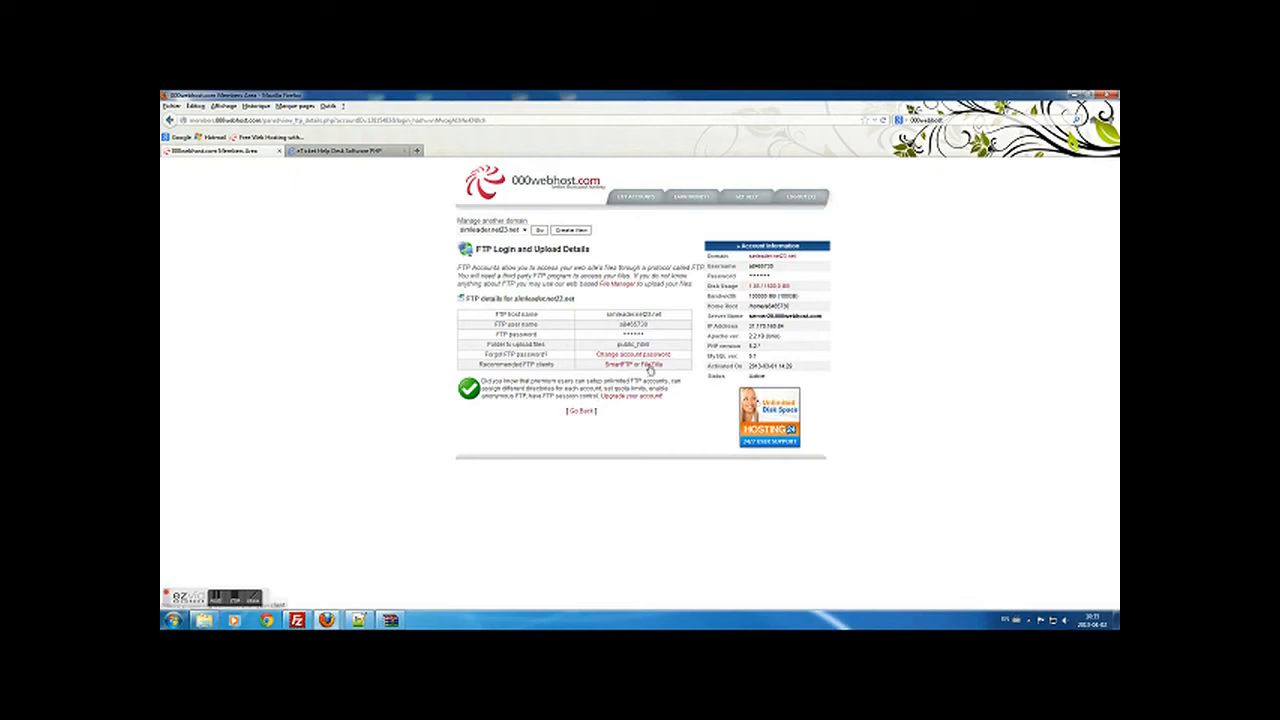
{"action": "left_click", "coordinate": [297, 620]}
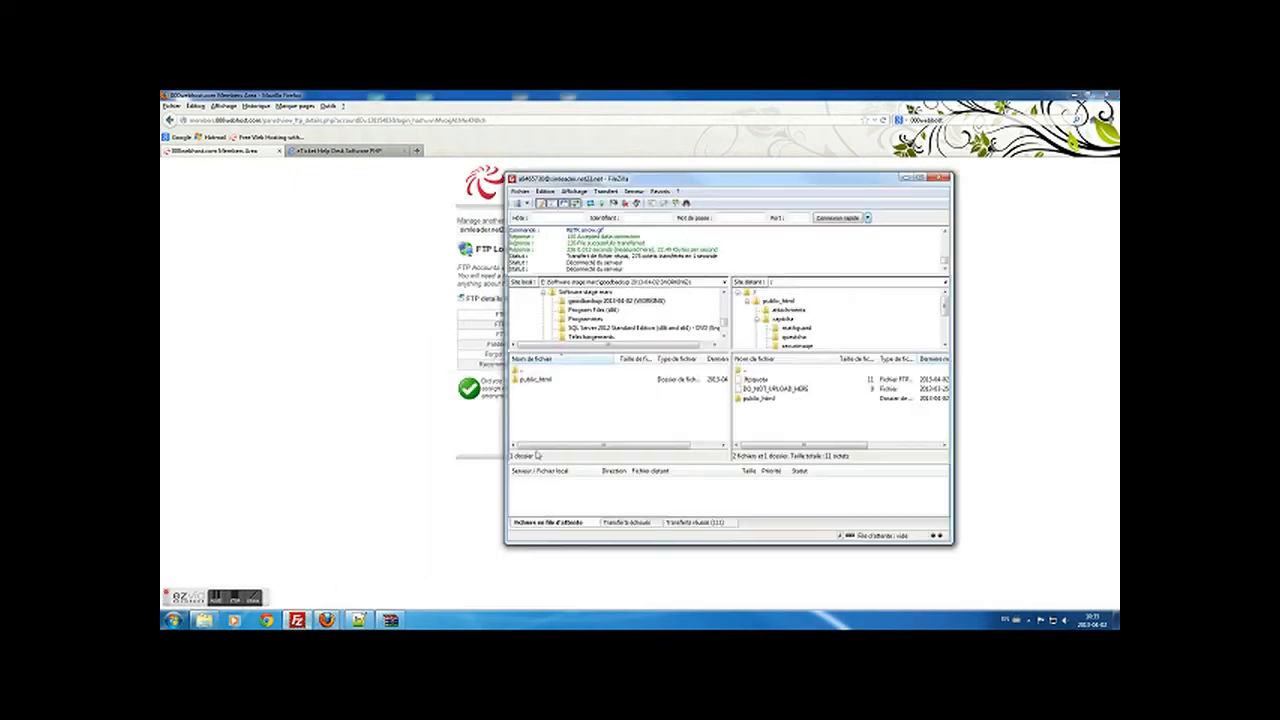
- Reconnect FileZilla to the saved hosting server from Quick Connect history, then minimize it
{"action": "left_click", "coordinate": [868, 218]}
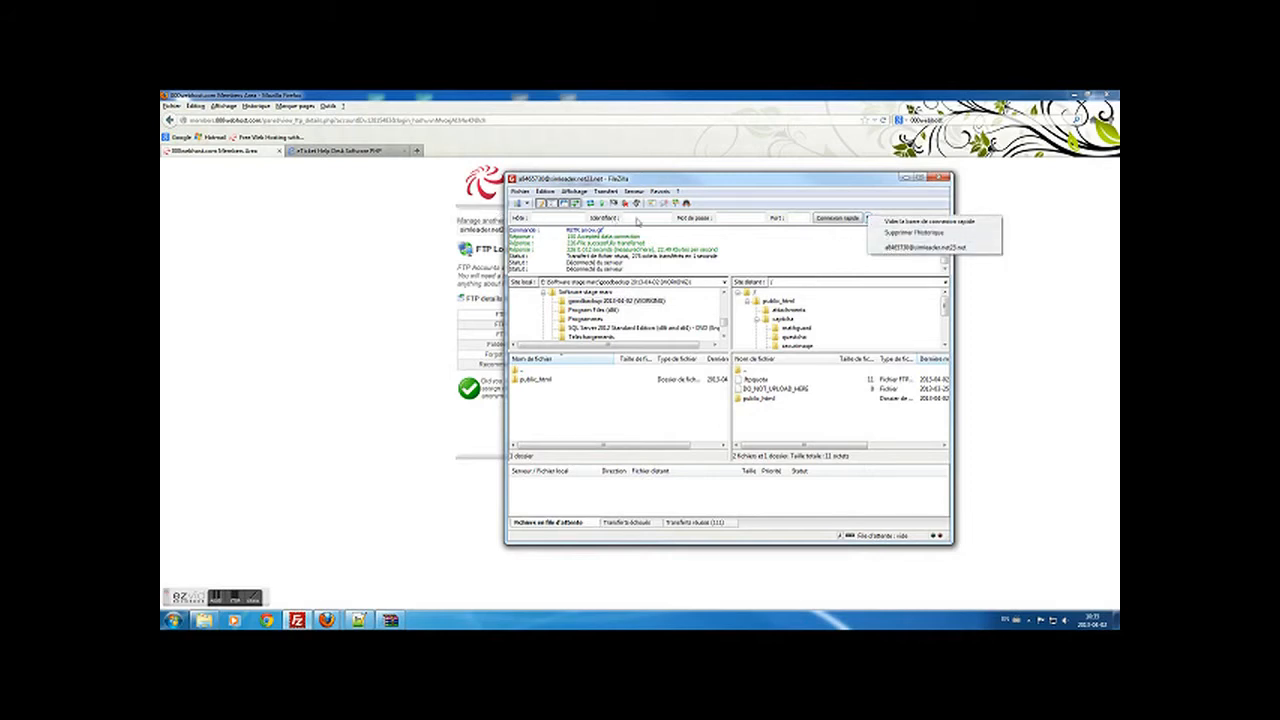
{"action": "left_click", "coordinate": [903, 250]}
{"action": "left_click", "coordinate": [705, 379]}
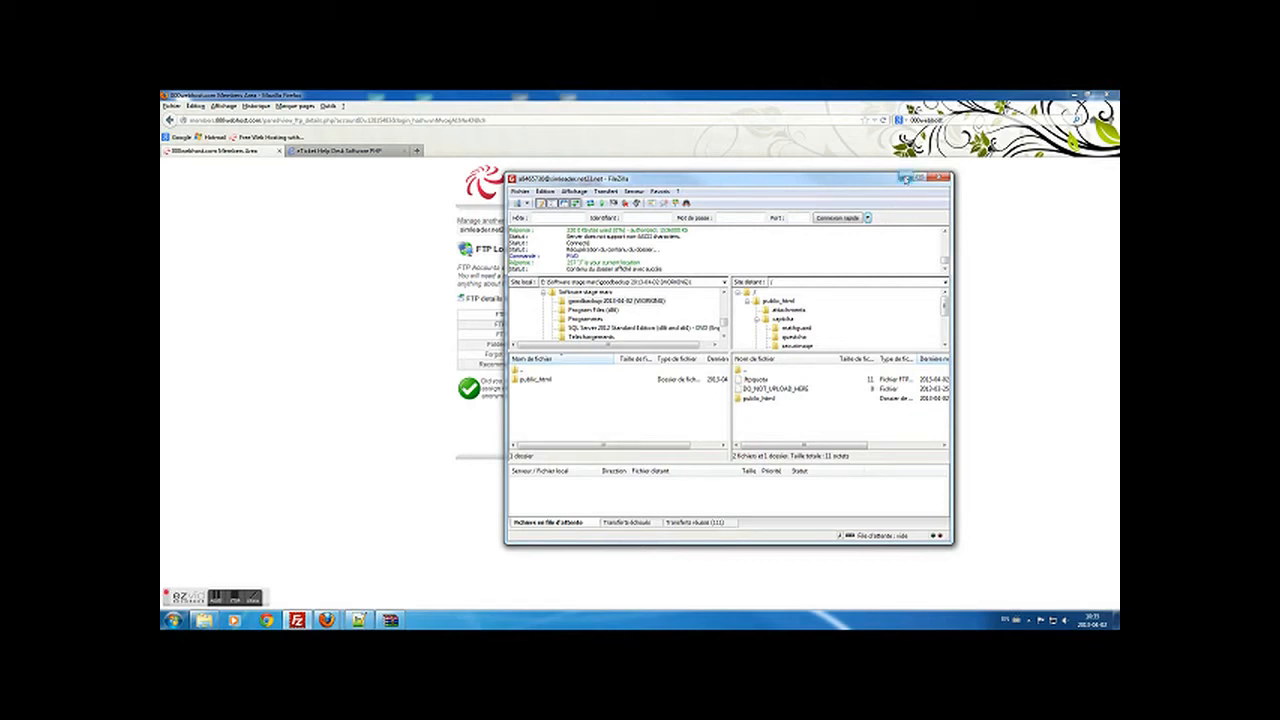
{"action": "left_click", "coordinate": [906, 178]}
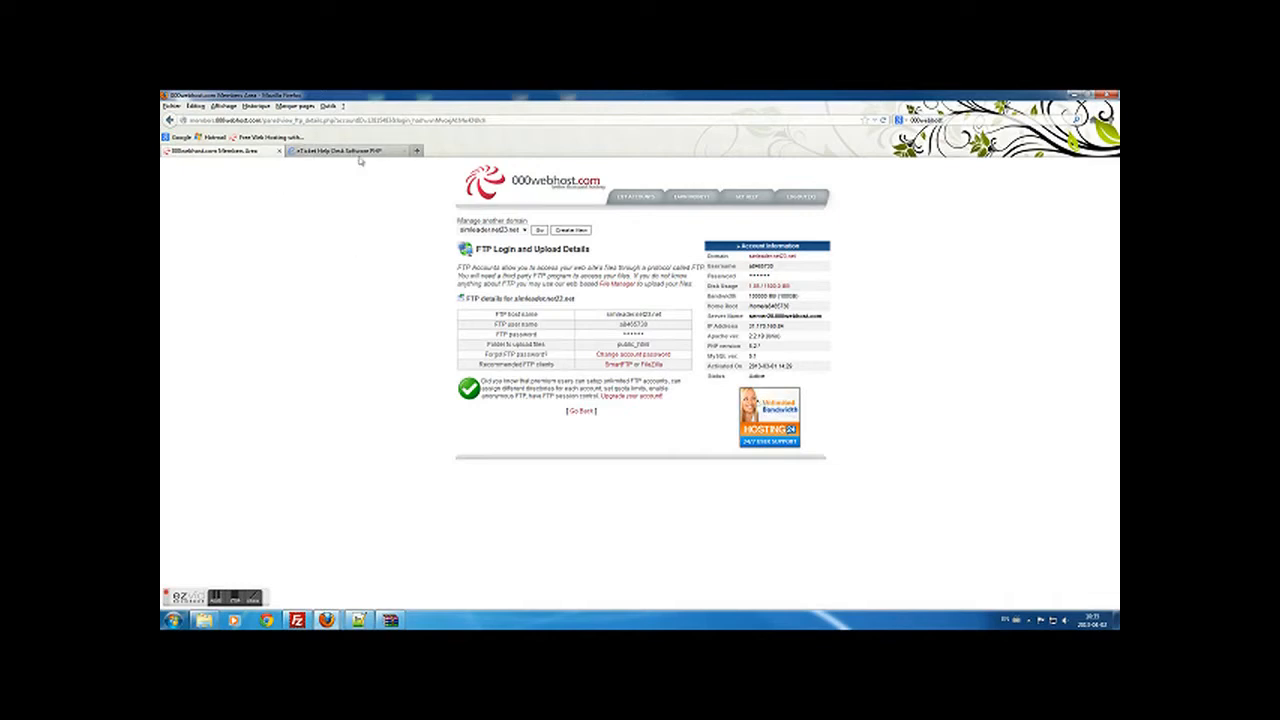
- Open MySQL database management and enter database name 'sup' and user name 'suk'
{"action": "left_click", "coordinate": [581, 411]}
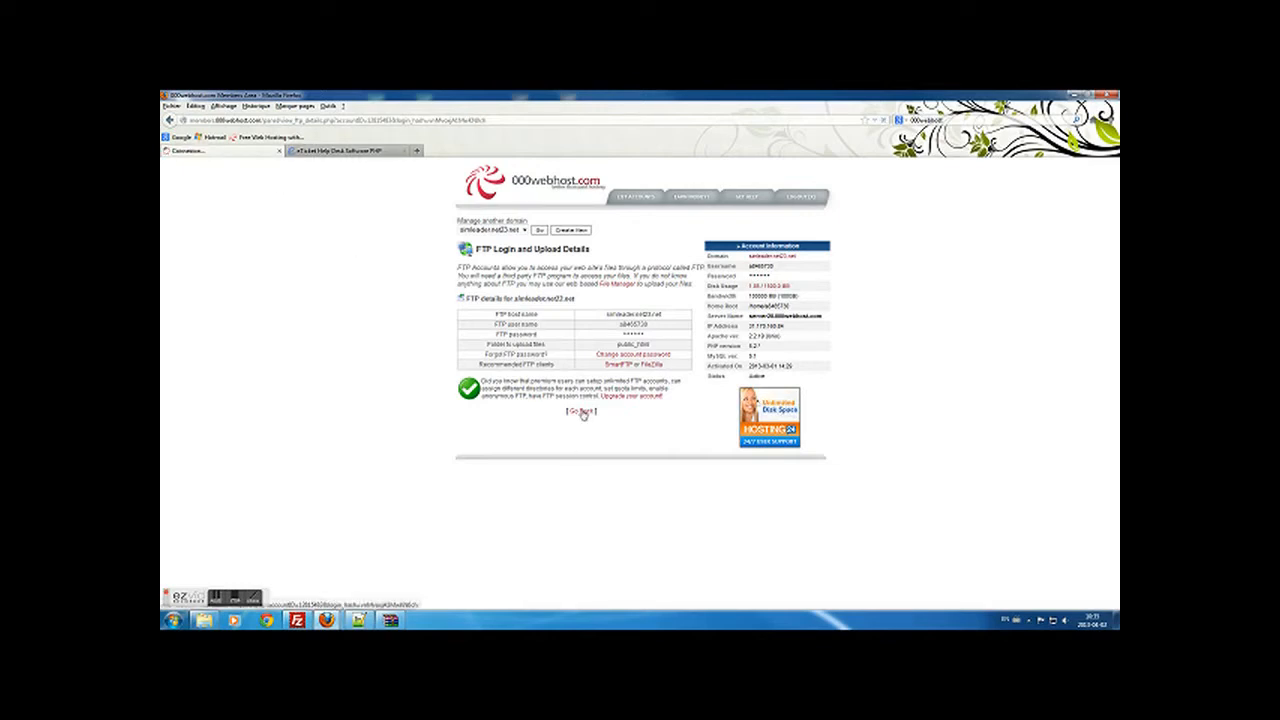
{"action": "scroll", "coordinate": [394, 368], "scroll_direction": "down", "scroll_amount": 5}
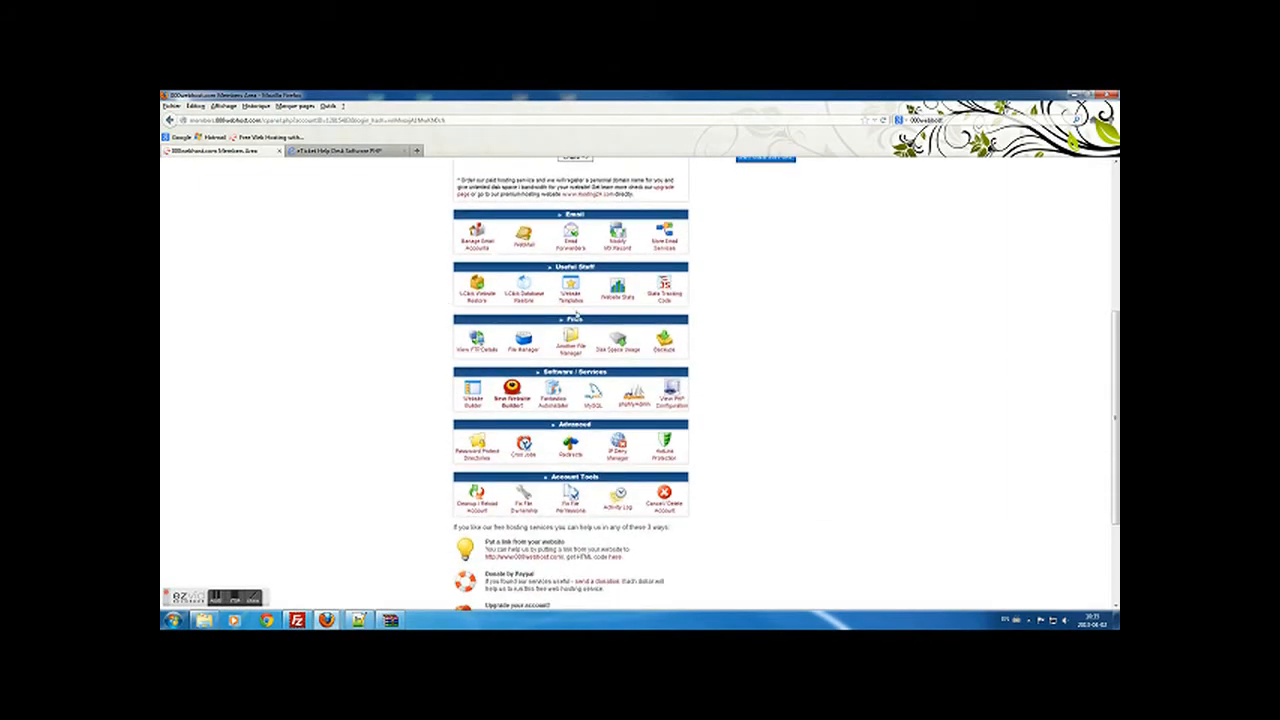
{"action": "left_click", "coordinate": [598, 402]}
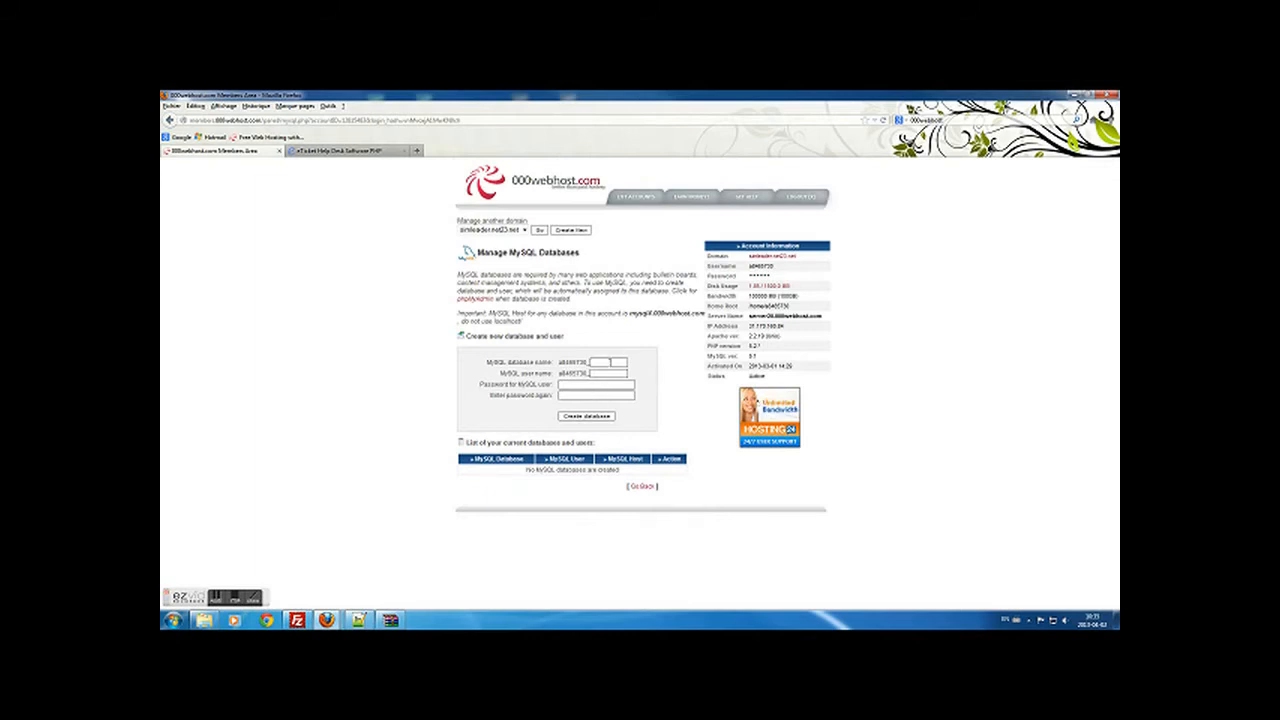
{"action": "left_click", "coordinate": [610, 363]}
{"action": "type", "text": "sup"}
{"action": "key", "text": "Tab"}
{"action": "type", "text": "suk"}
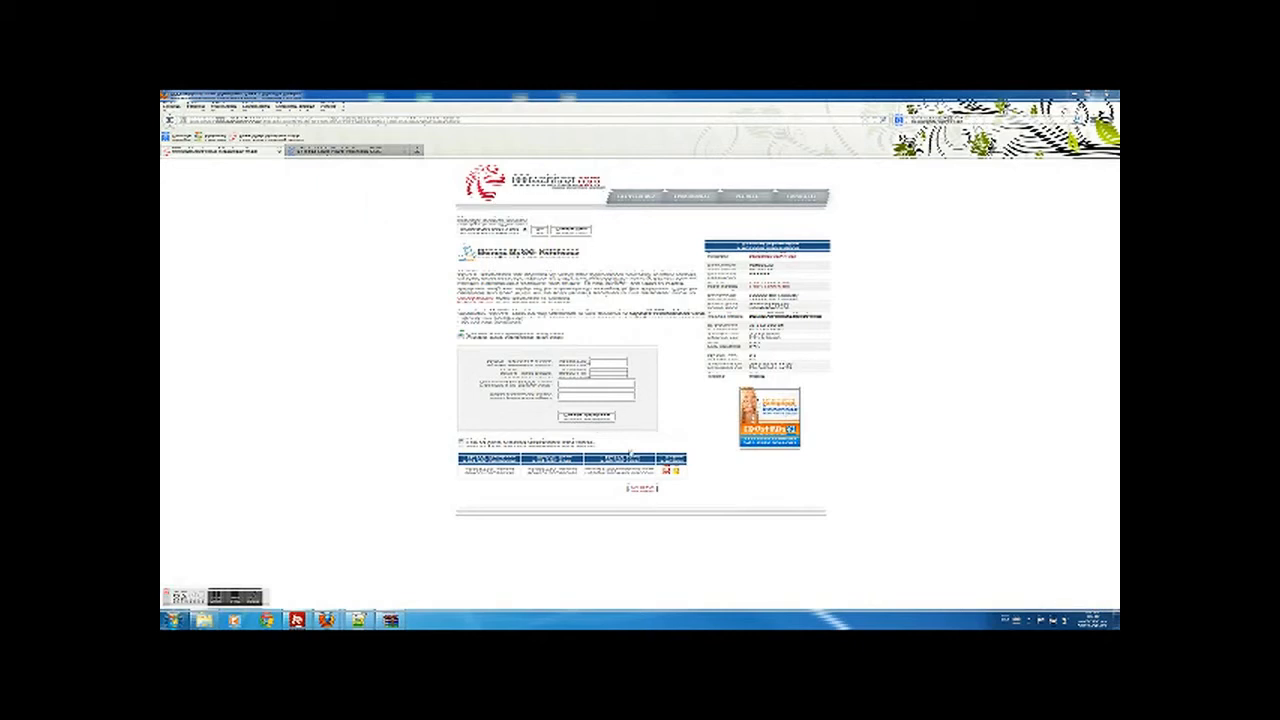
- Open control-panel links in new tabs, ending on the eTicket Support site tab
{"action": "middle_click", "coordinate": [641, 489]}
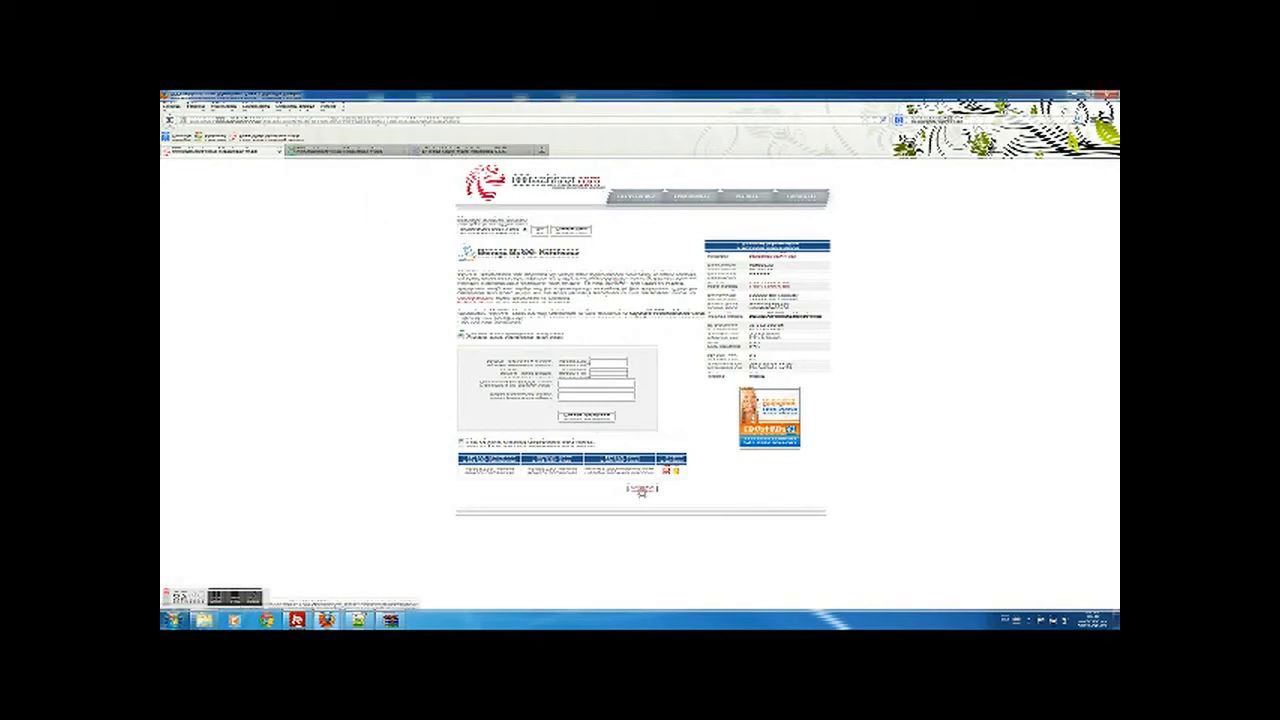
{"action": "left_click", "coordinate": [341, 153]}
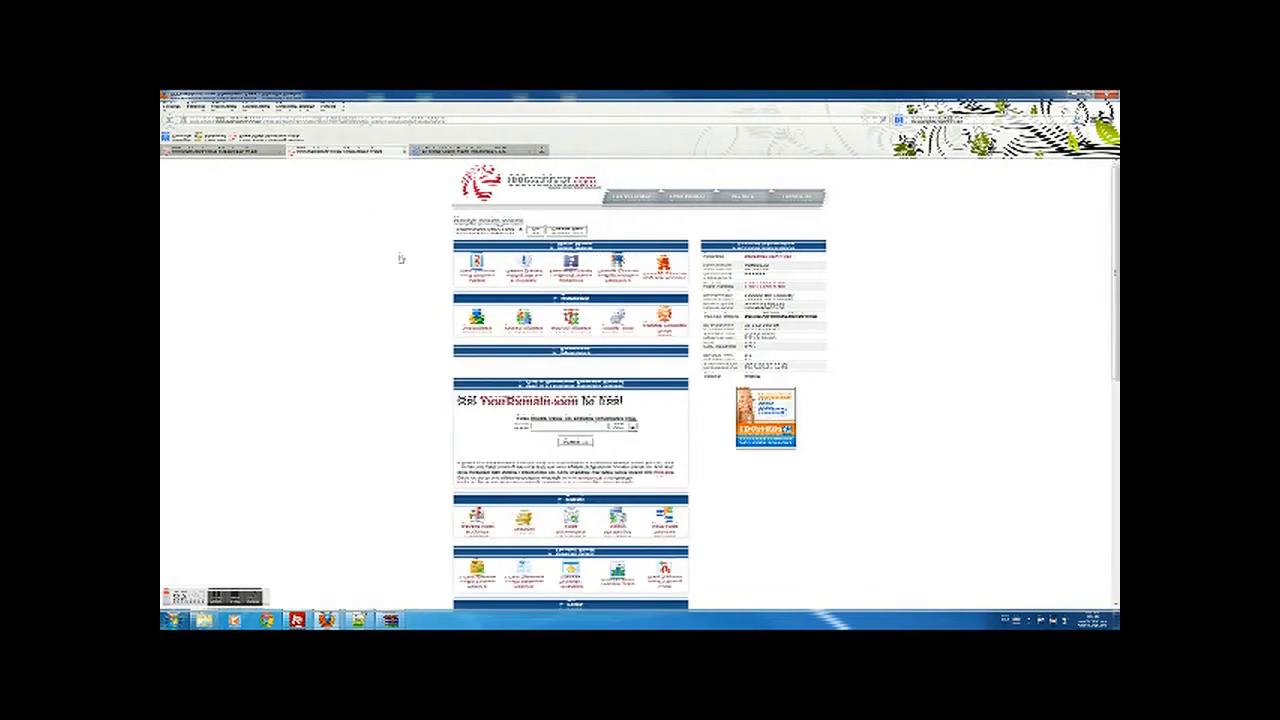
{"action": "scroll", "coordinate": [401, 259], "scroll_direction": "down", "scroll_amount": 5}
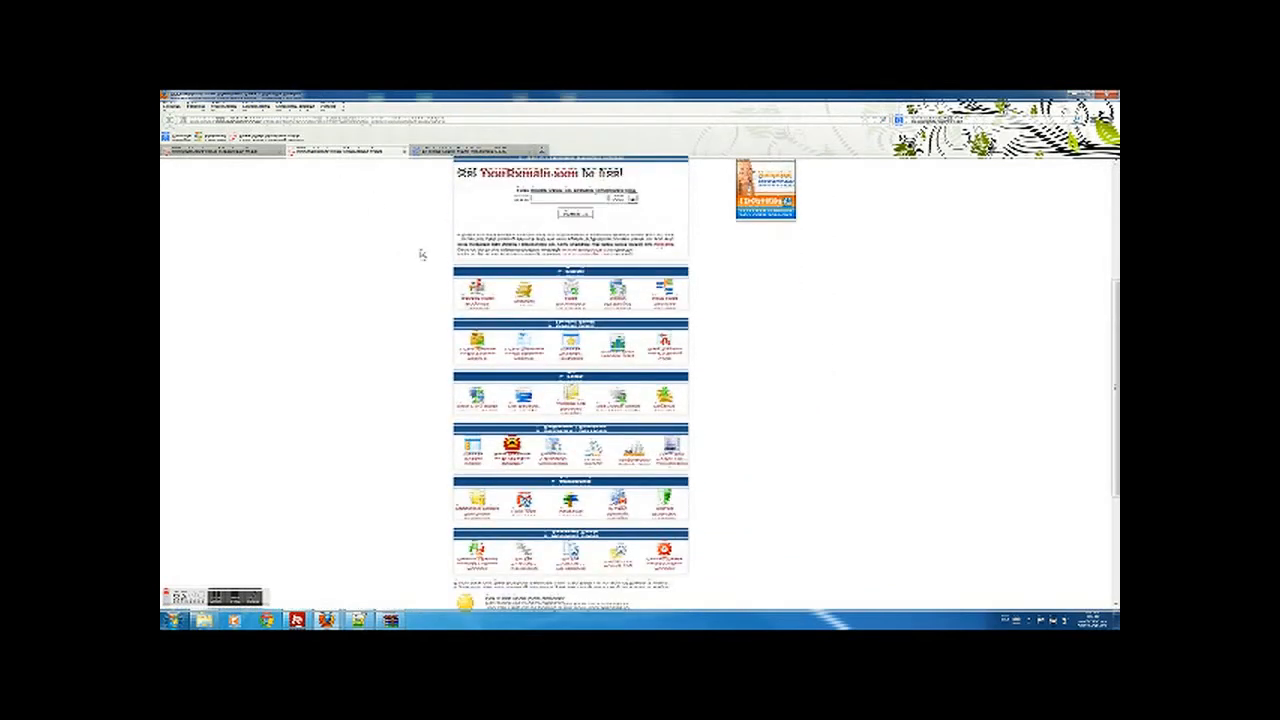
{"action": "middle_click", "coordinate": [486, 406]}
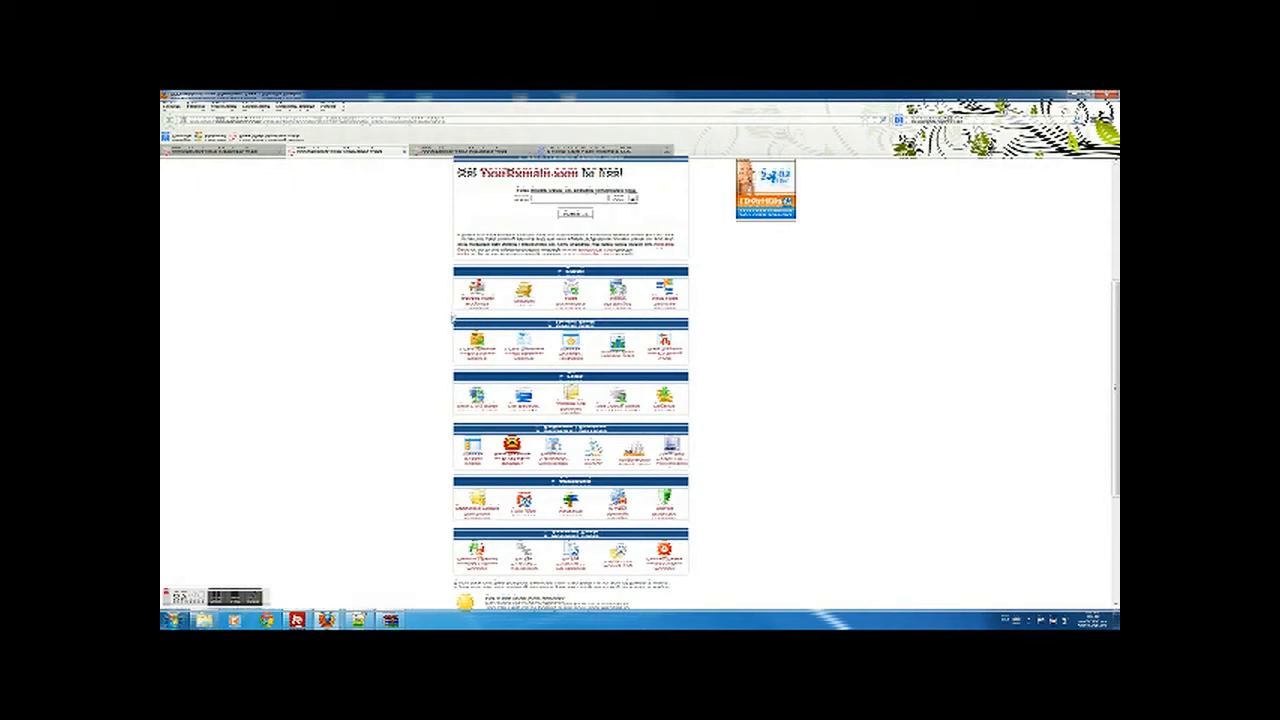
{"action": "scroll", "coordinate": [387, 318], "scroll_direction": "up", "scroll_amount": 4}
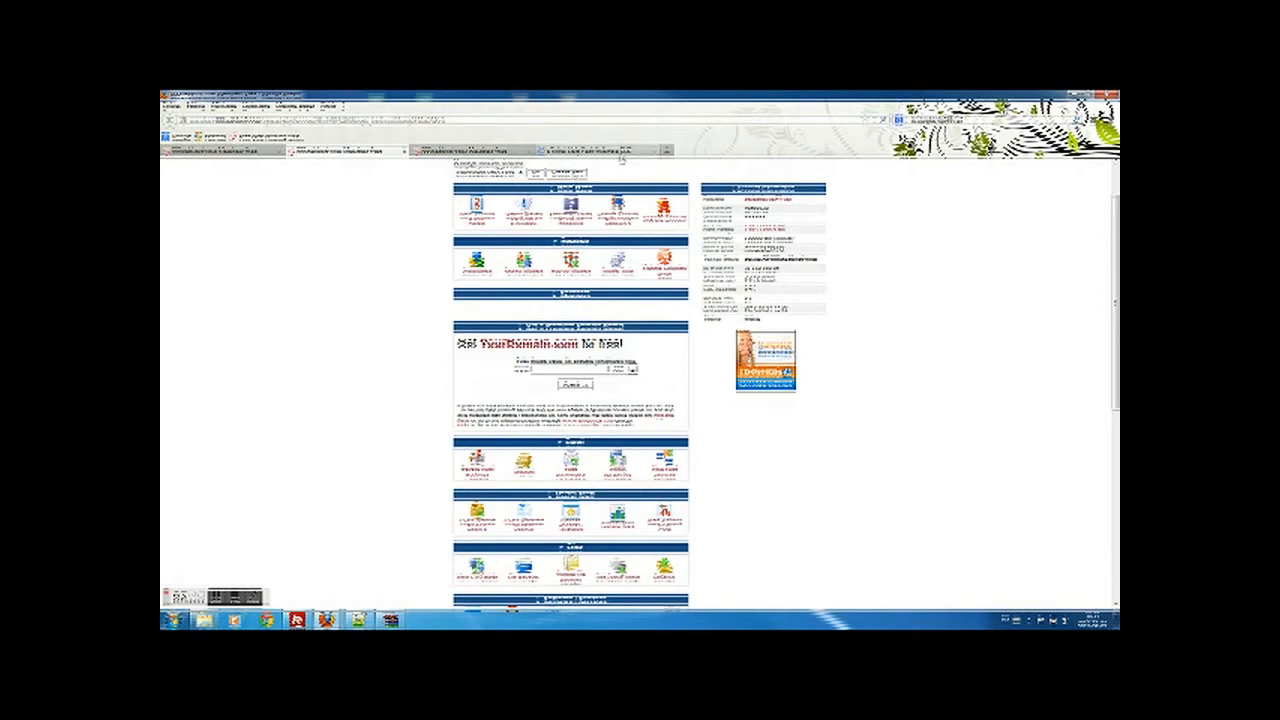
{"action": "left_click", "coordinate": [622, 152]}
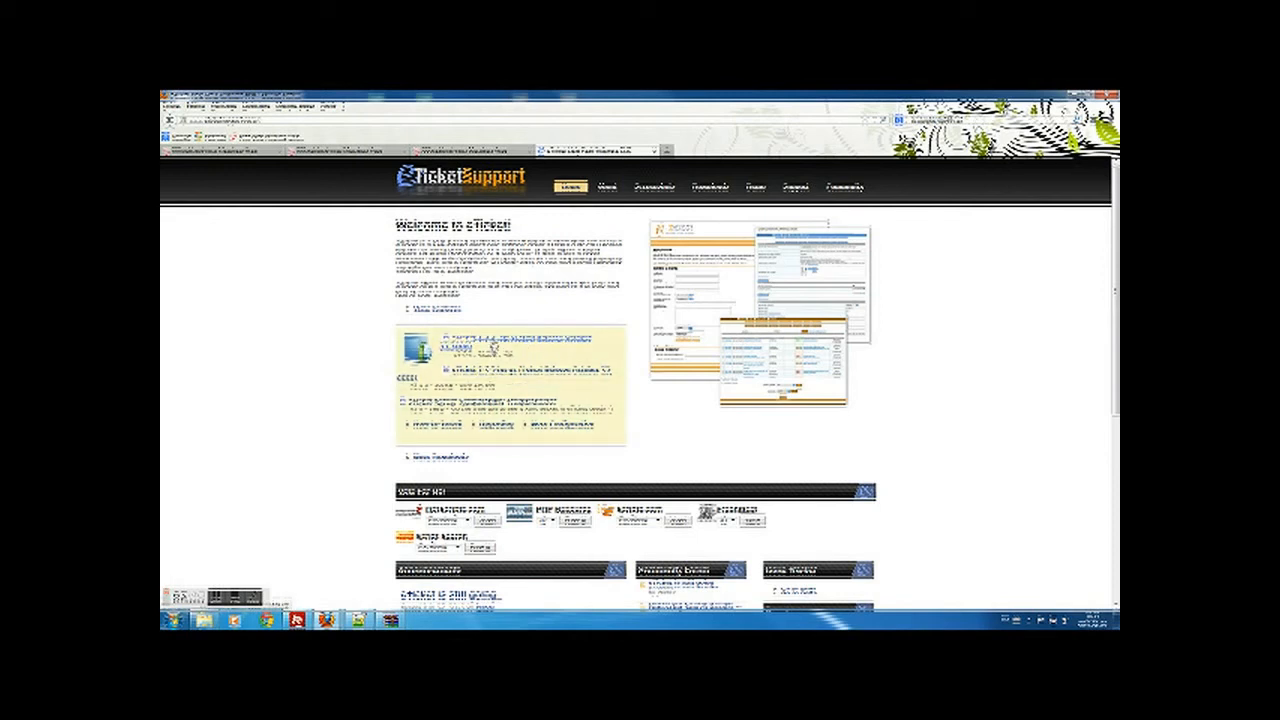
- Download the eTicket package, open it in WinRAR and dismiss the licence reminder
{"action": "left_click", "coordinate": [490, 346]}
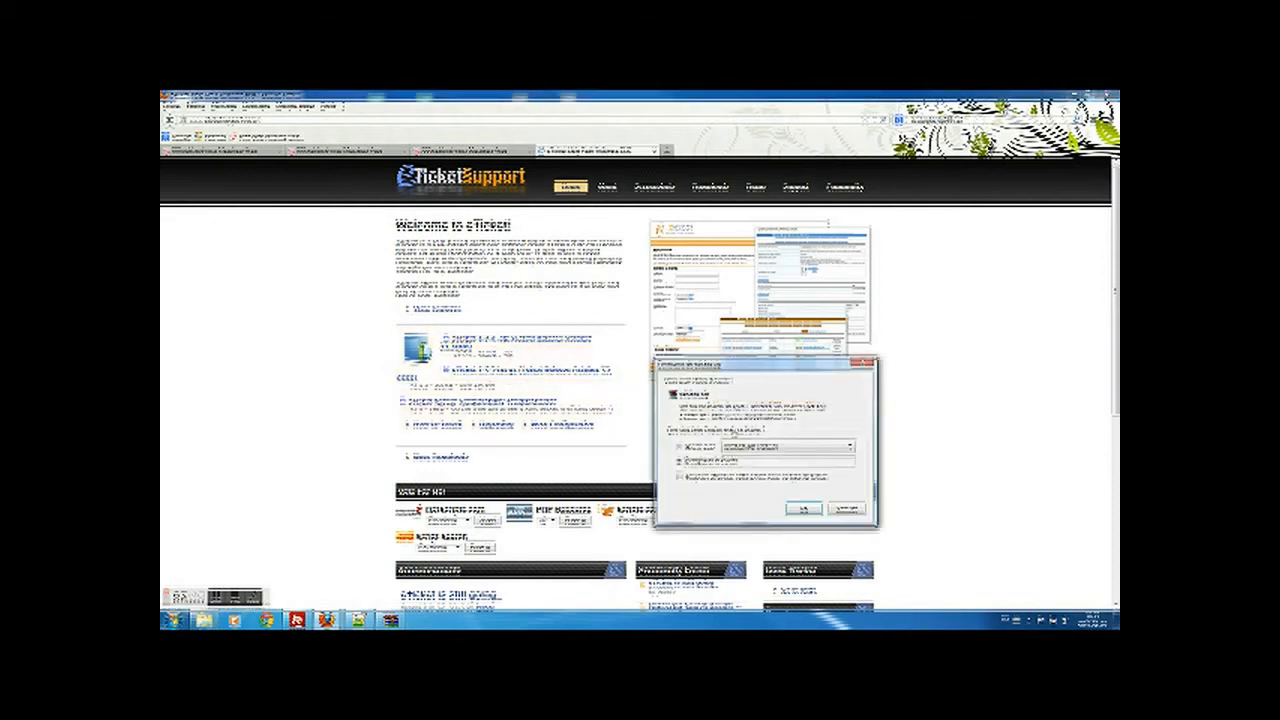
{"action": "left_click", "coordinate": [804, 509]}
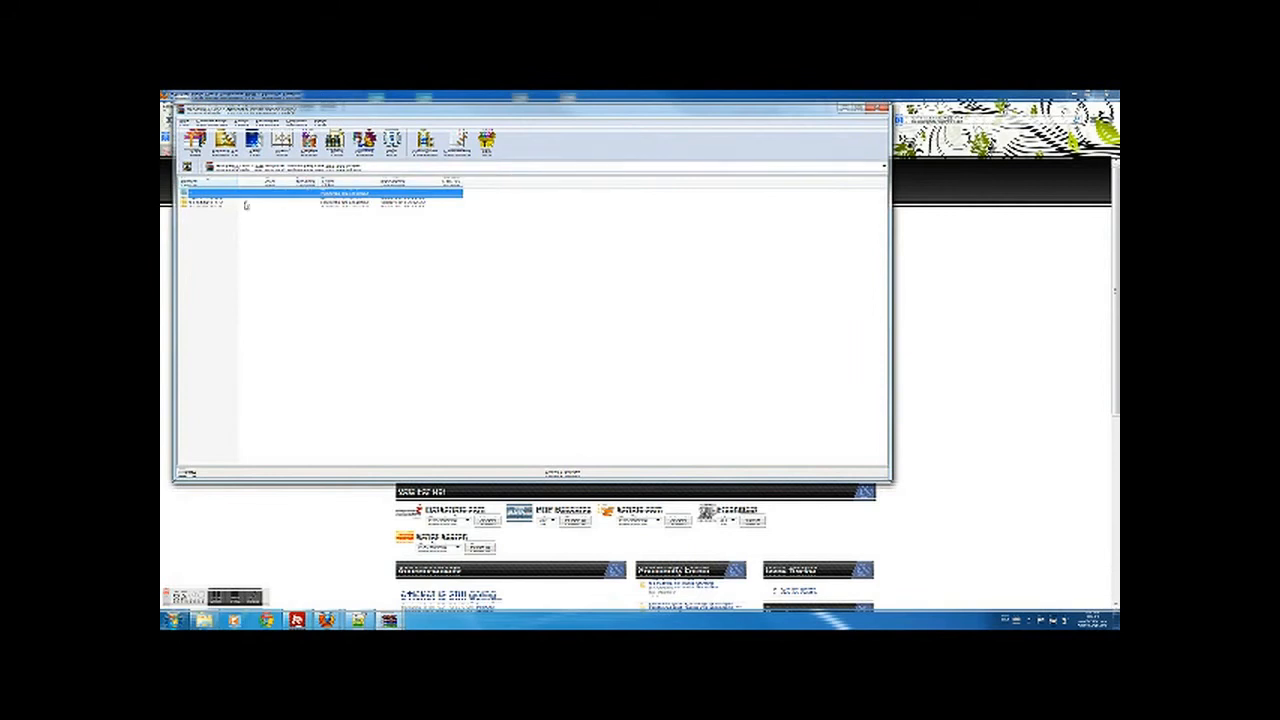
{"action": "left_click", "coordinate": [588, 311]}
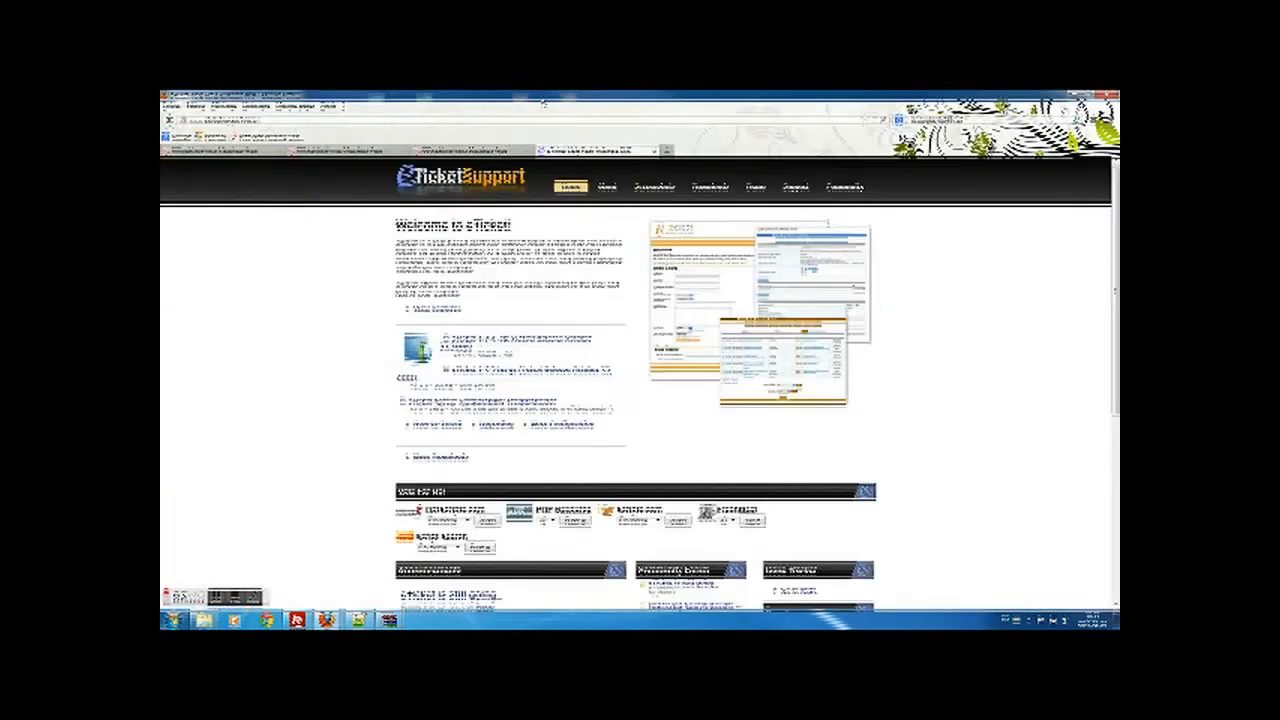
{"action": "mouse_move", "coordinate": [393, 619]}
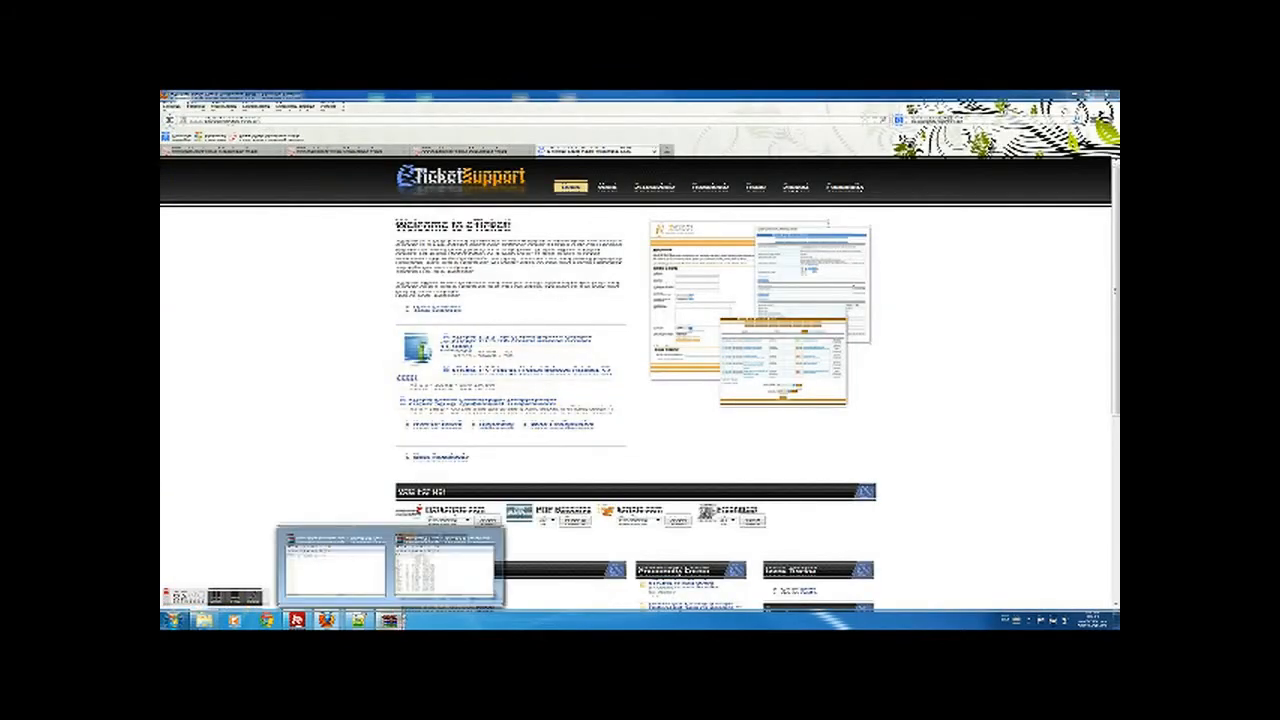
{"action": "left_click", "coordinate": [443, 565]}
- Rearrange the browser and WinRAR windows, keeping the archive window in front
{"action": "left_click_drag", "start_coordinate": [537, 103], "coordinate": [594, 203]}
{"action": "left_click_drag", "start_coordinate": [570, 122], "coordinate": [600, 271]}
{"action": "double_click", "coordinate": [621, 197]}
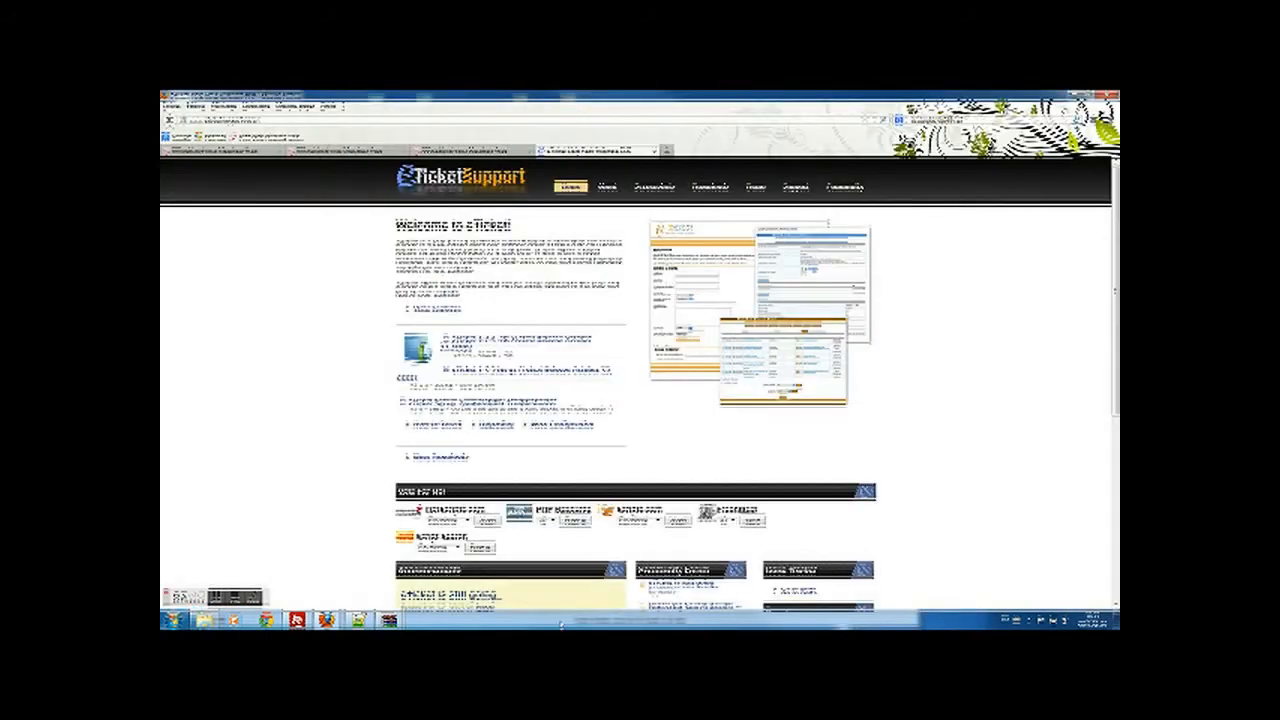
{"action": "left_click", "coordinate": [389, 620]}
- Arrange the WinRAR archive and FileZilla windows side by side
{"action": "left_click", "coordinate": [446, 570]}
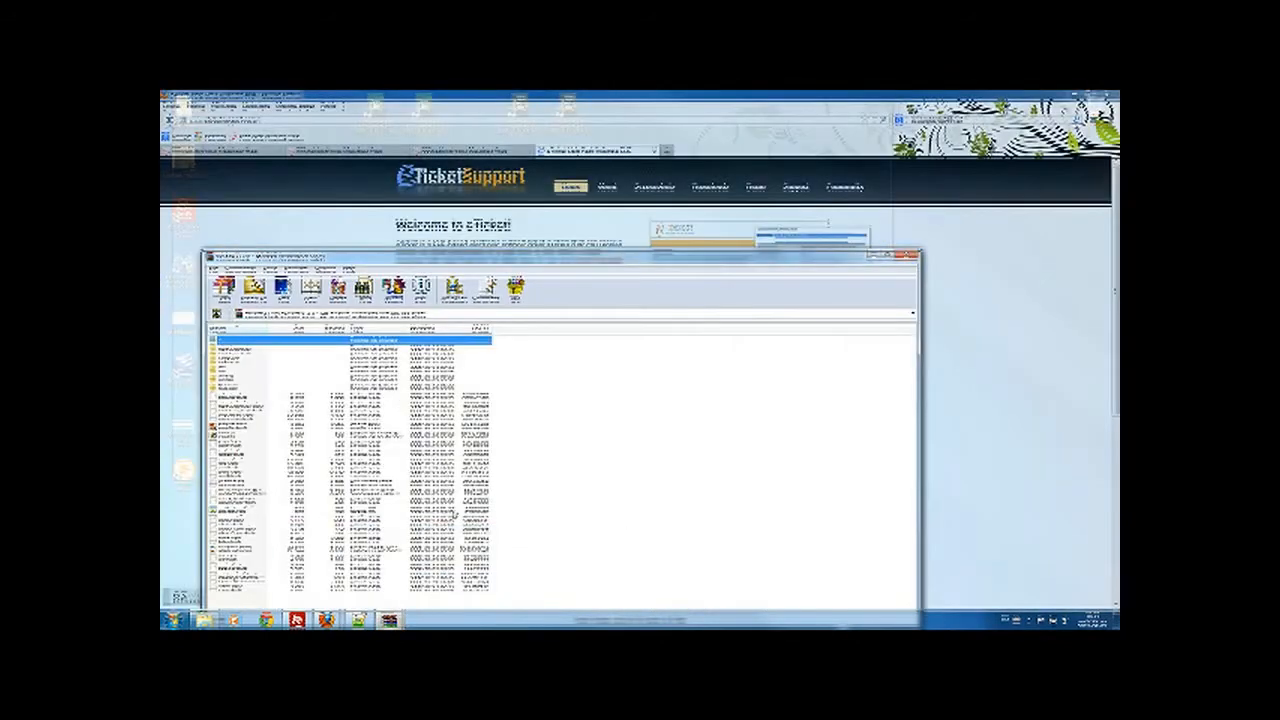
{"action": "left_click_drag", "start_coordinate": [570, 260], "coordinate": [618, 181]}
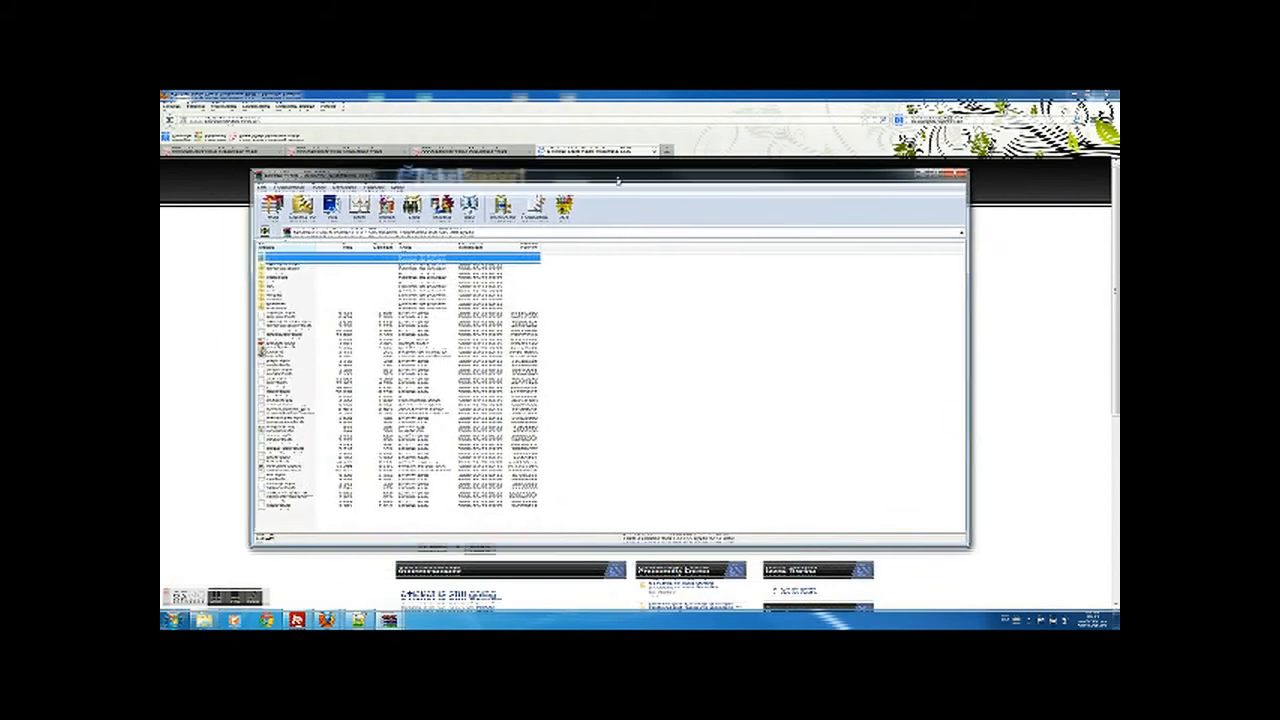
{"action": "left_click_drag", "start_coordinate": [960, 278], "coordinate": [572, 282]}
{"action": "left_click_drag", "start_coordinate": [430, 178], "coordinate": [348, 138]}
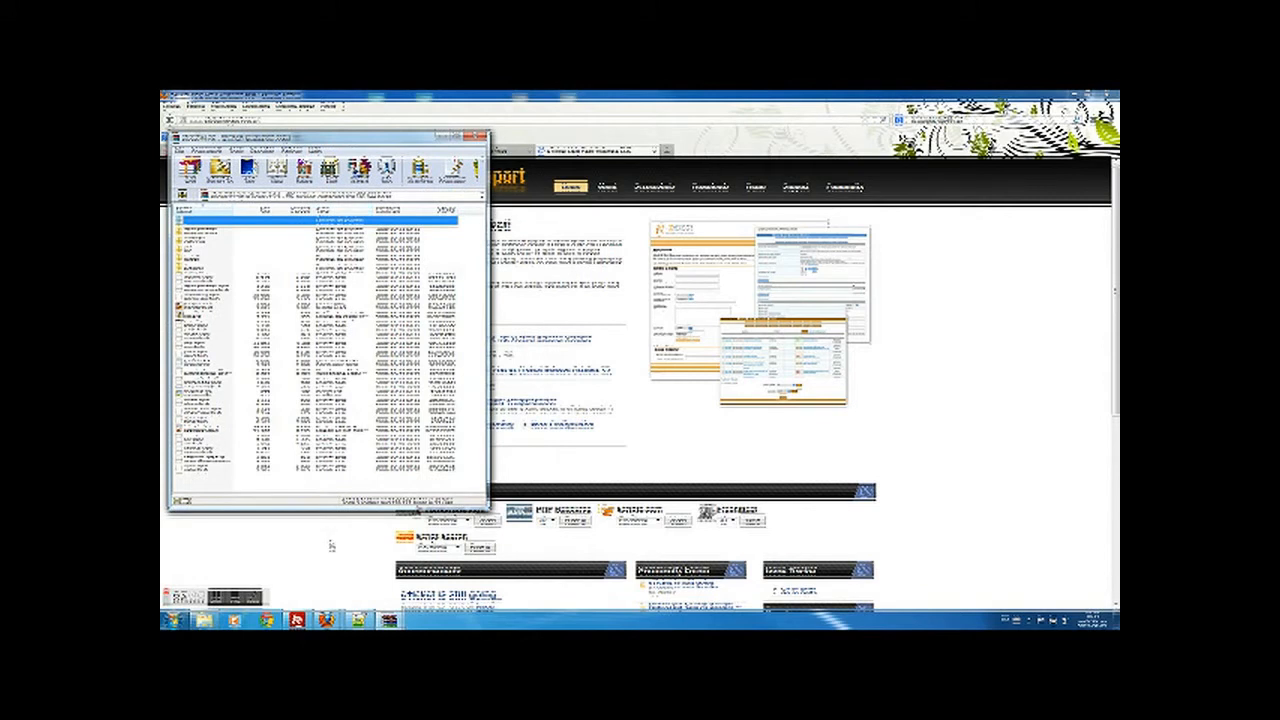
{"action": "left_click", "coordinate": [327, 619]}
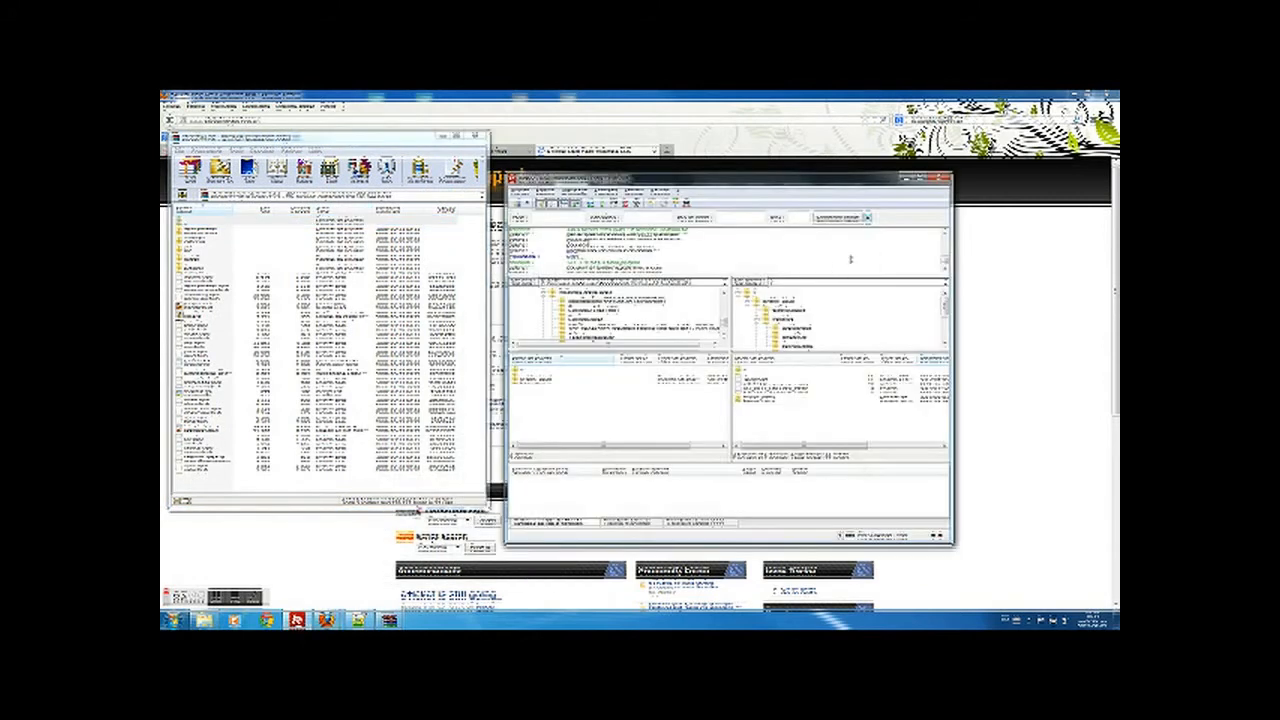
{"action": "left_click_drag", "start_coordinate": [848, 181], "coordinate": [893, 138]}
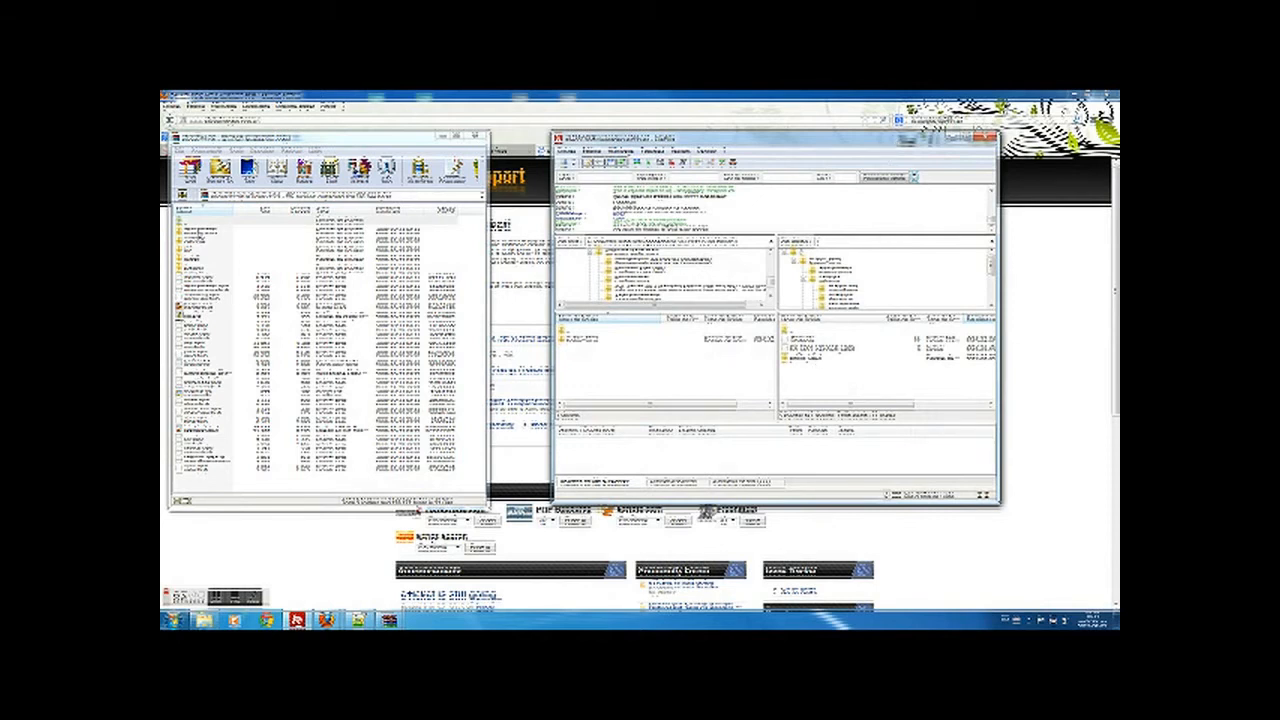
- Select all archive files, drag them into FileZilla's remote folder, and close WinRAR
{"action": "left_click", "coordinate": [200, 231]}
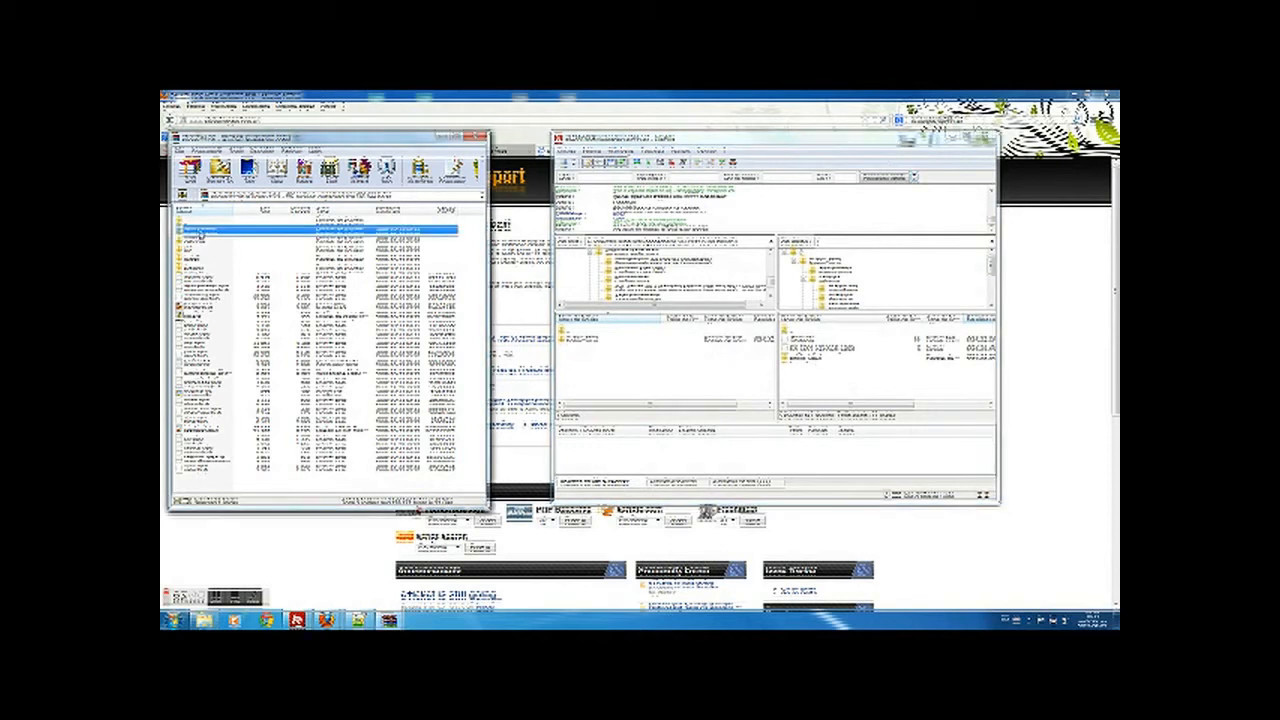
{"action": "left_click", "coordinate": [196, 470], "text": "shift"}
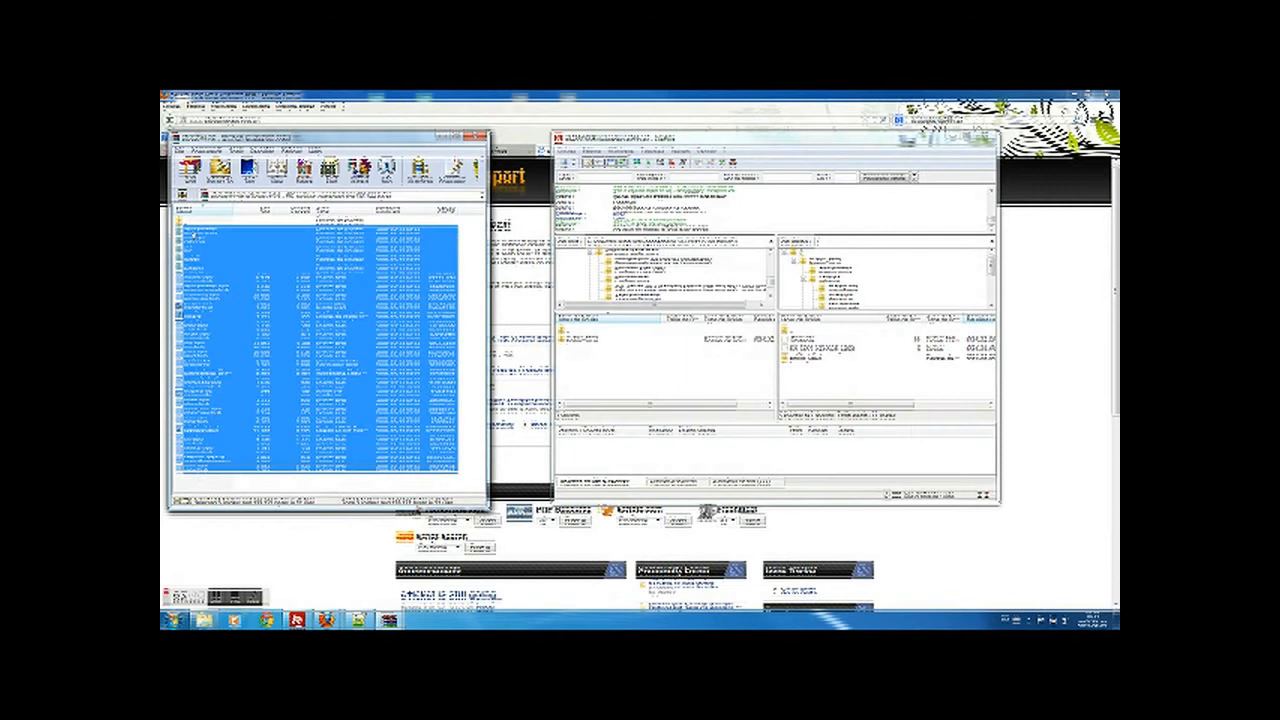
{"action": "left_click_drag", "start_coordinate": [318, 263], "coordinate": [789, 358]}
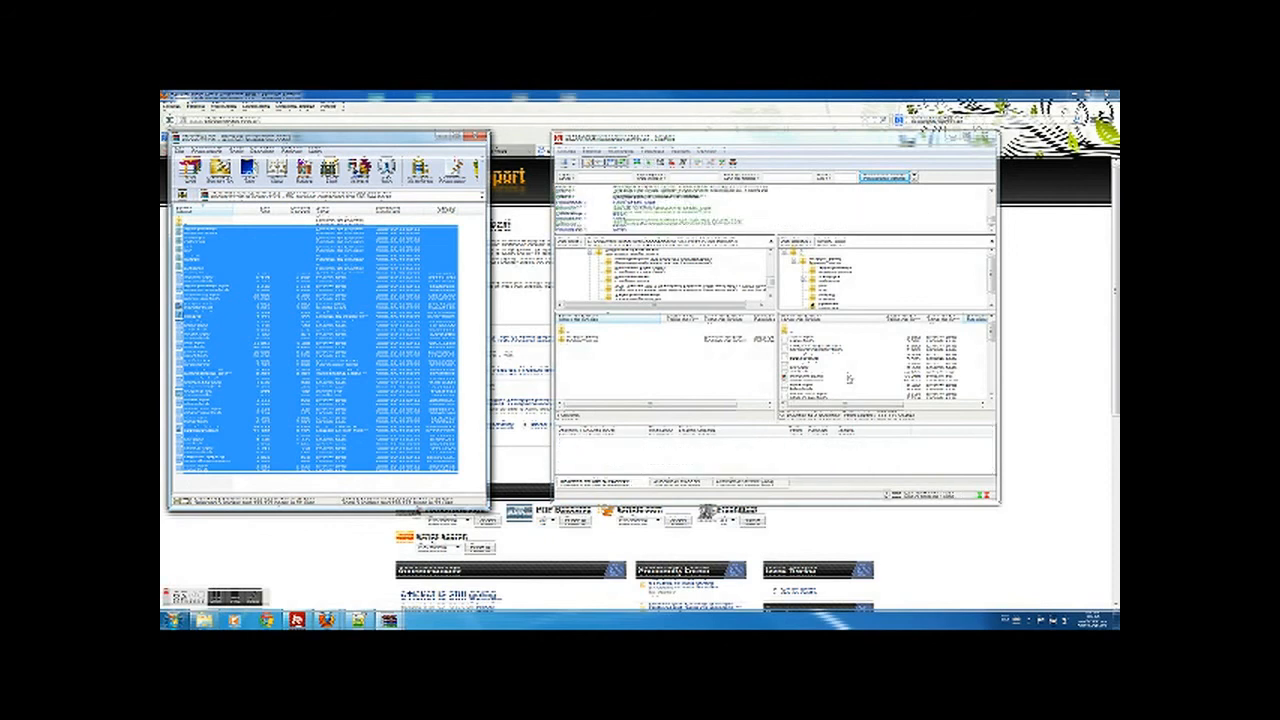
{"action": "left_click_drag", "start_coordinate": [992, 340], "coordinate": [1003, 392]}
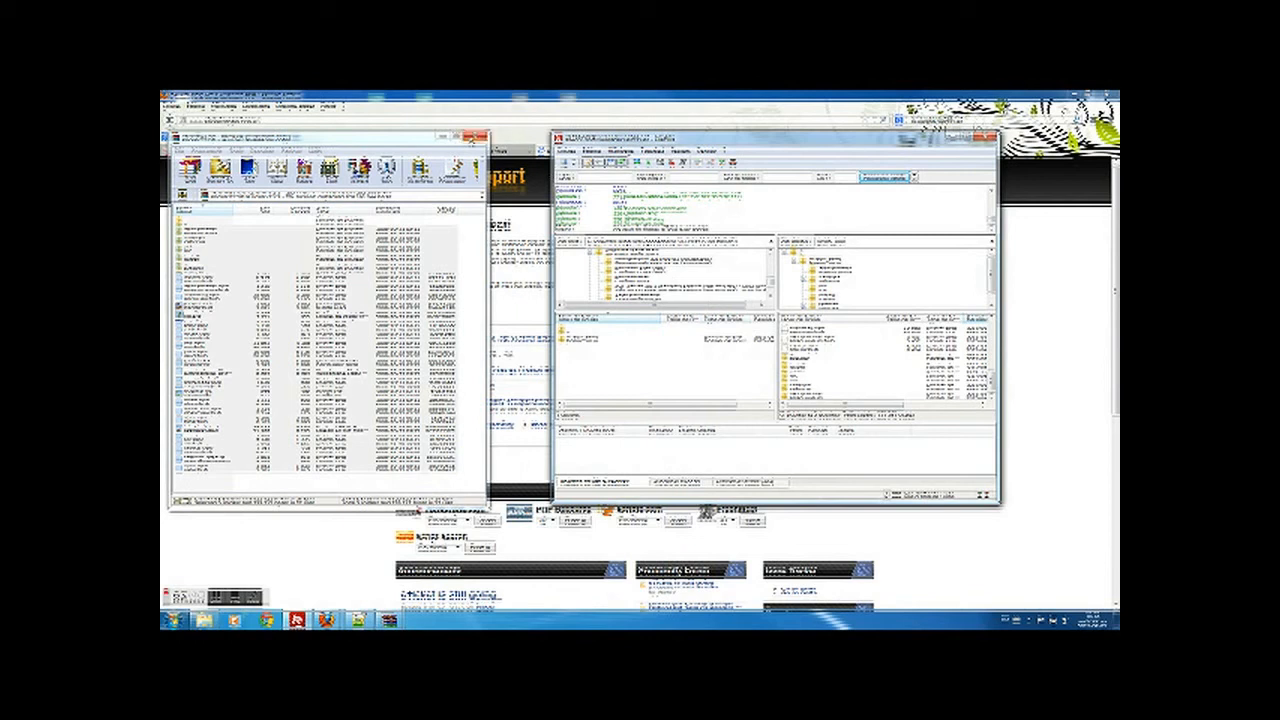
{"action": "left_click", "coordinate": [471, 138]}
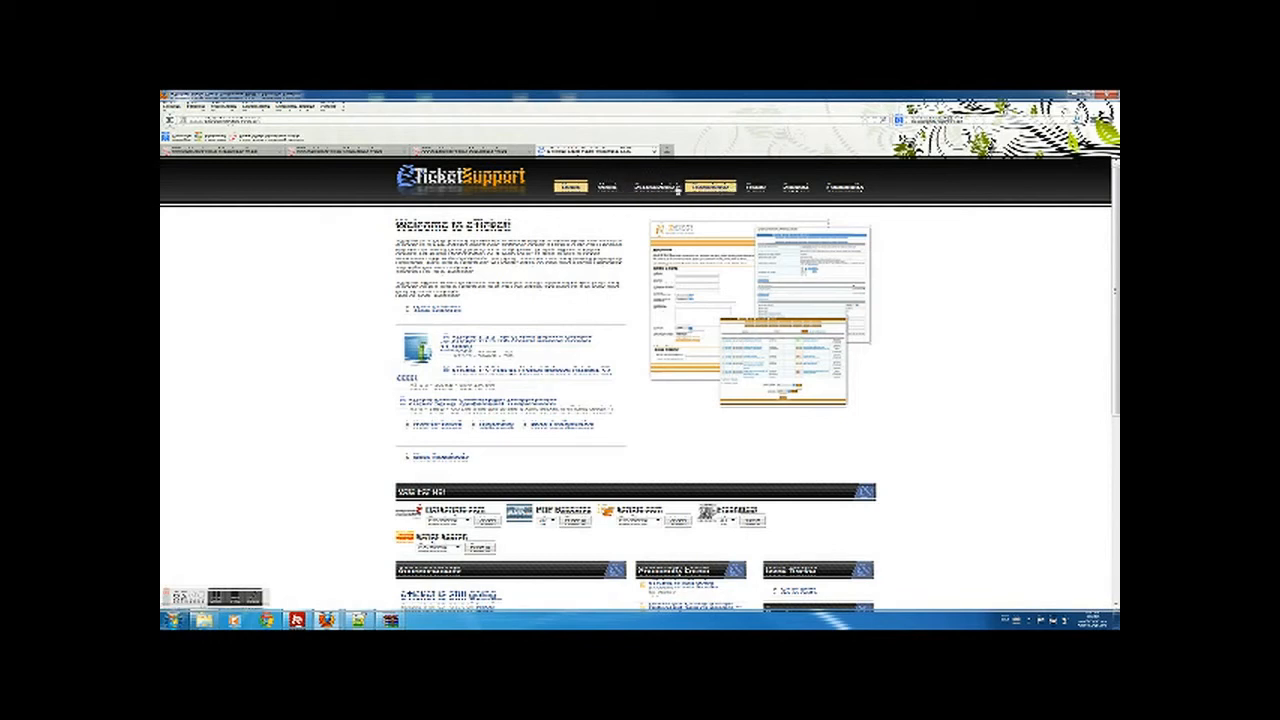
- Browse eTicket's About, Support and Documentation pages, reading the Installation and Configuration docs
{"action": "left_click", "coordinate": [608, 188]}
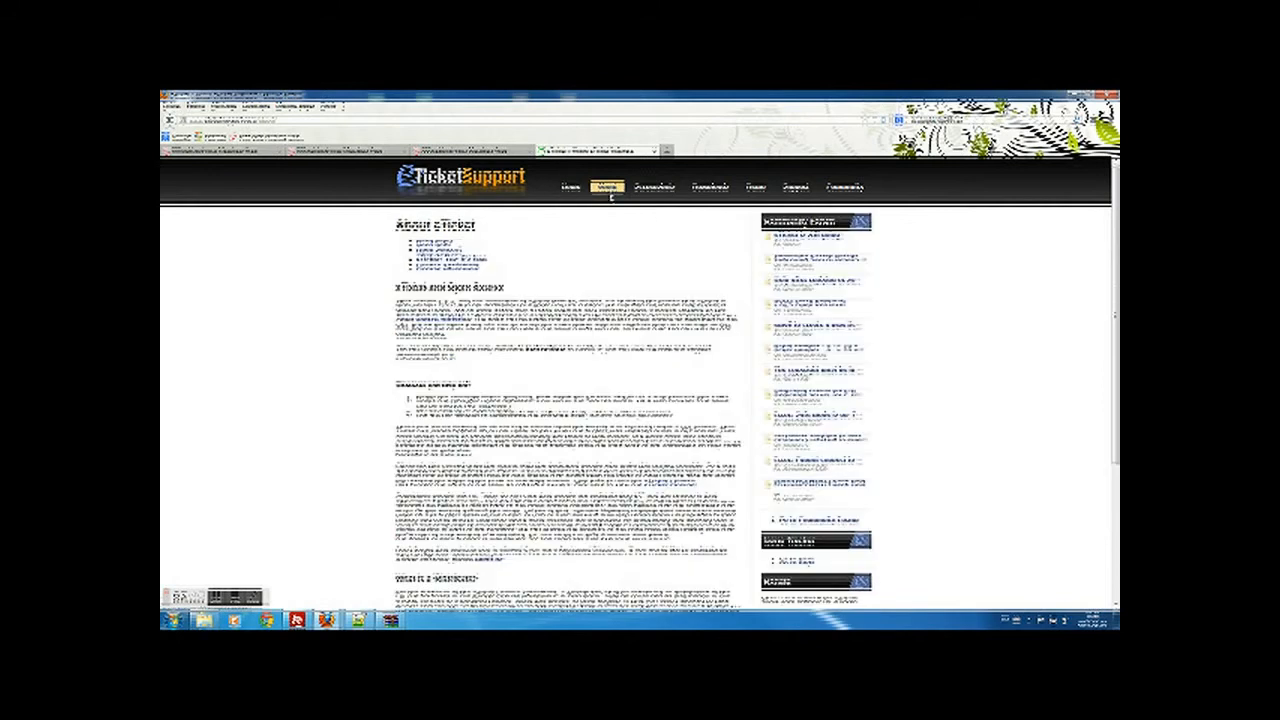
{"action": "left_click", "coordinate": [795, 188]}
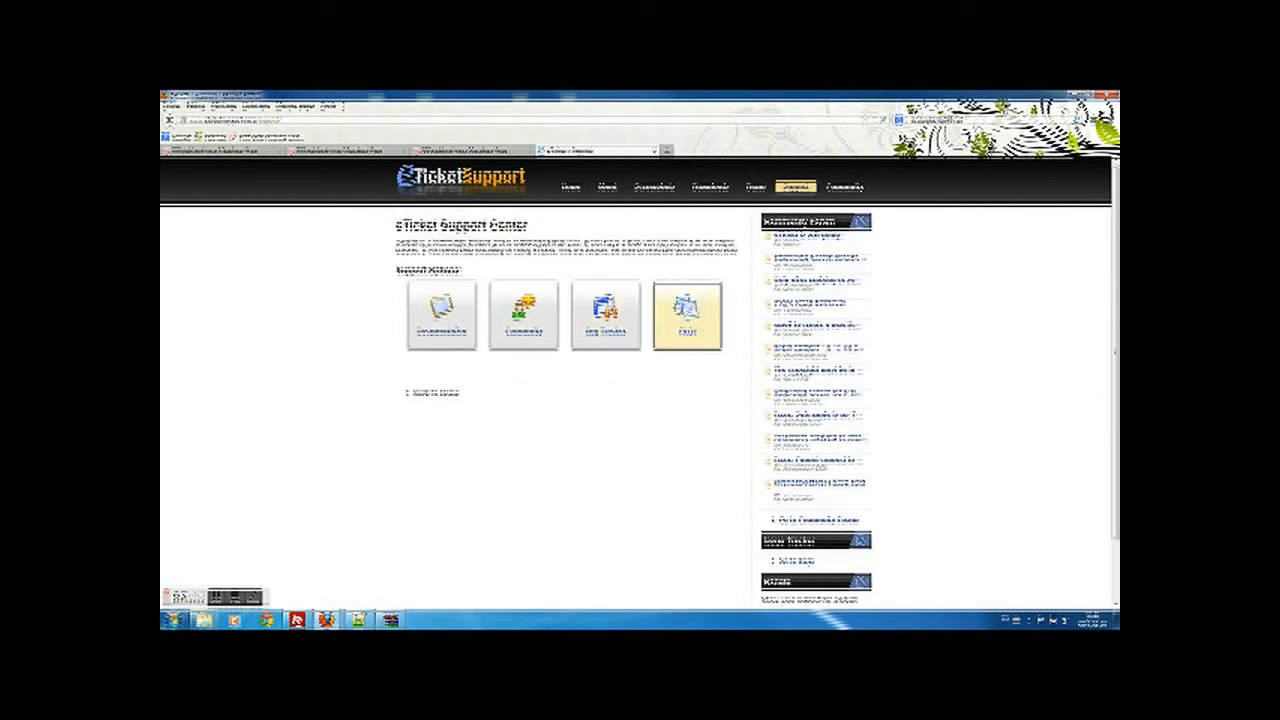
{"action": "left_click", "coordinate": [458, 330]}
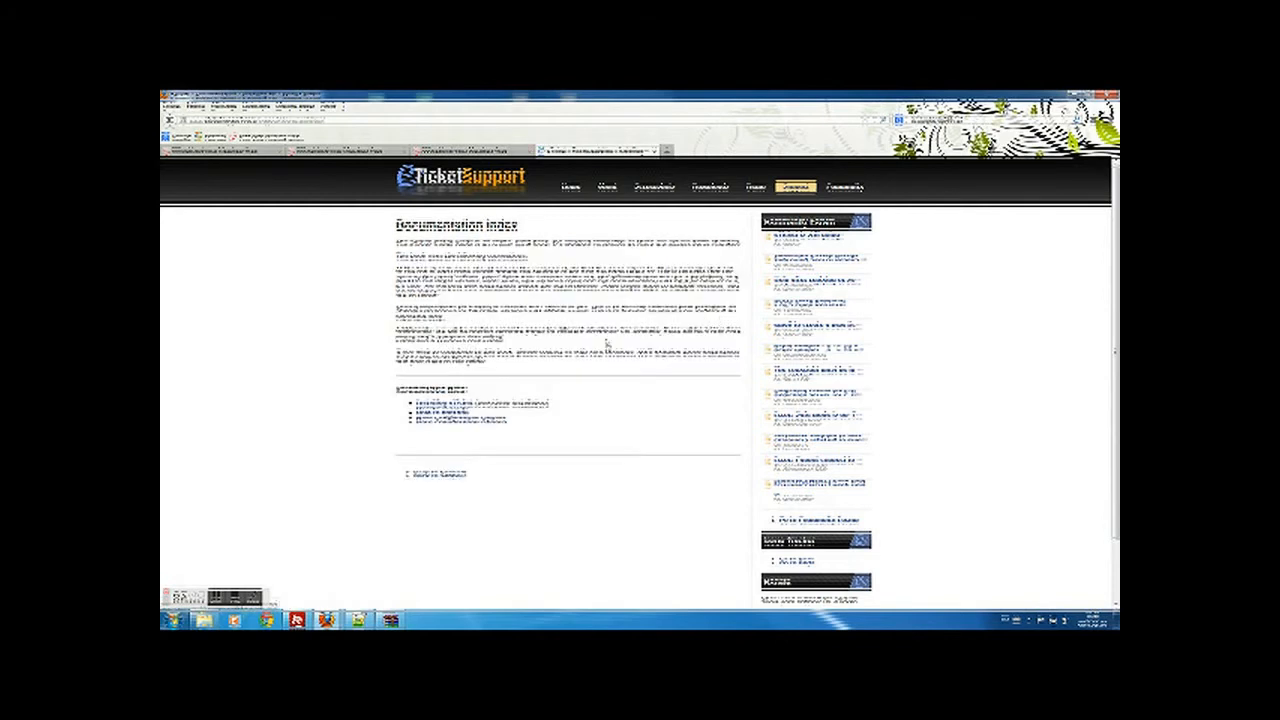
{"action": "left_click", "coordinate": [444, 421]}
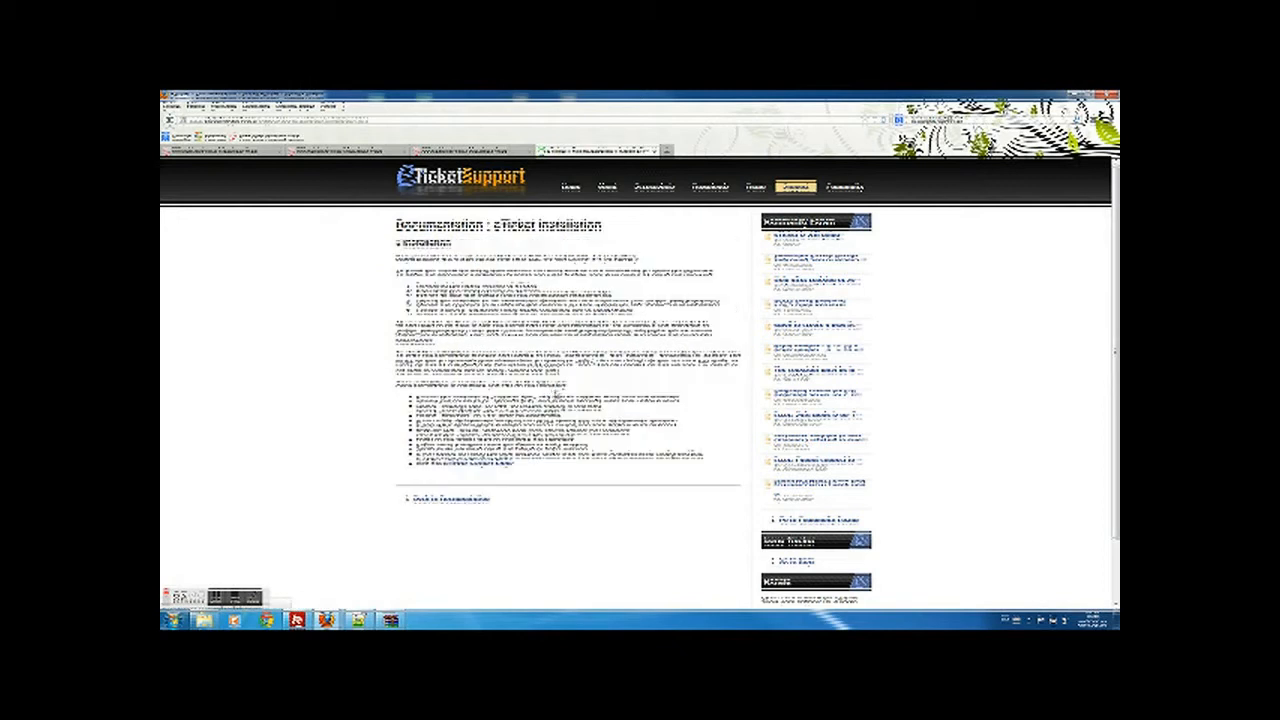
{"action": "left_click", "coordinate": [170, 121]}
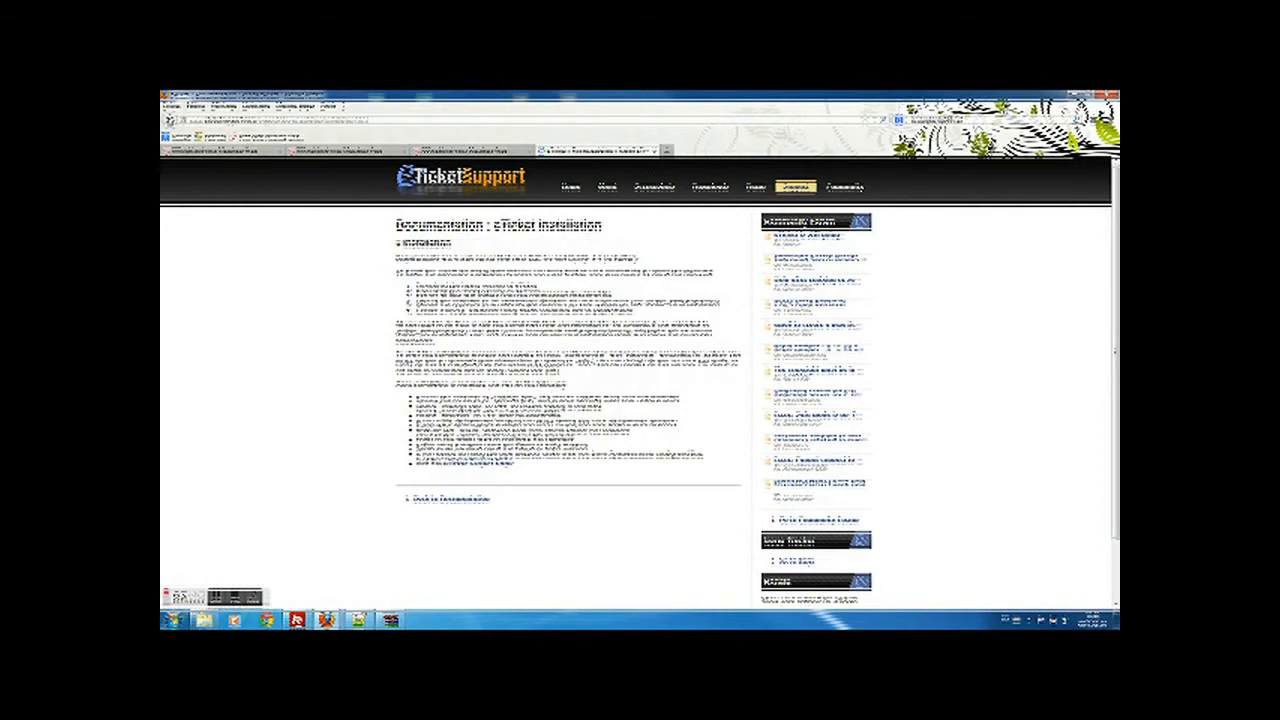
{"action": "left_click", "coordinate": [468, 421]}
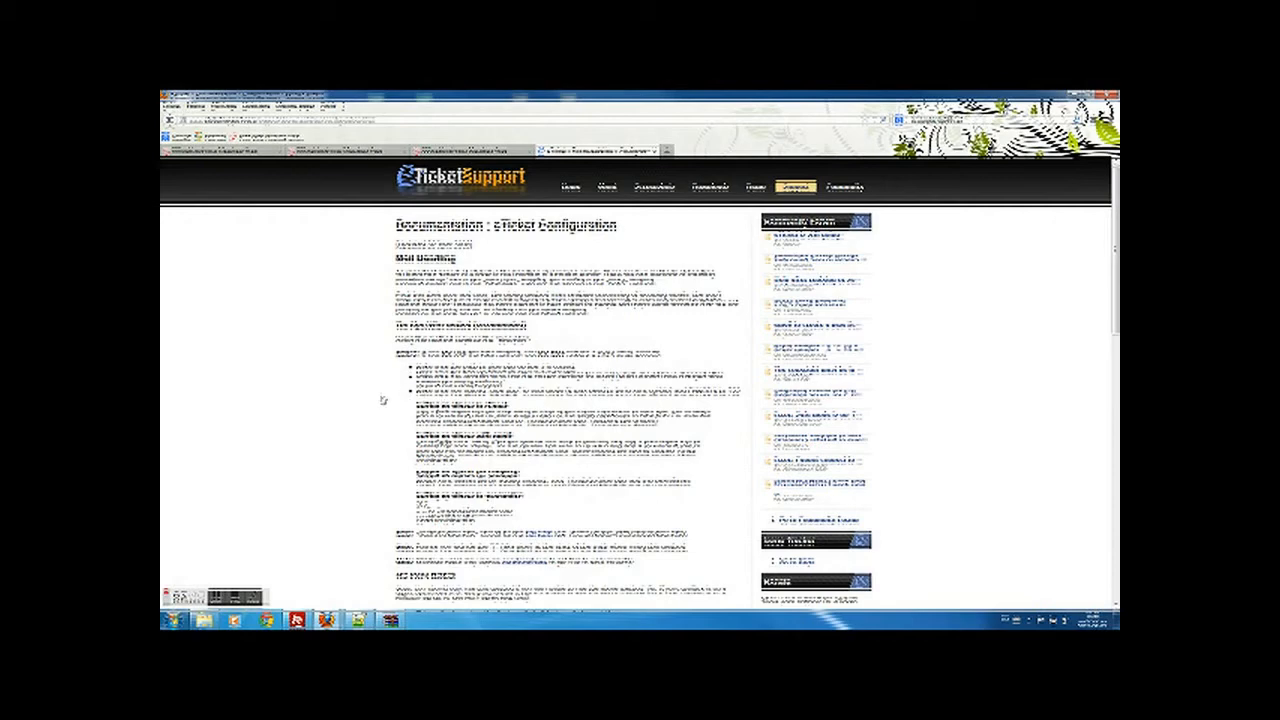
{"action": "scroll", "coordinate": [383, 400], "scroll_direction": "down", "scroll_amount": 5}
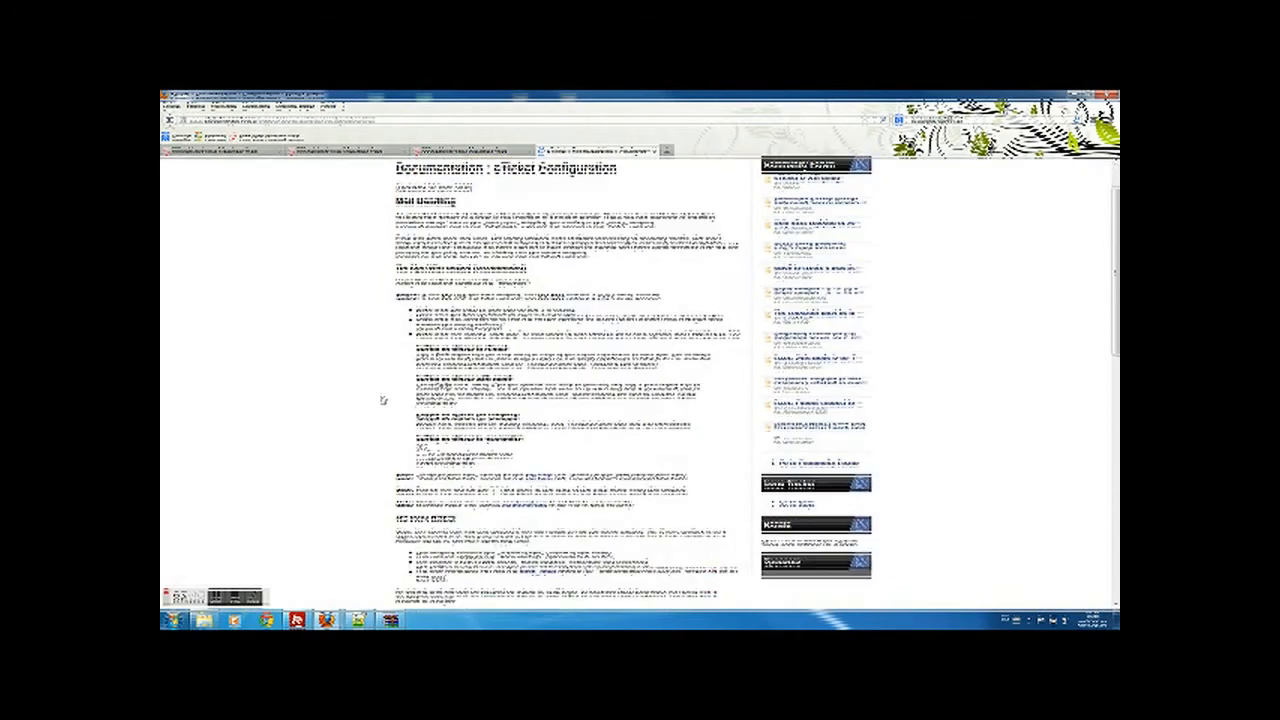
{"action": "scroll", "coordinate": [383, 400], "scroll_direction": "down", "scroll_amount": 1}
{"action": "scroll", "coordinate": [383, 400], "scroll_direction": "up", "scroll_amount": 6}
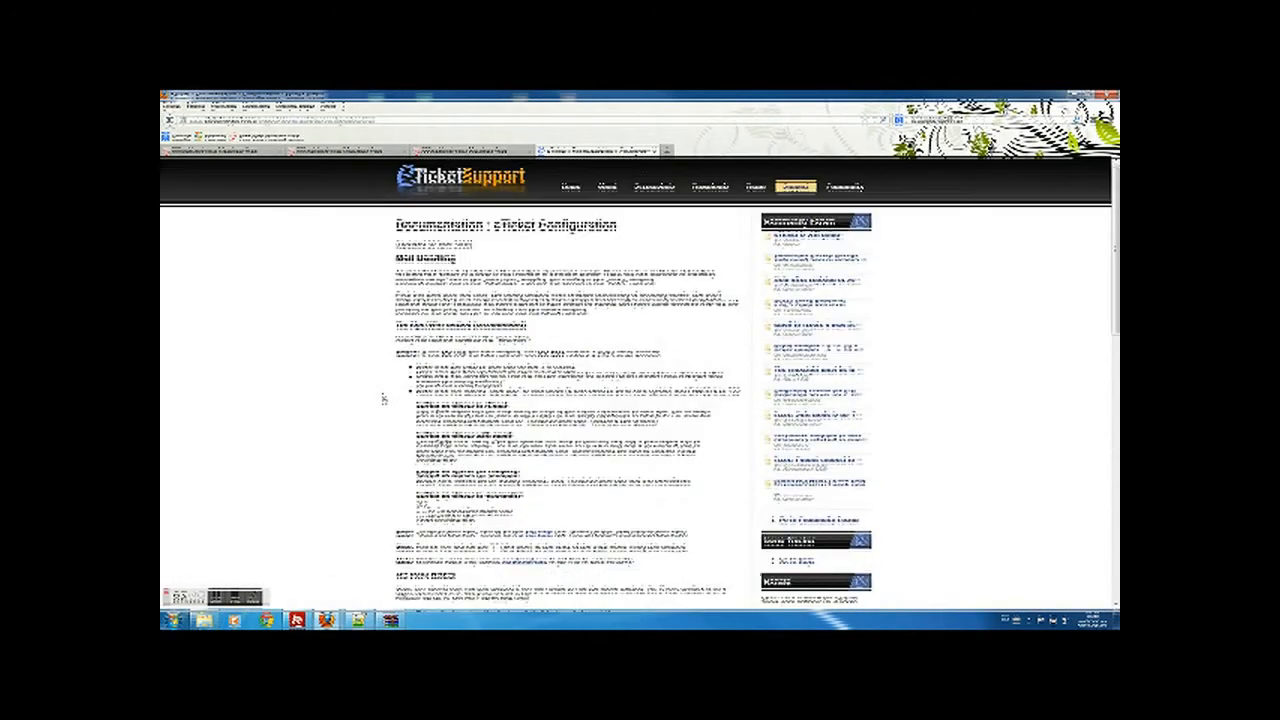
- Check the MySQL database and control panel tabs, then open a blank tab
{"action": "left_click", "coordinate": [269, 158]}
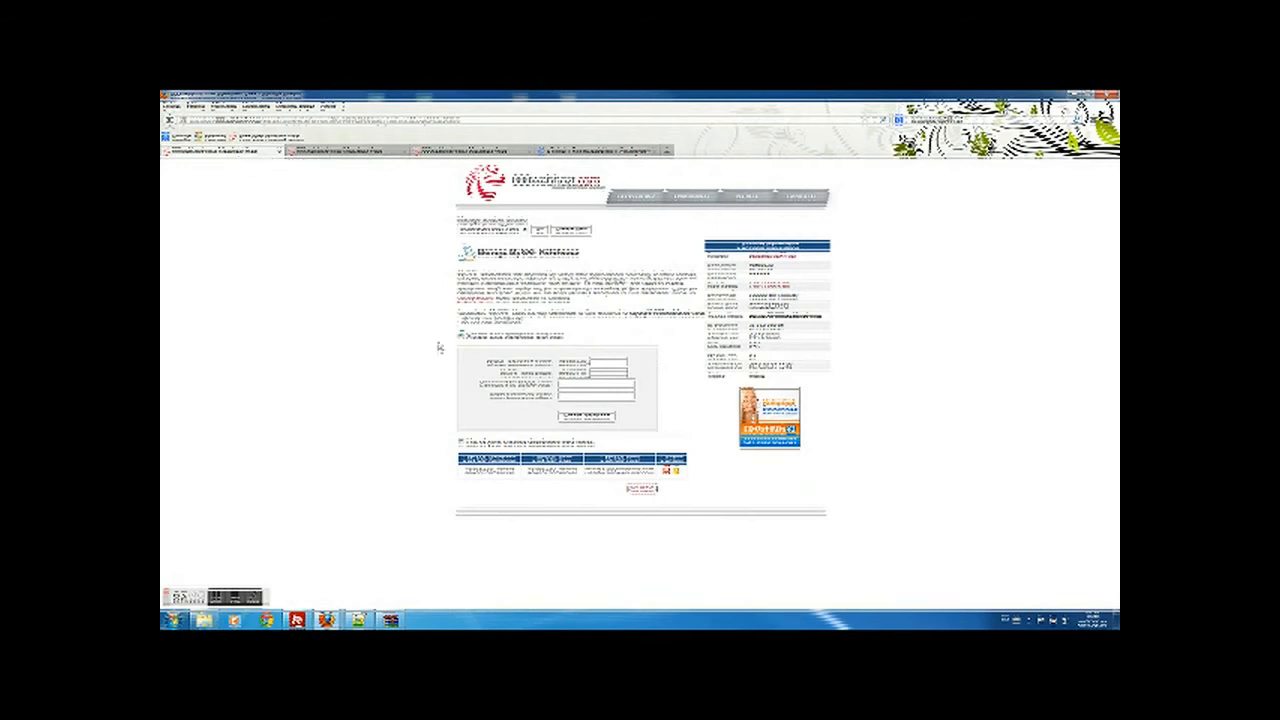
{"action": "left_click", "coordinate": [350, 153]}
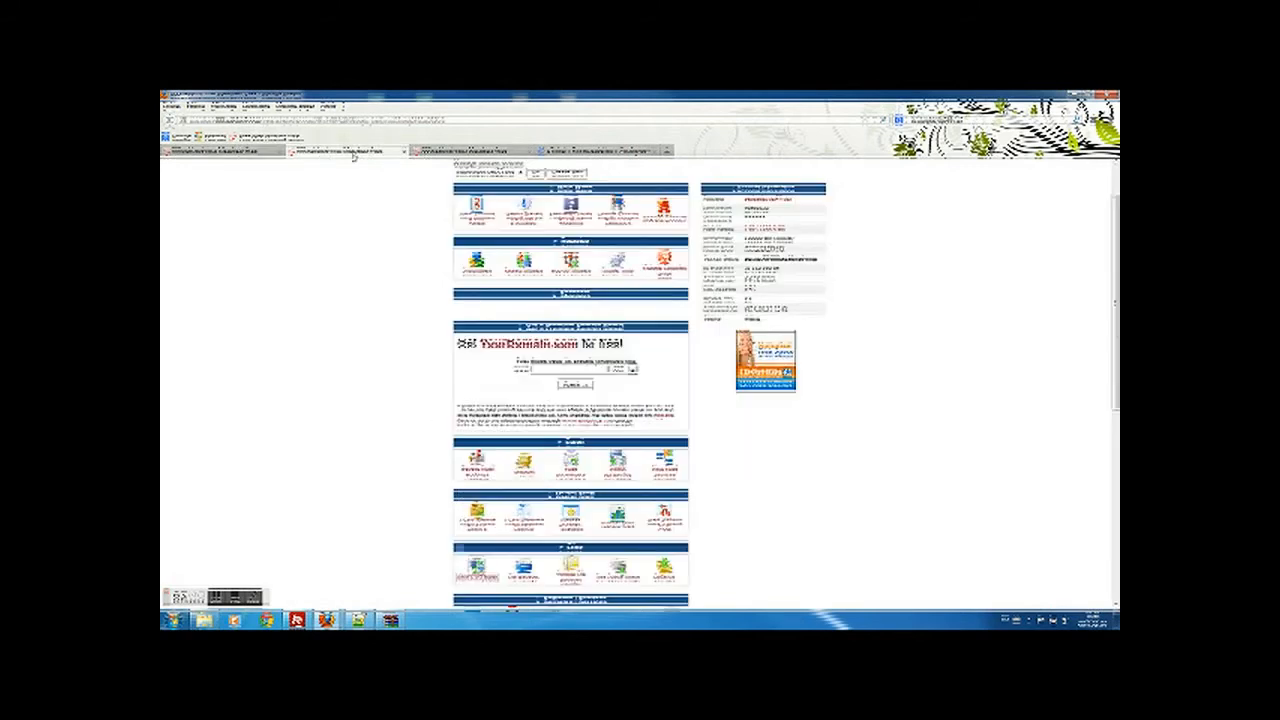
{"action": "left_click", "coordinate": [674, 151]}
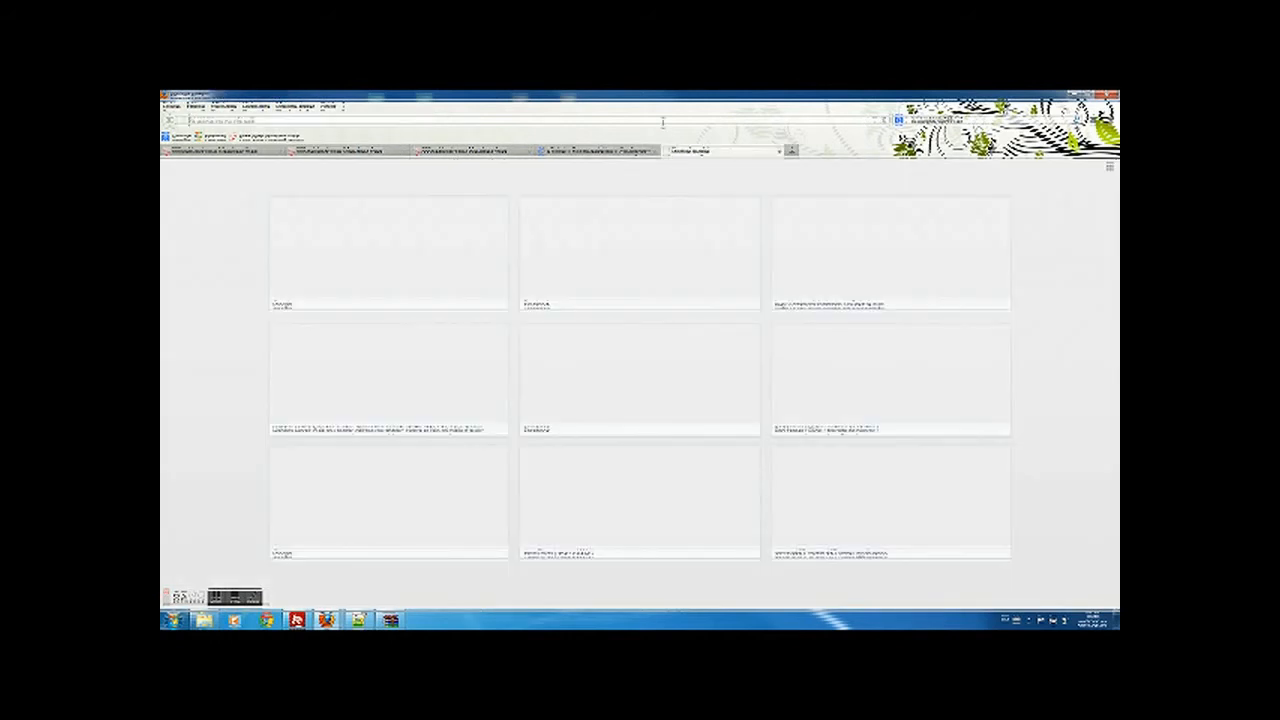
- Load the pasted site address, then the eTicket installer URL in another new tab
{"action": "key", "text": "ctrl+v"}
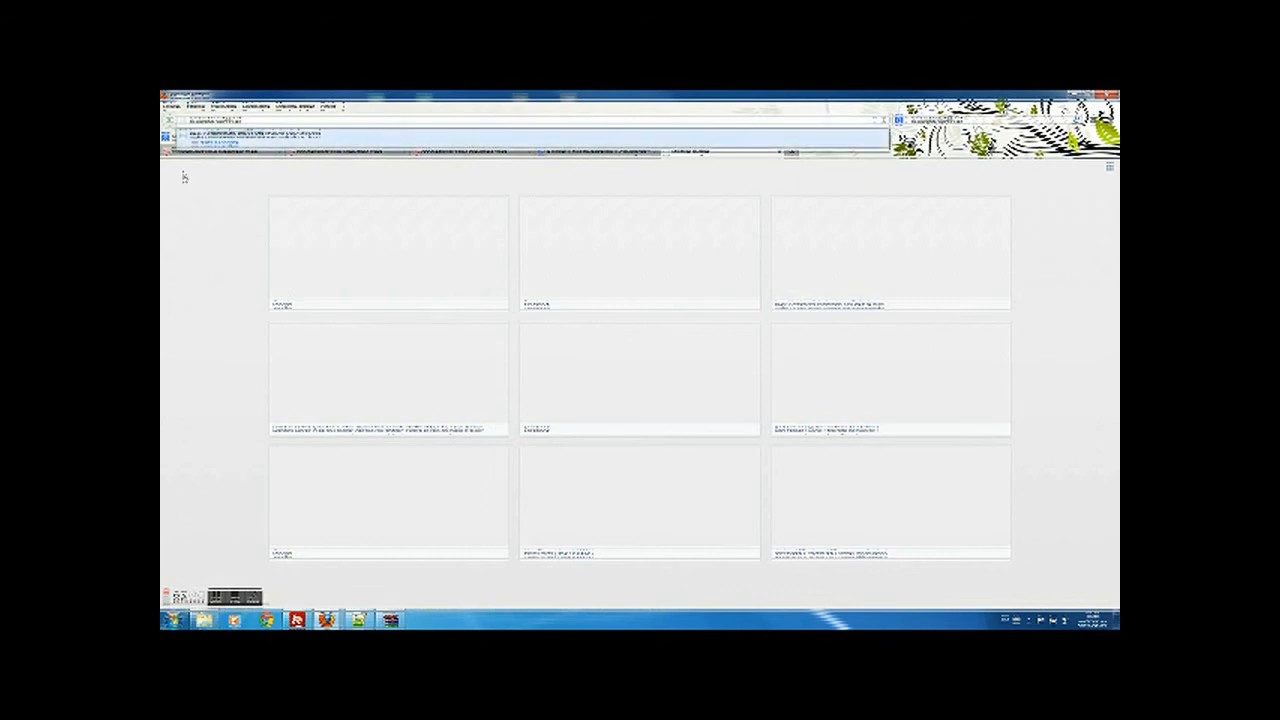
{"action": "key", "text": "Return"}
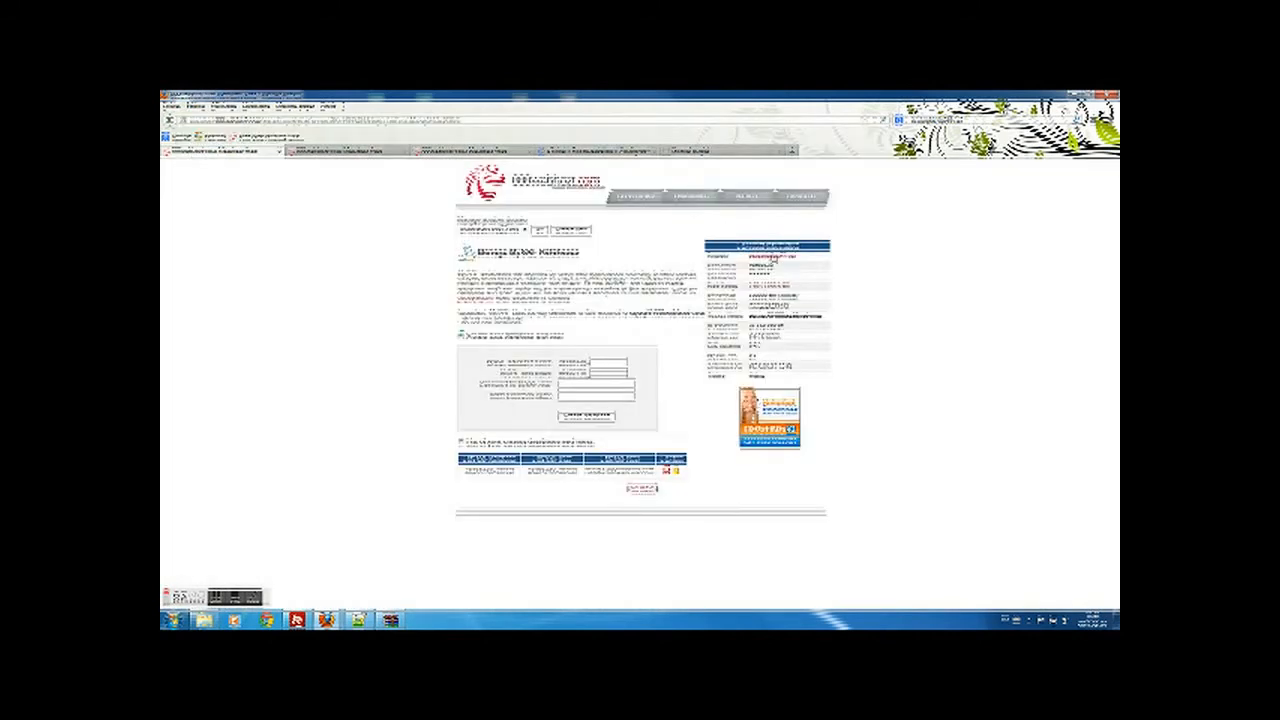
{"action": "left_click", "coordinate": [714, 158]}
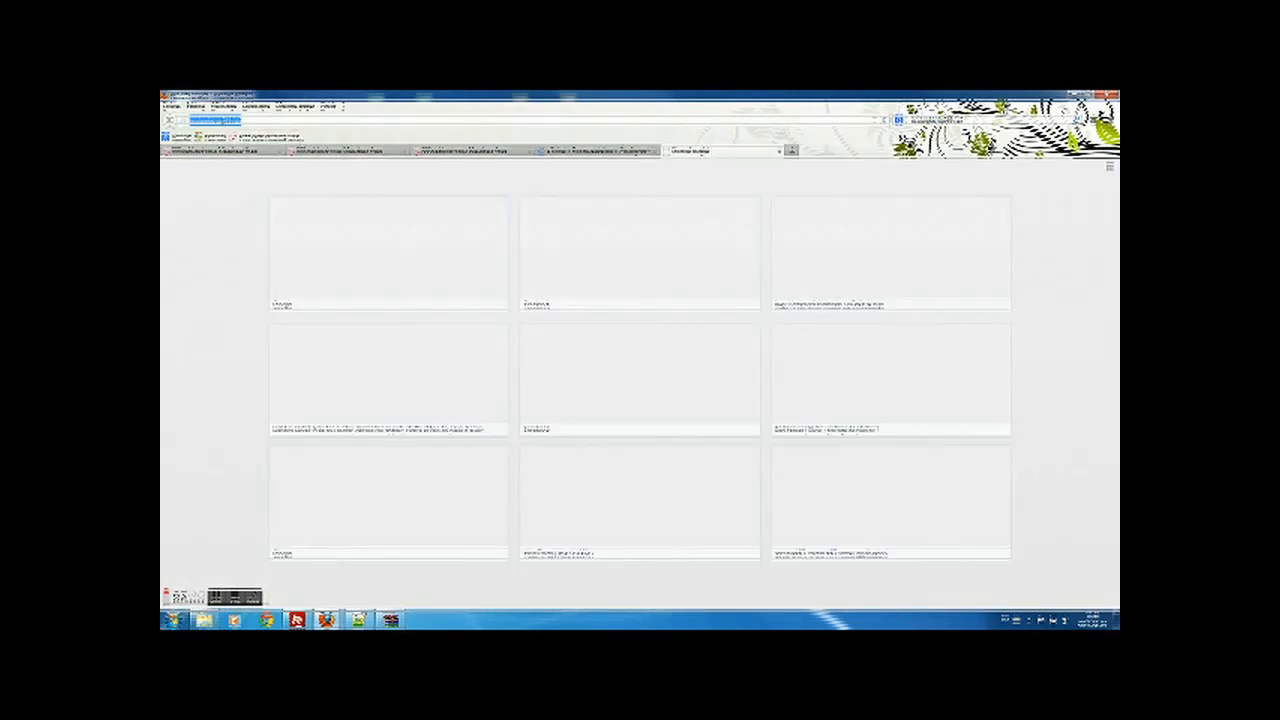
{"action": "key", "text": "ctrl+v"}
{"action": "key", "text": "Return"}
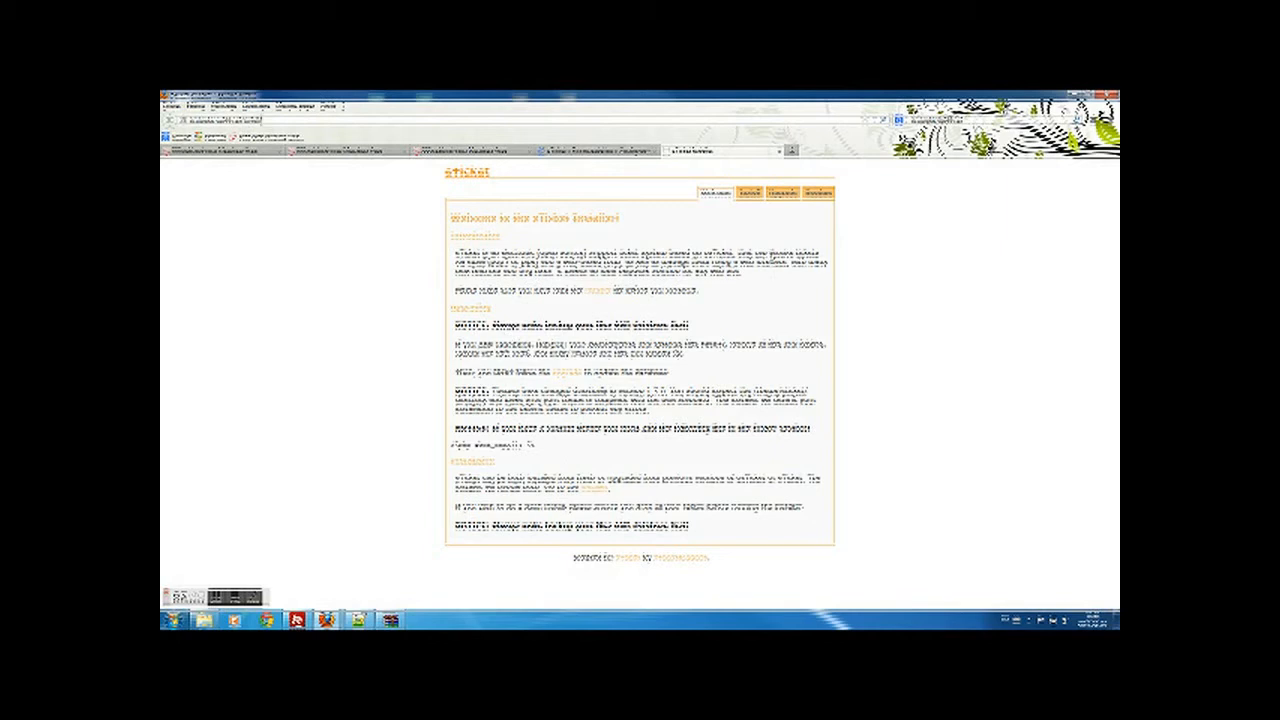
- Accept the eTicket licence agreement to reach Install step 1
{"action": "left_click", "coordinate": [753, 192]}
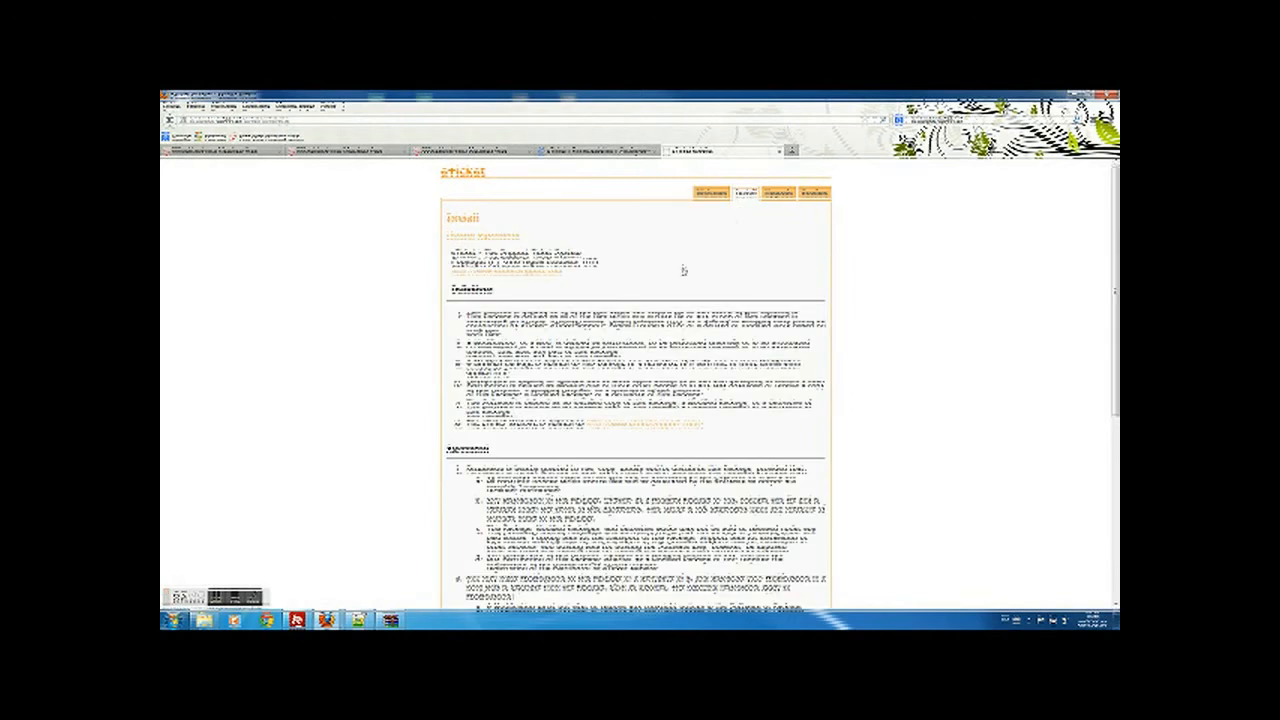
{"action": "scroll", "coordinate": [580, 300], "scroll_direction": "down", "scroll_amount": 5}
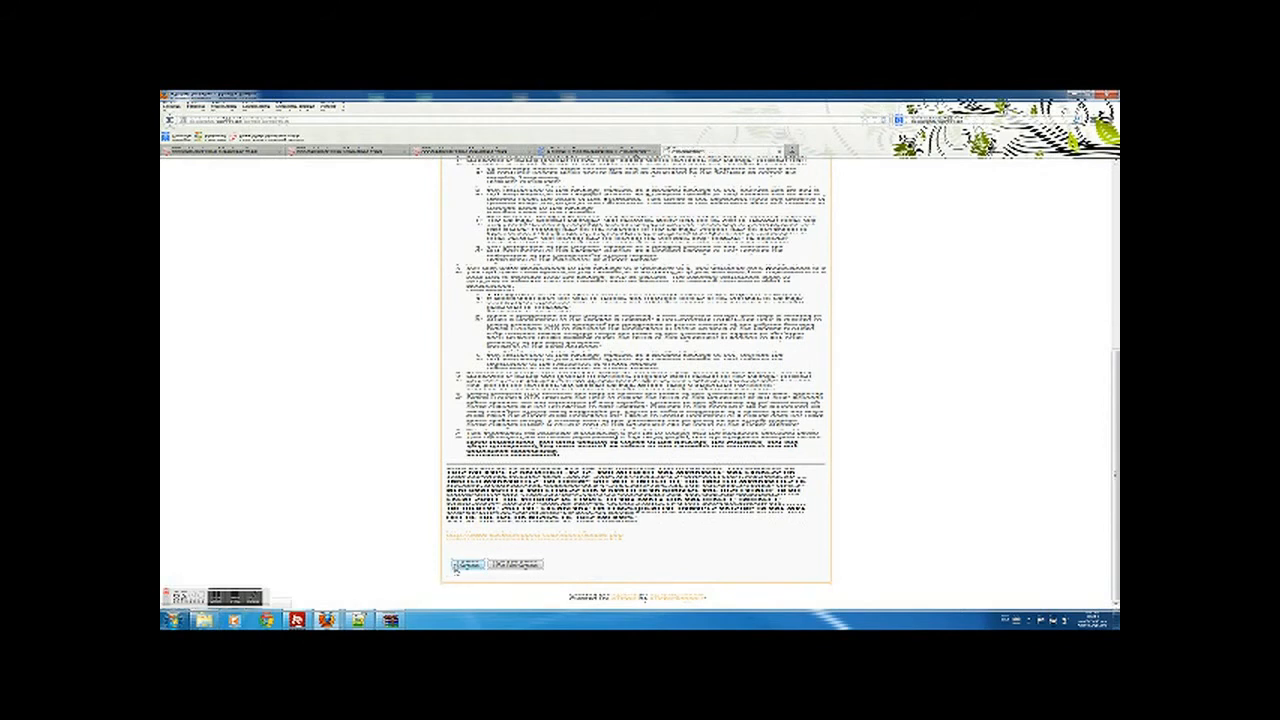
{"action": "left_click", "coordinate": [467, 564]}
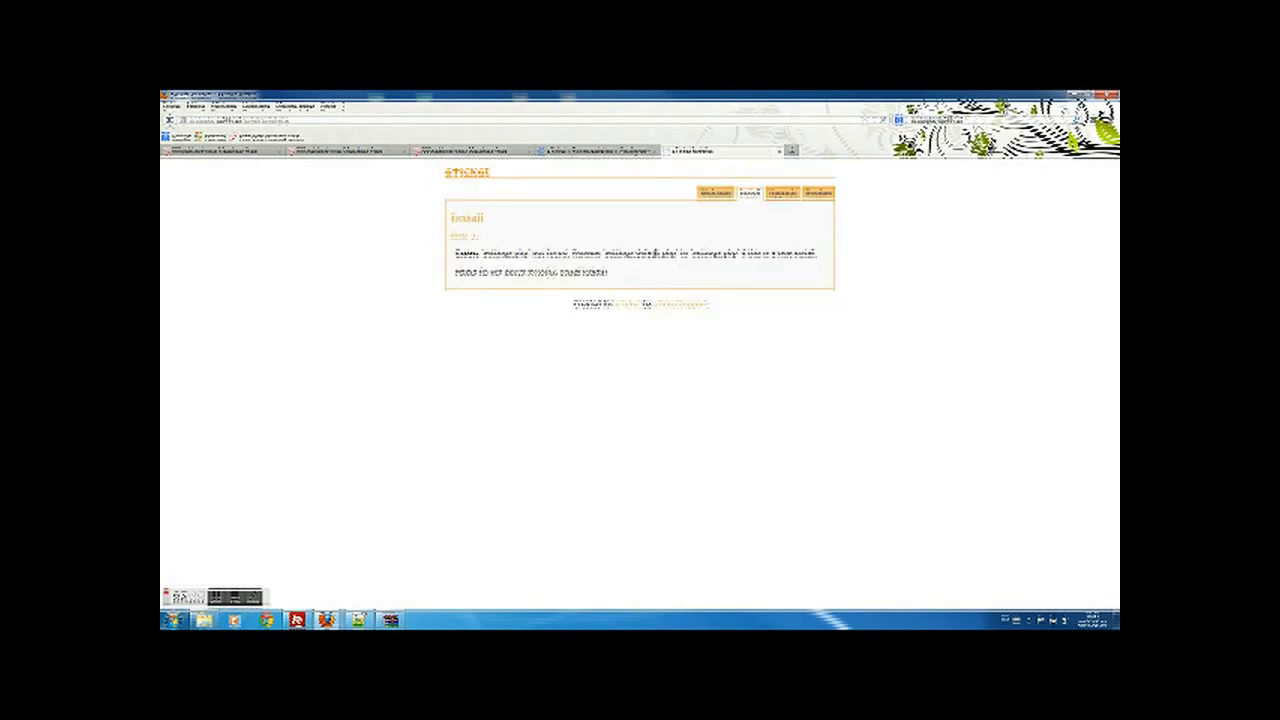
- Reposition FileZilla and make a first attempt at renaming the remote settings file
{"action": "left_click", "coordinate": [296, 620]}
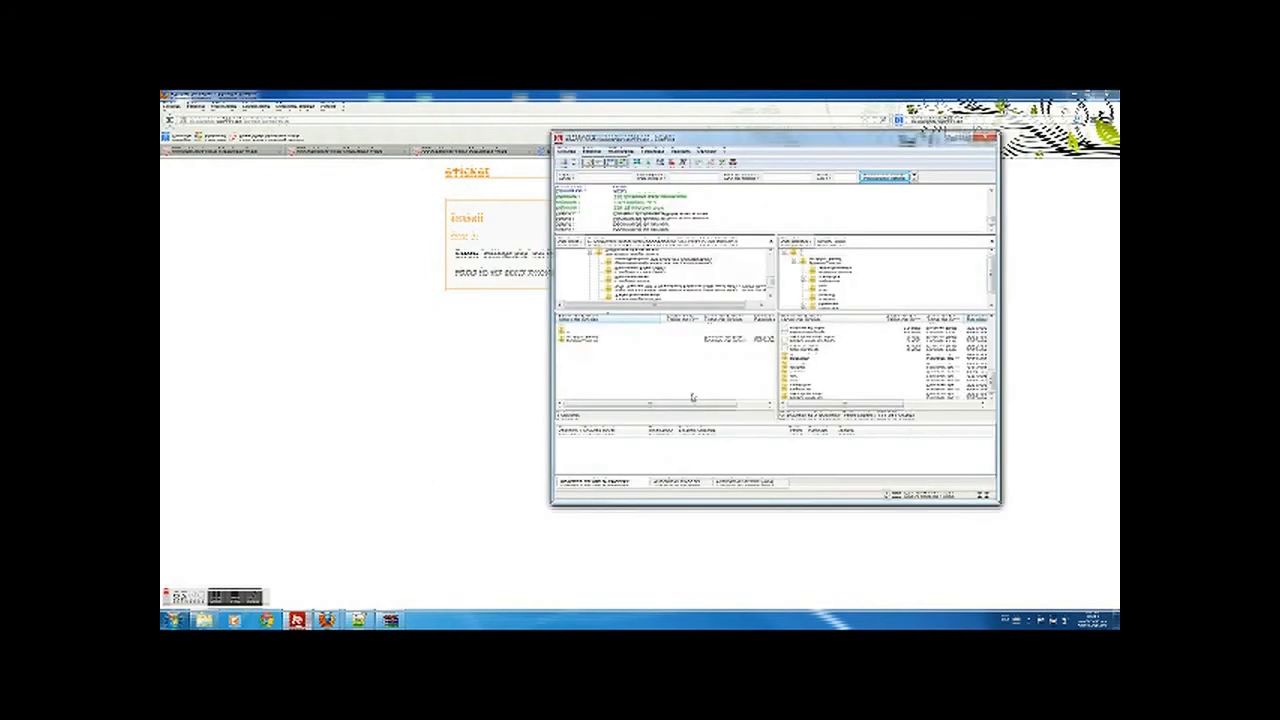
{"action": "left_click_drag", "start_coordinate": [816, 140], "coordinate": [750, 297]}
{"action": "left_click_drag", "start_coordinate": [927, 546], "coordinate": [930, 490]}
{"action": "left_click", "coordinate": [757, 505]}
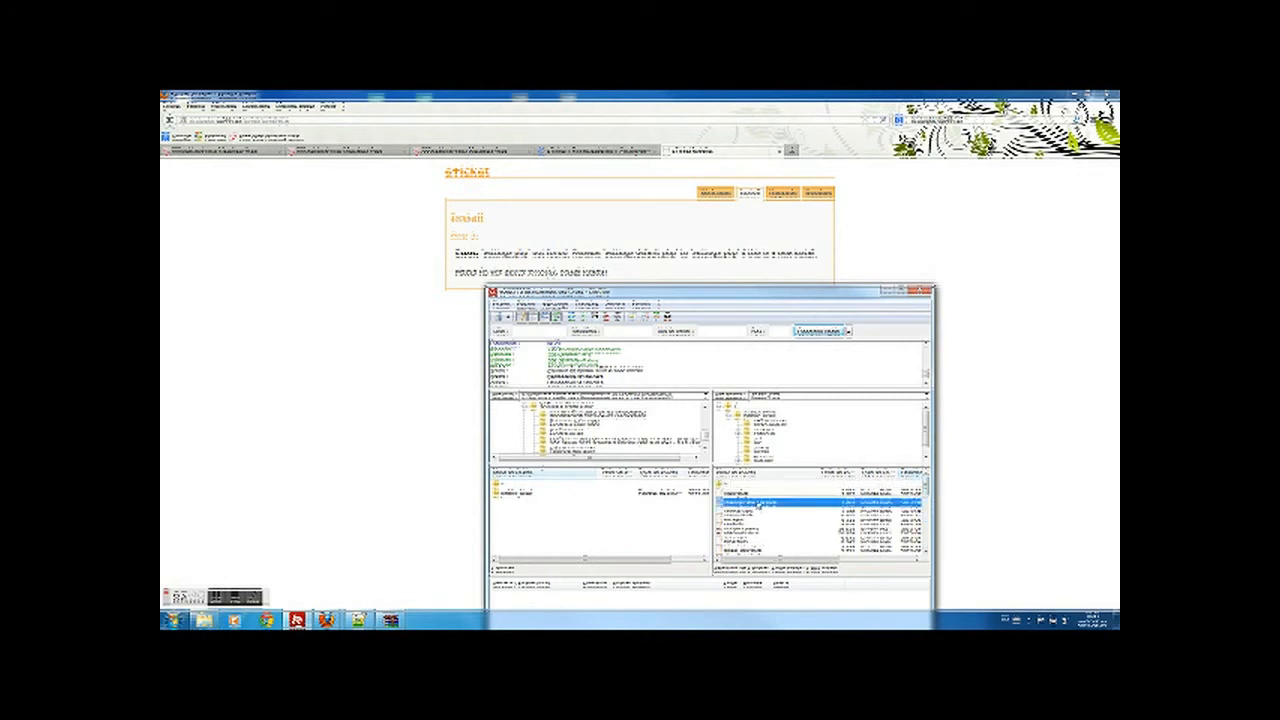
{"action": "left_click", "coordinate": [757, 505]}
{"action": "left_click", "coordinate": [768, 503]}
{"action": "key", "text": "BackSpace"}
{"action": "left_click", "coordinate": [985, 457]}
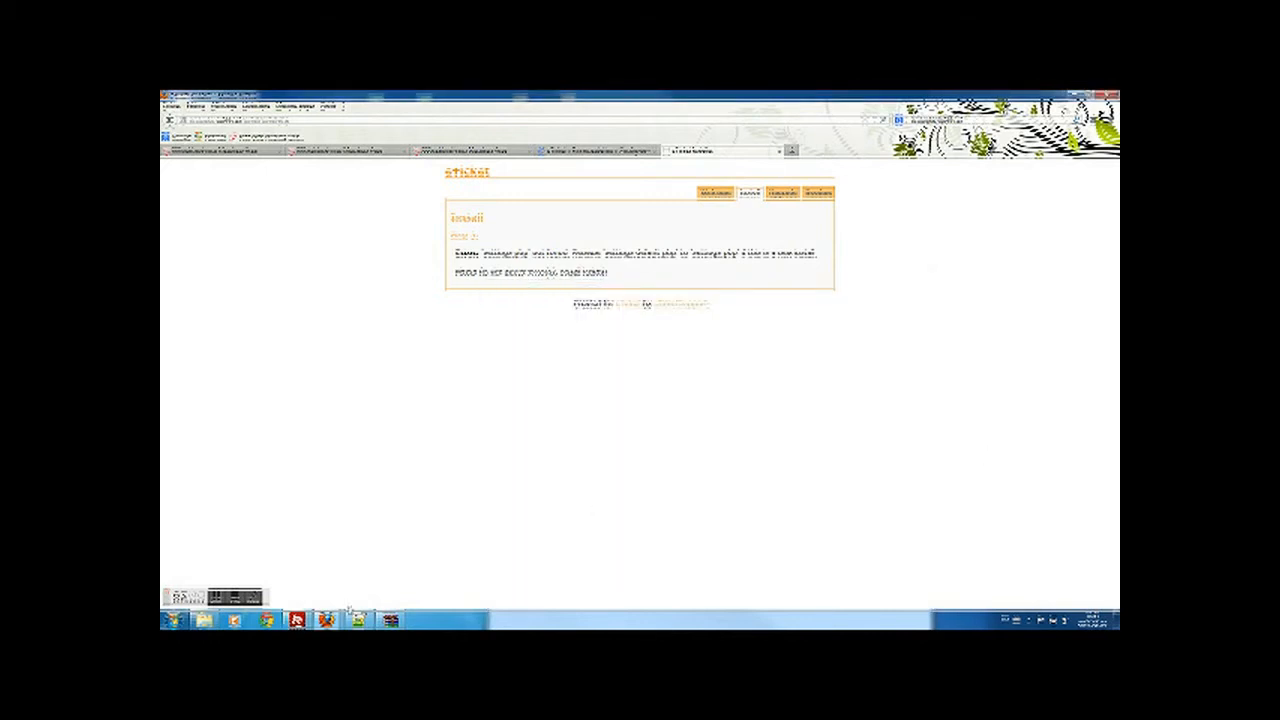
- Clear FileZilla's saved connection history
{"action": "left_click", "coordinate": [305, 619]}
{"action": "left_click", "coordinate": [779, 533]}
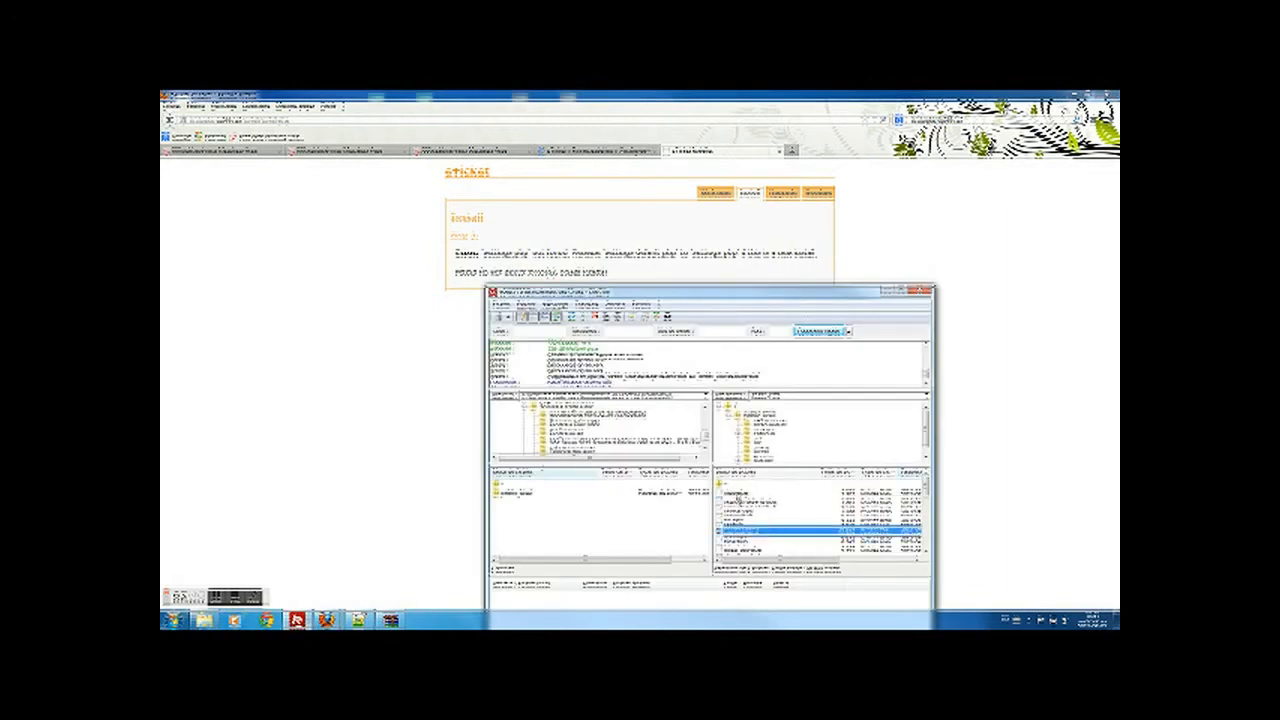
{"action": "left_click", "coordinate": [763, 503]}
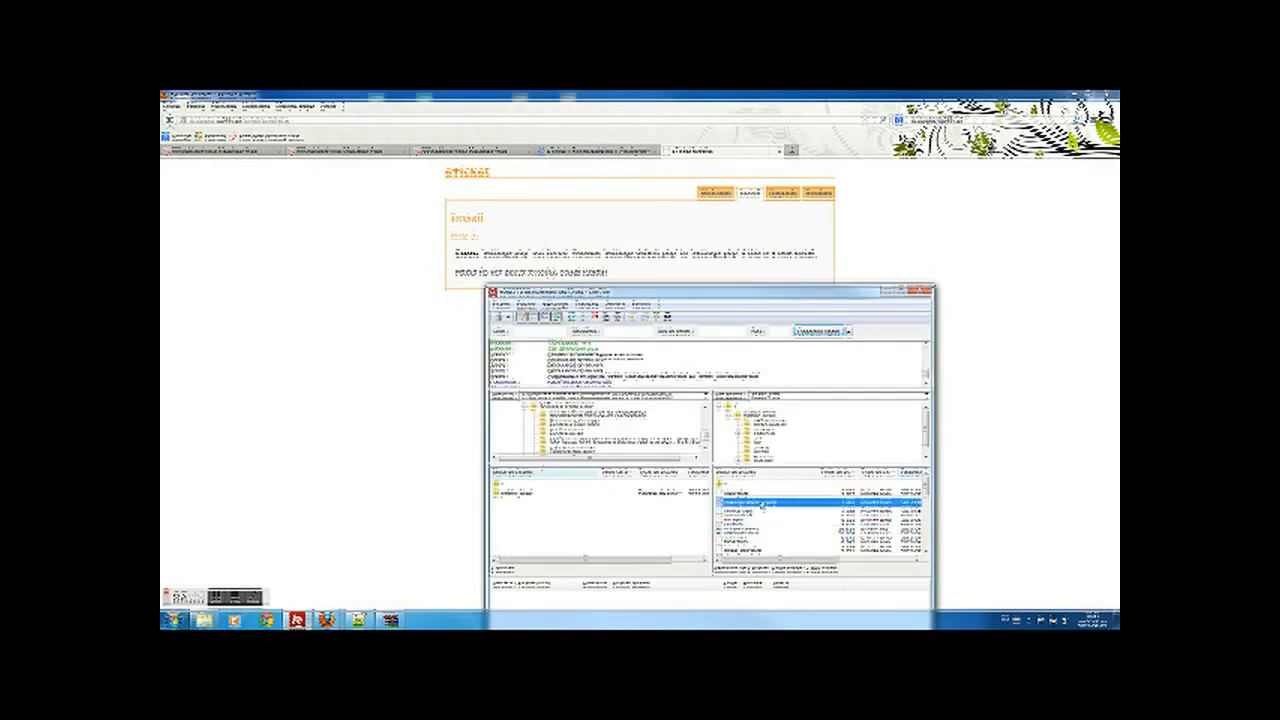
{"action": "left_click", "coordinate": [849, 332]}
{"action": "left_click", "coordinate": [855, 368]}
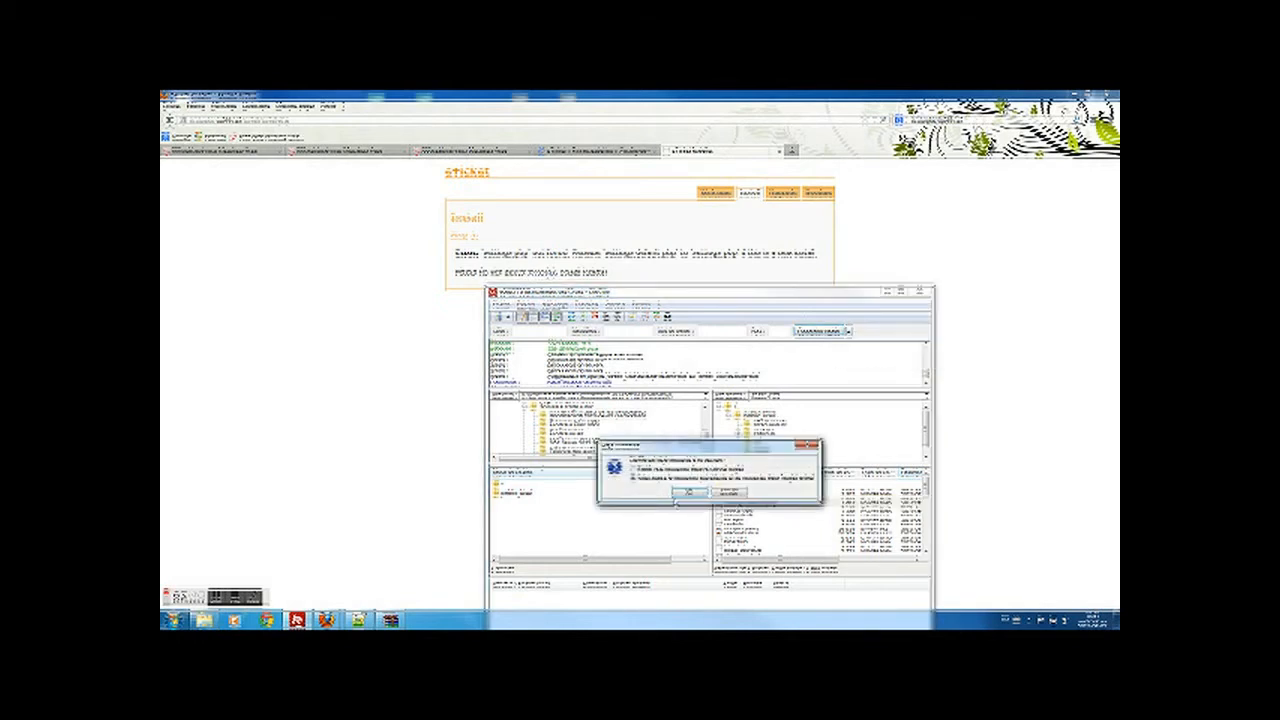
{"action": "left_click", "coordinate": [683, 495]}
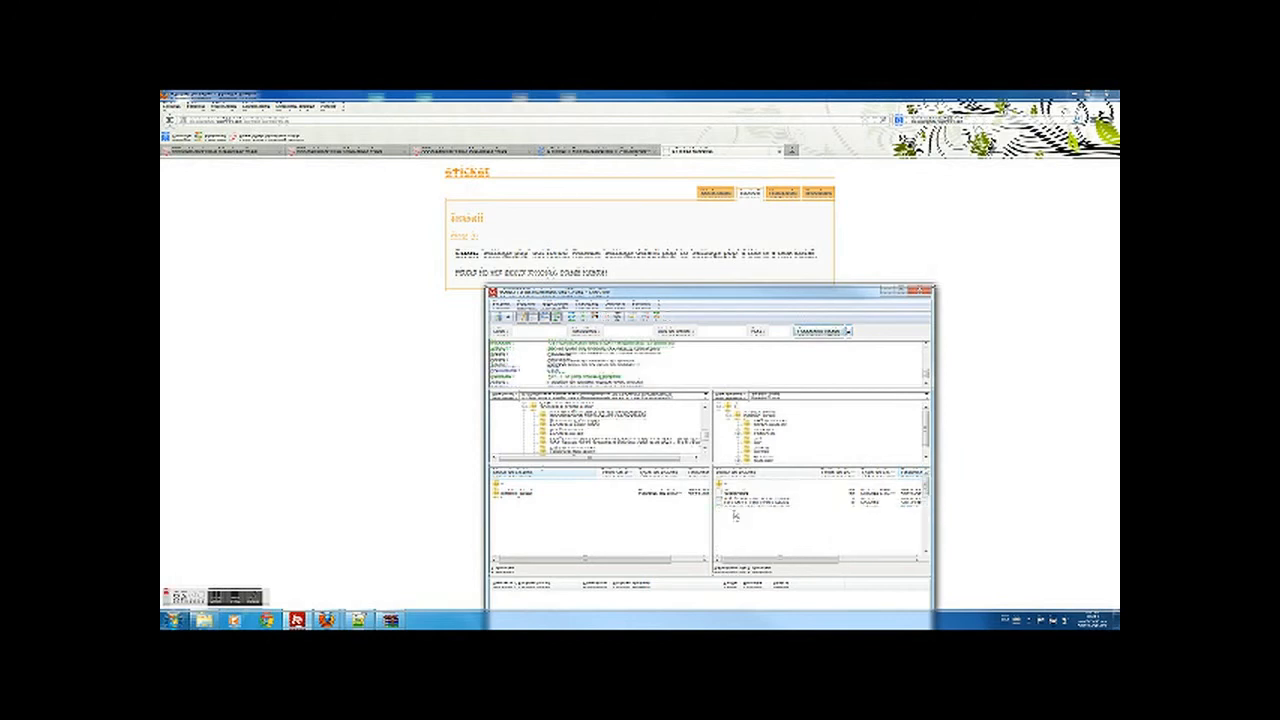
- Rename settings.default.php to settings.php on the server and return to the installer
{"action": "left_click", "coordinate": [748, 503]}
{"action": "left_click", "coordinate": [749, 503]}
{"action": "left_click_drag", "start_coordinate": [746, 503], "coordinate": [763, 504]}
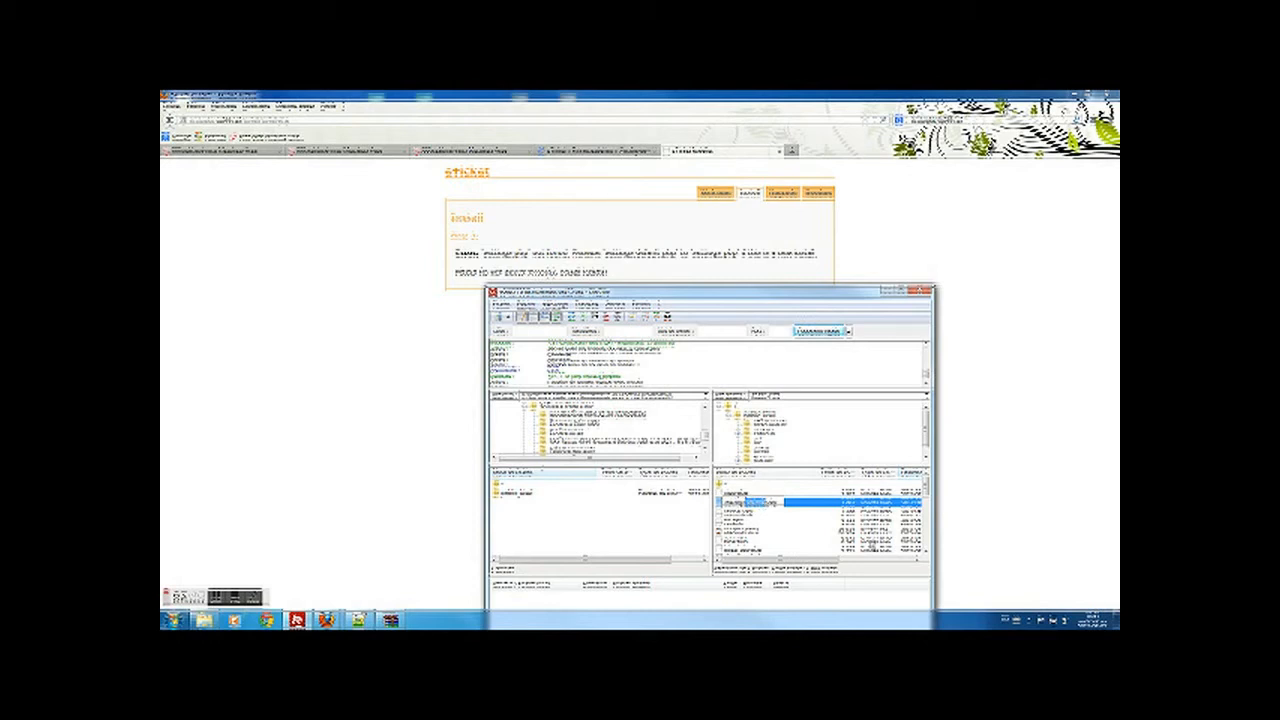
{"action": "key", "text": "BackSpace"}
{"action": "key", "text": "Return"}
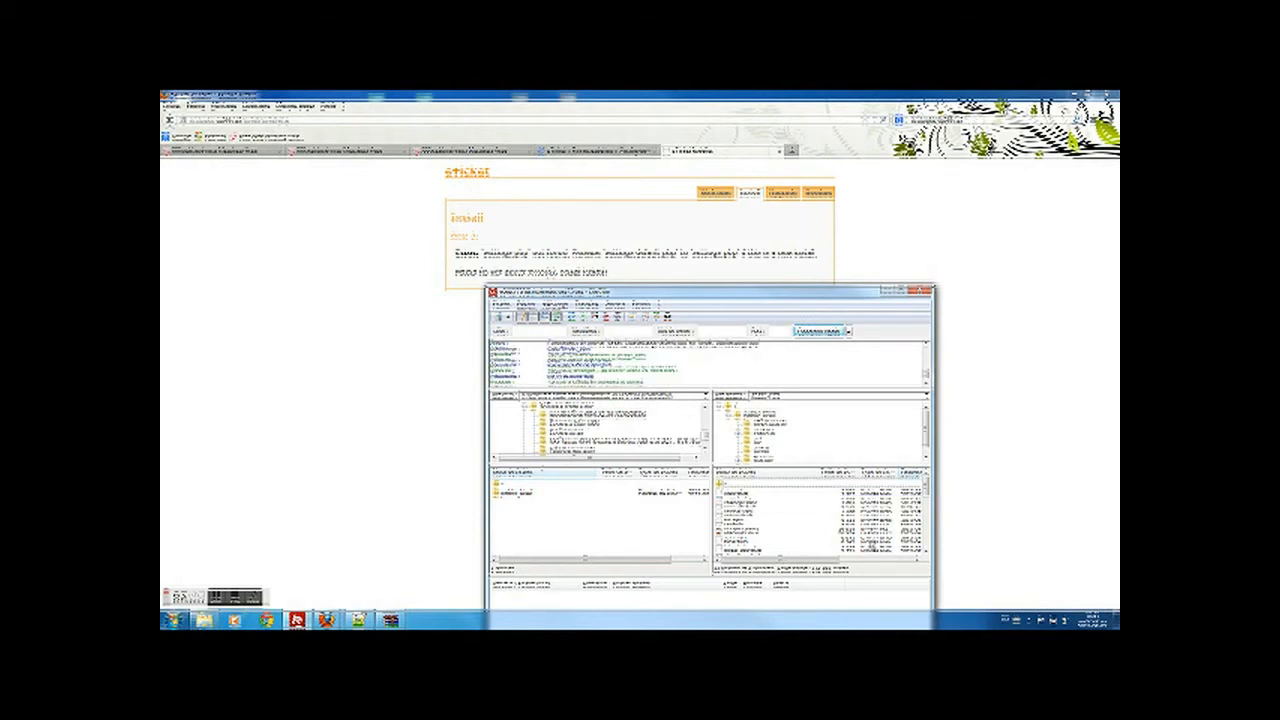
{"action": "left_click", "coordinate": [1027, 317]}
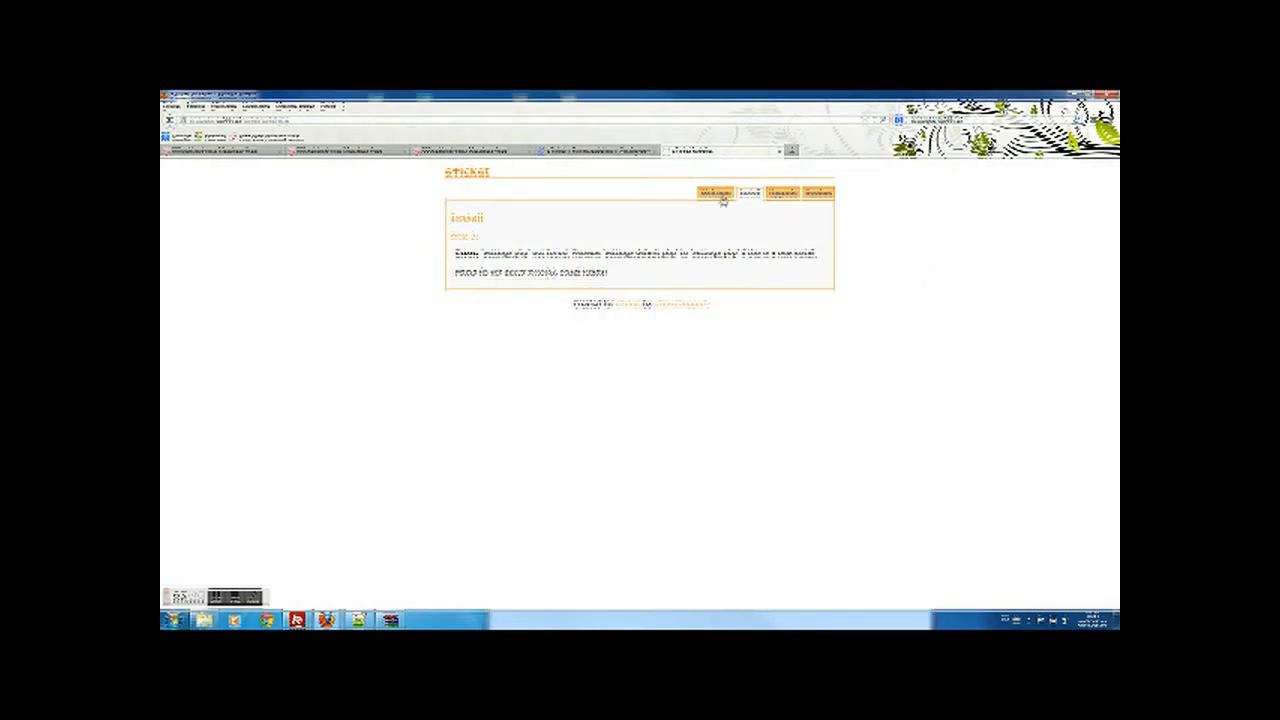
- Reload the install page and paste the 000webhost MySQL host into Database Server
{"action": "left_click", "coordinate": [886, 121]}
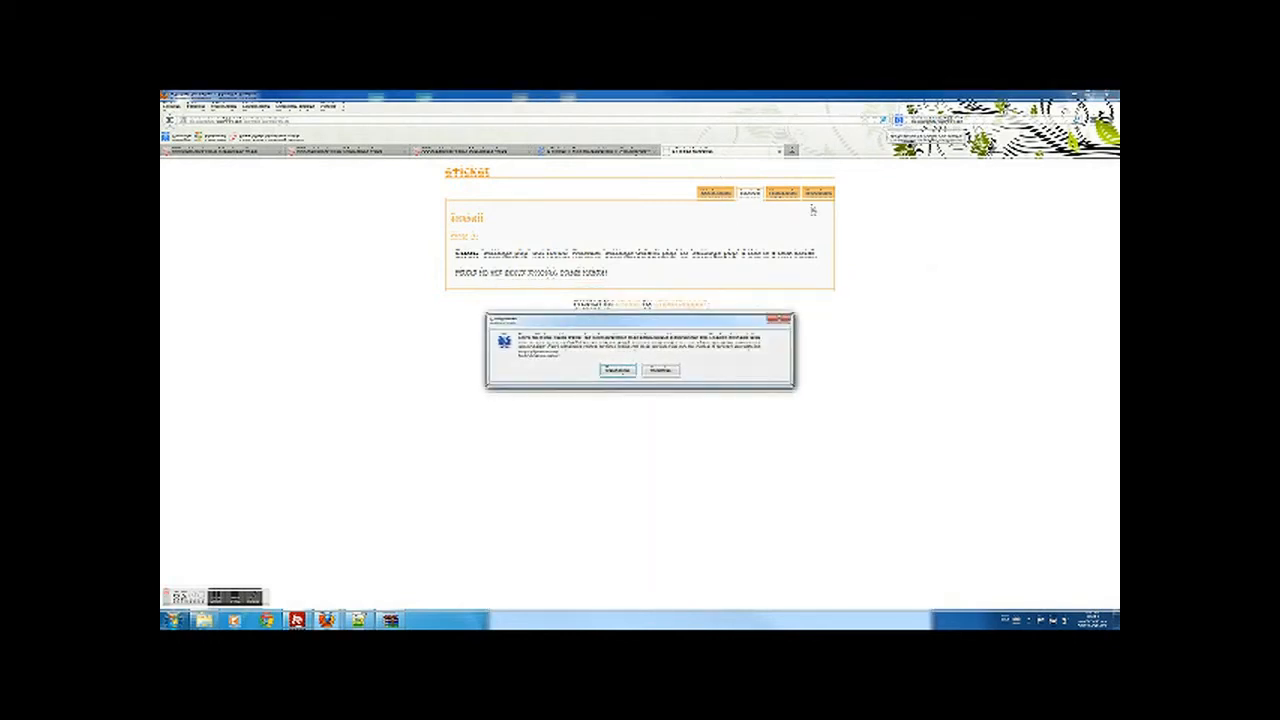
{"action": "left_click", "coordinate": [627, 371]}
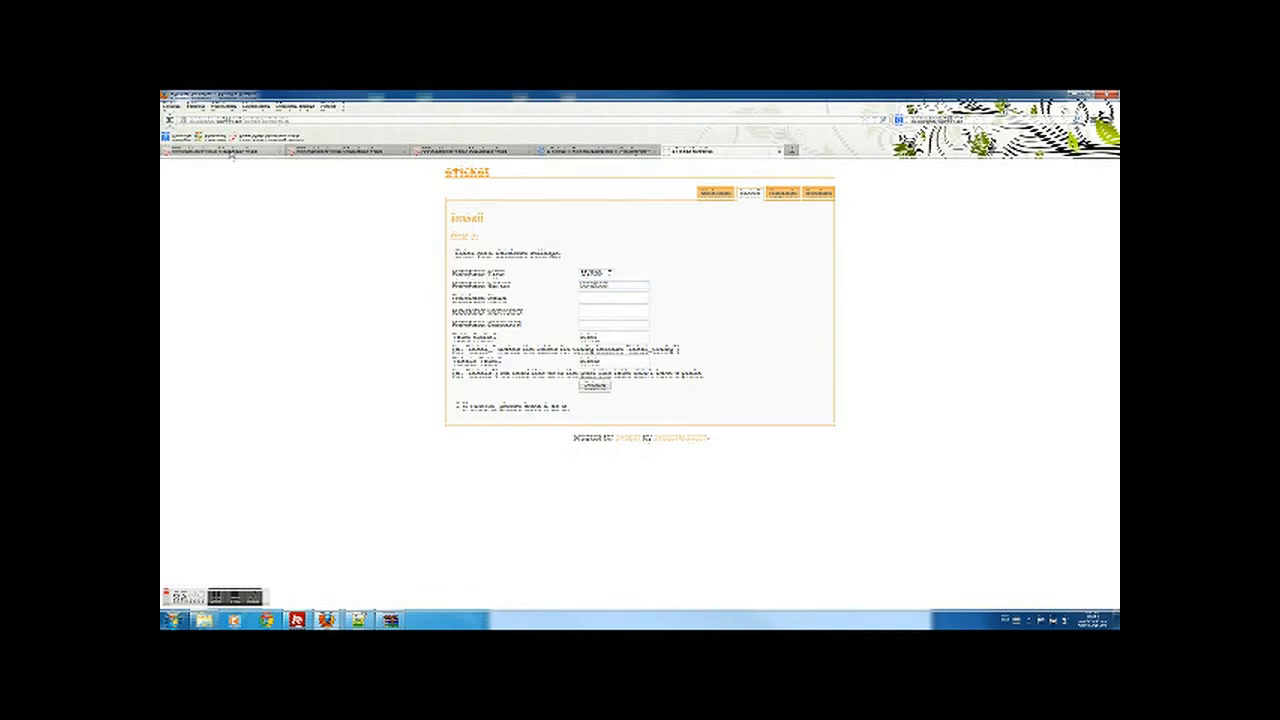
{"action": "left_click", "coordinate": [320, 152]}
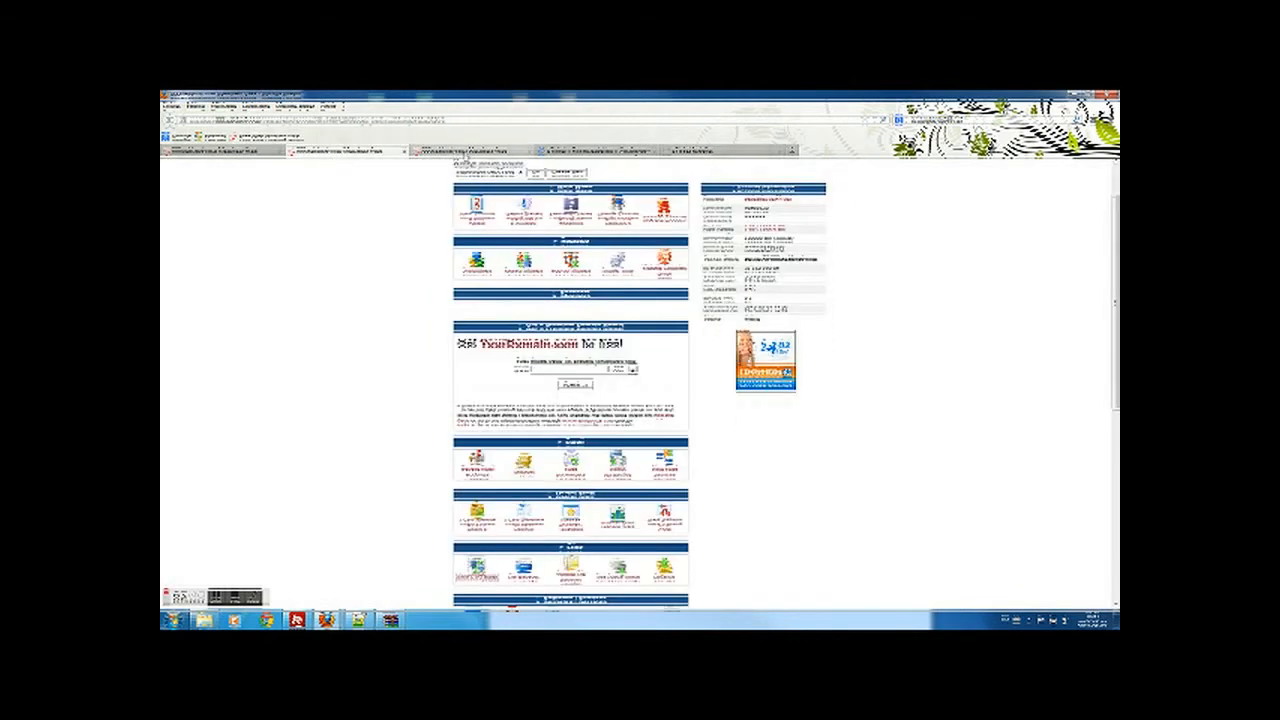
{"action": "left_click", "coordinate": [428, 153]}
{"action": "left_click", "coordinate": [198, 152]}
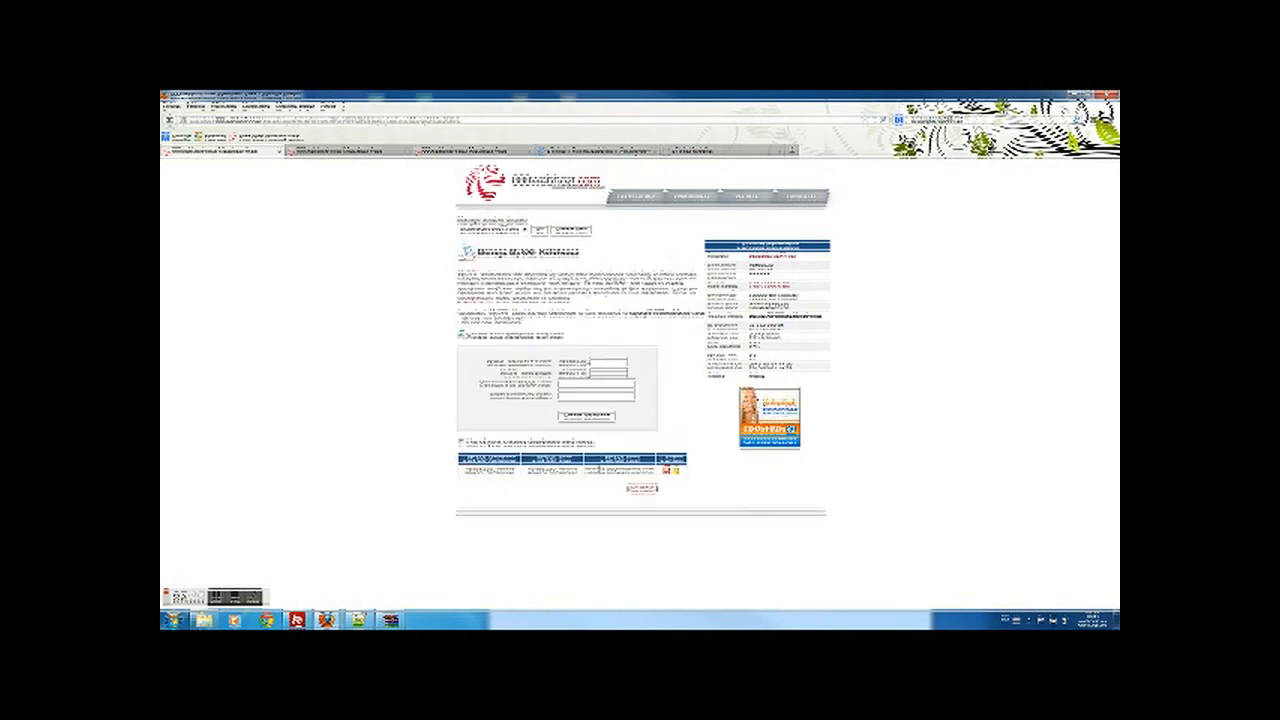
{"action": "left_click_drag", "start_coordinate": [585, 470], "coordinate": [656, 478]}
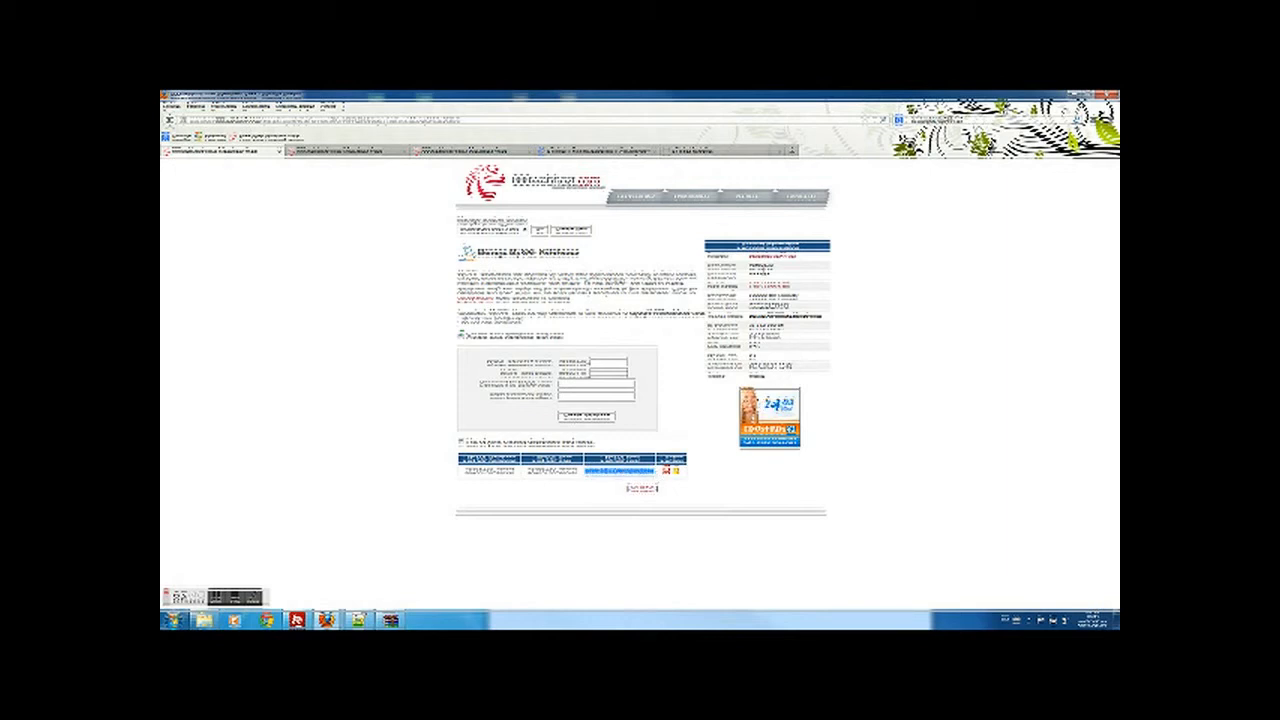
{"action": "left_click", "coordinate": [700, 156]}
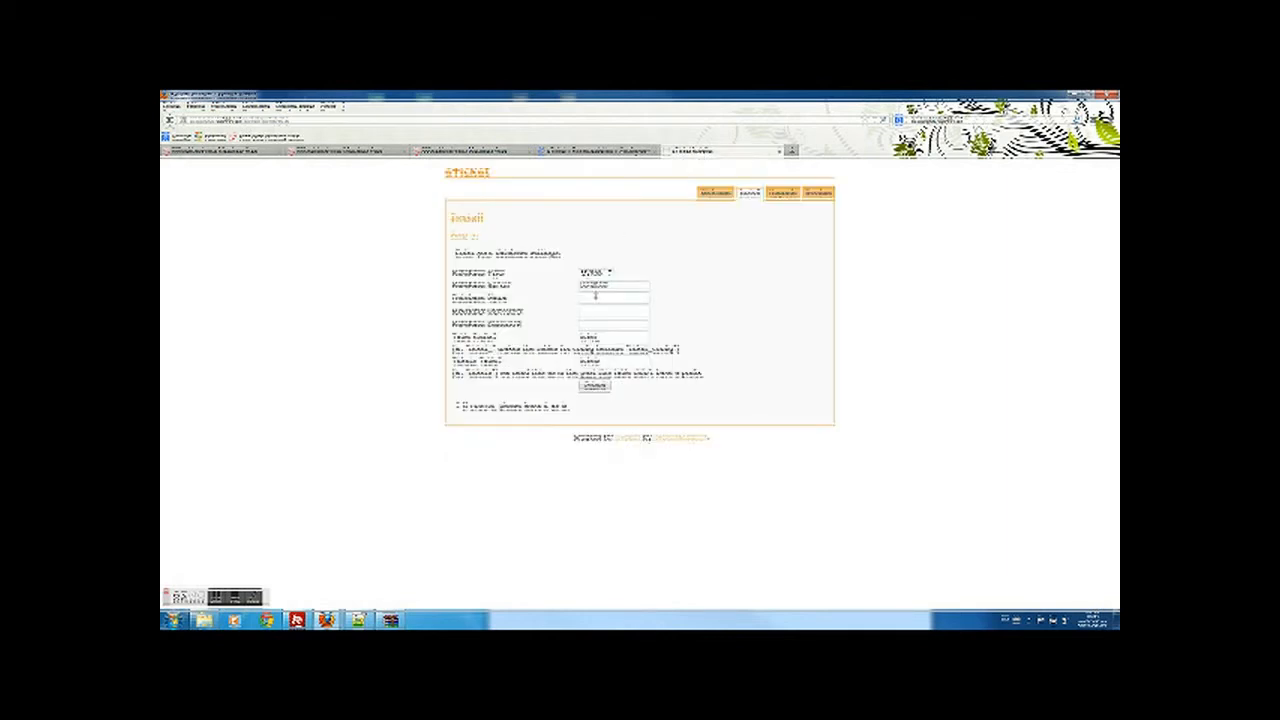
{"action": "left_click_drag", "start_coordinate": [617, 288], "coordinate": [553, 282]}
{"action": "key", "text": "ctrl+v"}
- Copy the database name from the MySQL table into the Database Name field
{"action": "left_click", "coordinate": [237, 152]}
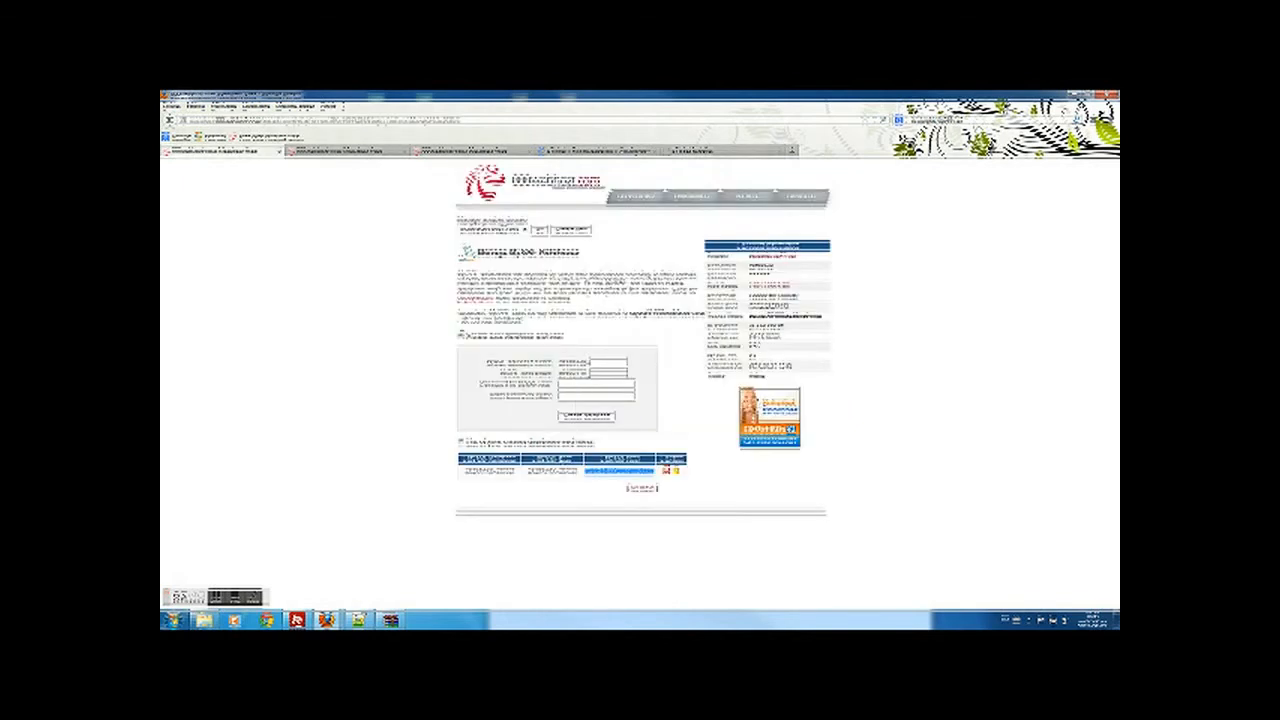
{"action": "left_click_drag", "start_coordinate": [531, 470], "coordinate": [578, 470]}
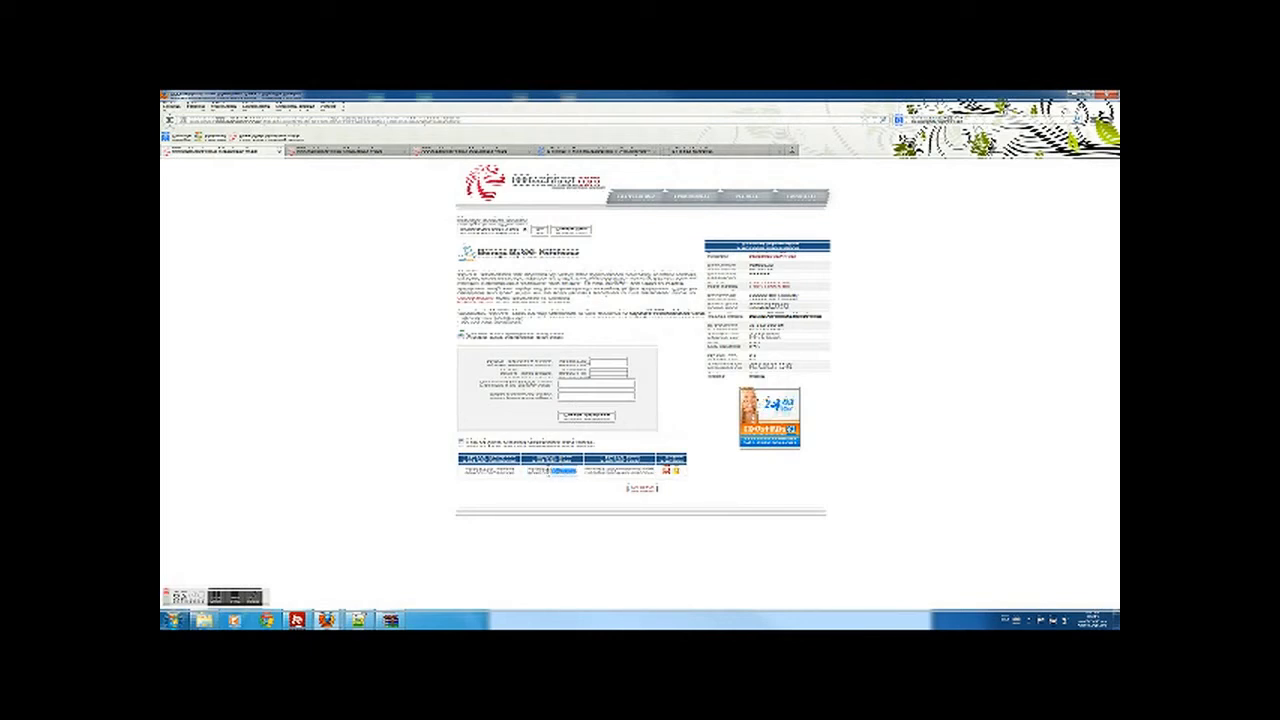
{"action": "left_click", "coordinate": [702, 151]}
{"action": "left_click", "coordinate": [601, 297]}
{"action": "key", "text": "ctrl+v"}
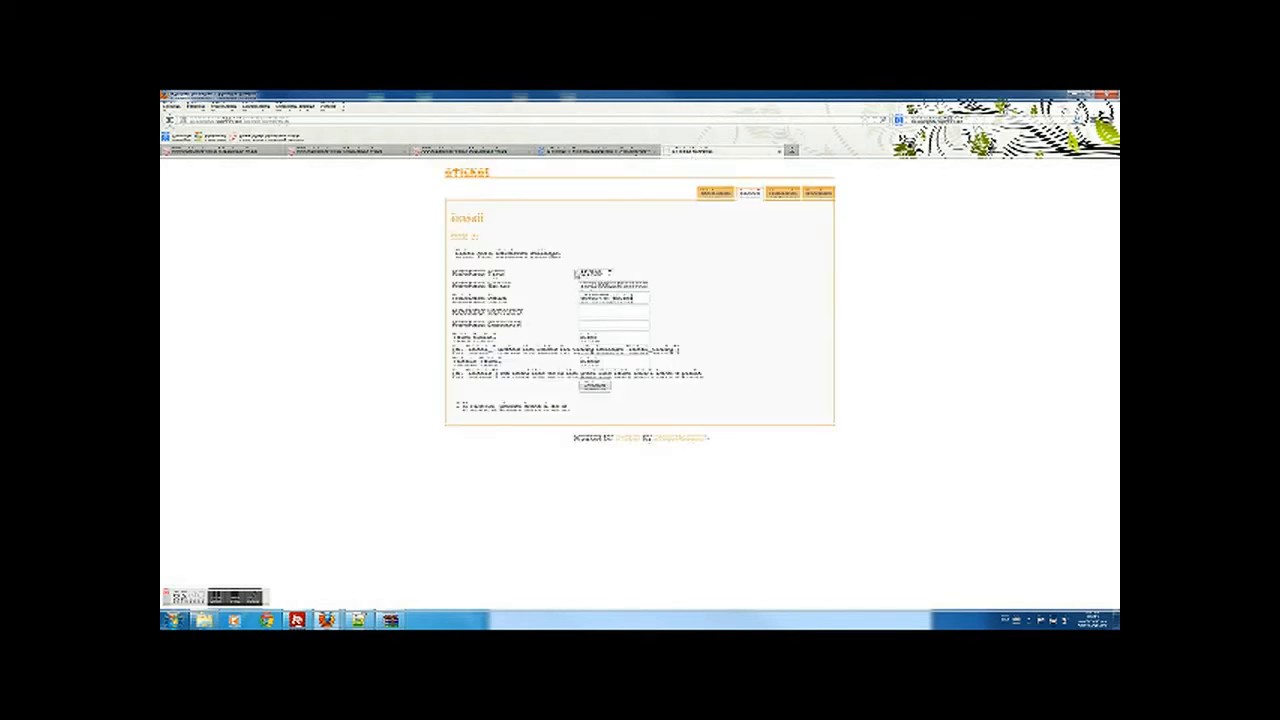
- Fill in the Database Username and Password from the 000webhost MySQL details
{"action": "left_click", "coordinate": [217, 151]}
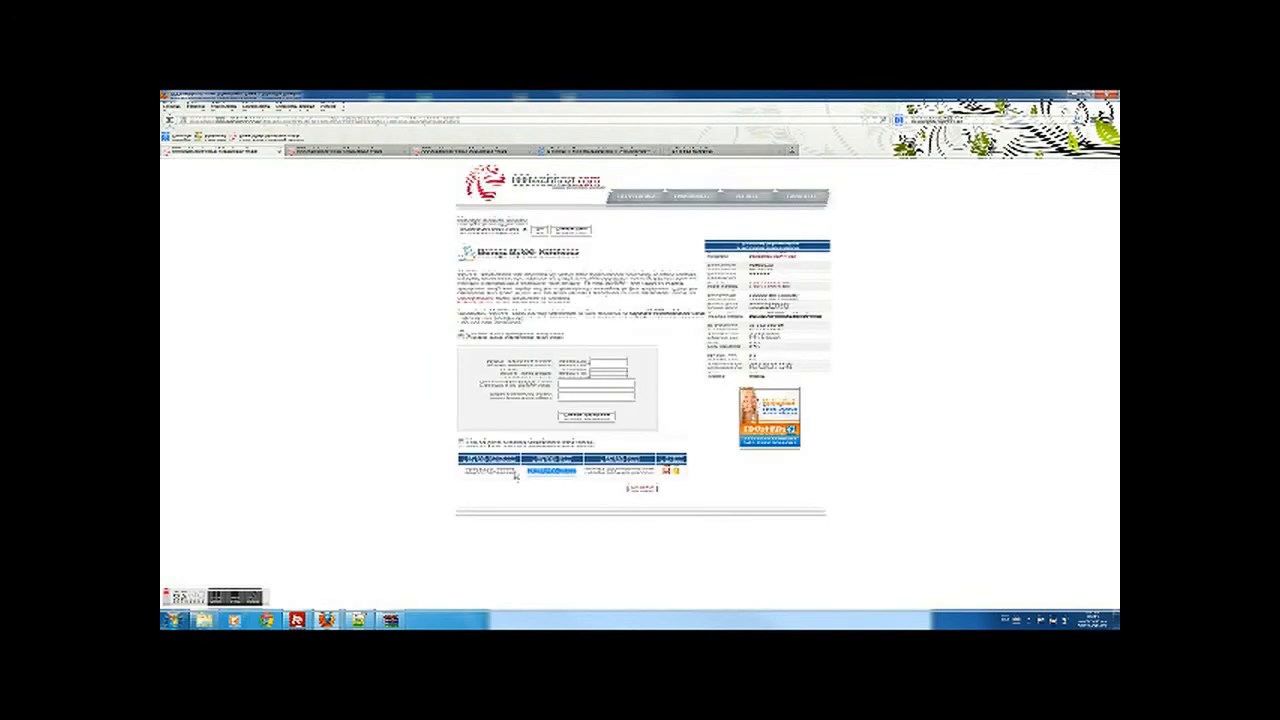
{"action": "left_click_drag", "start_coordinate": [515, 478], "coordinate": [464, 474]}
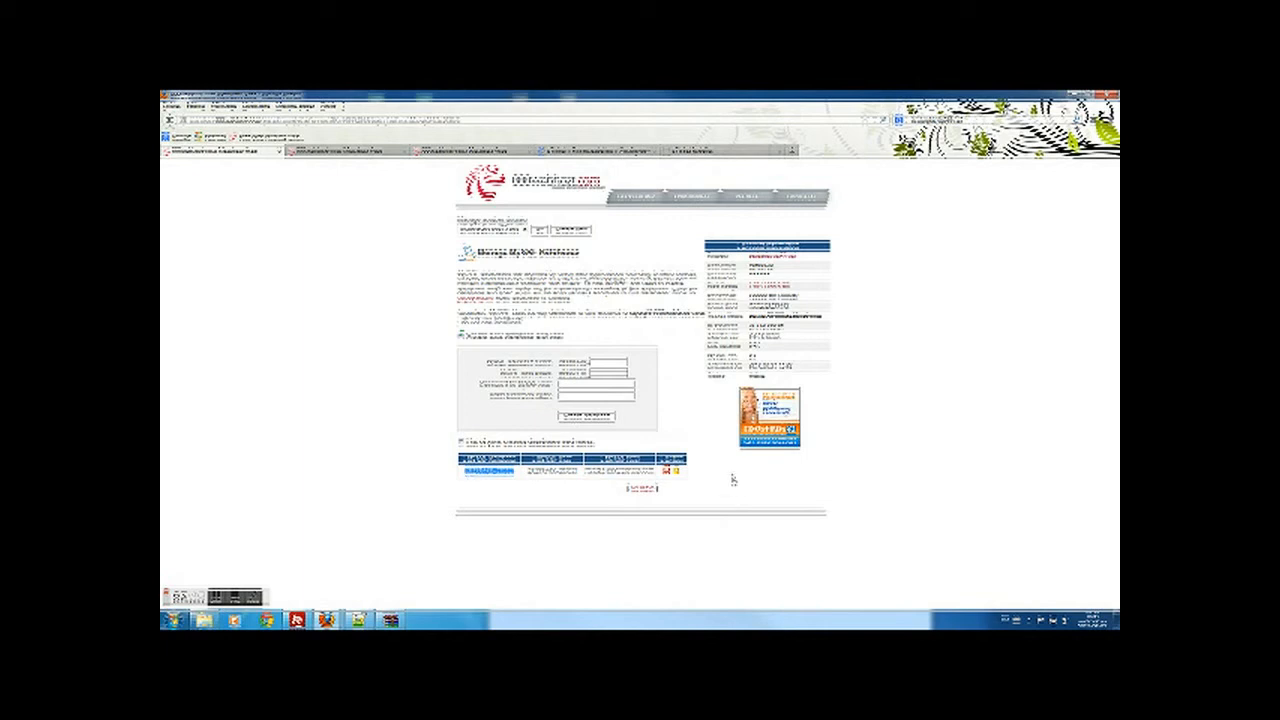
{"action": "left_click", "coordinate": [752, 155]}
{"action": "left_click", "coordinate": [589, 311]}
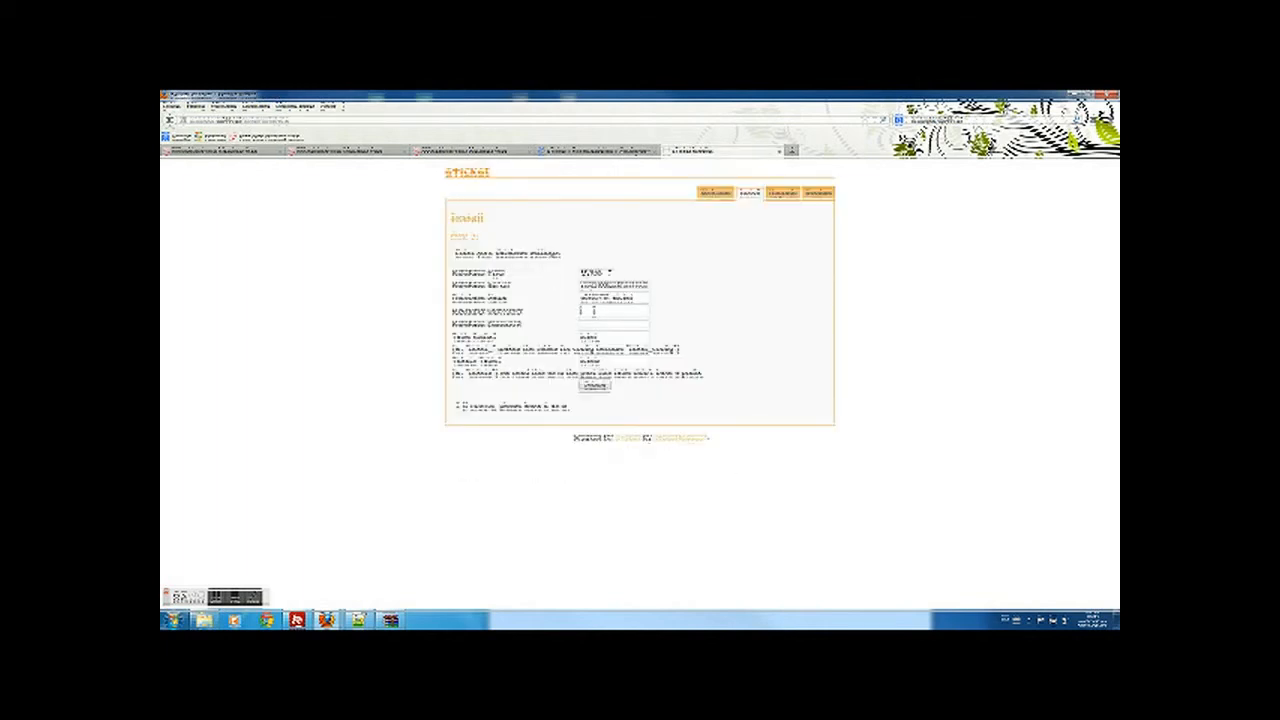
{"action": "key", "text": "ctrl+v"}
{"action": "left_click", "coordinate": [628, 326]}
{"action": "key", "text": "ctrl+v"}
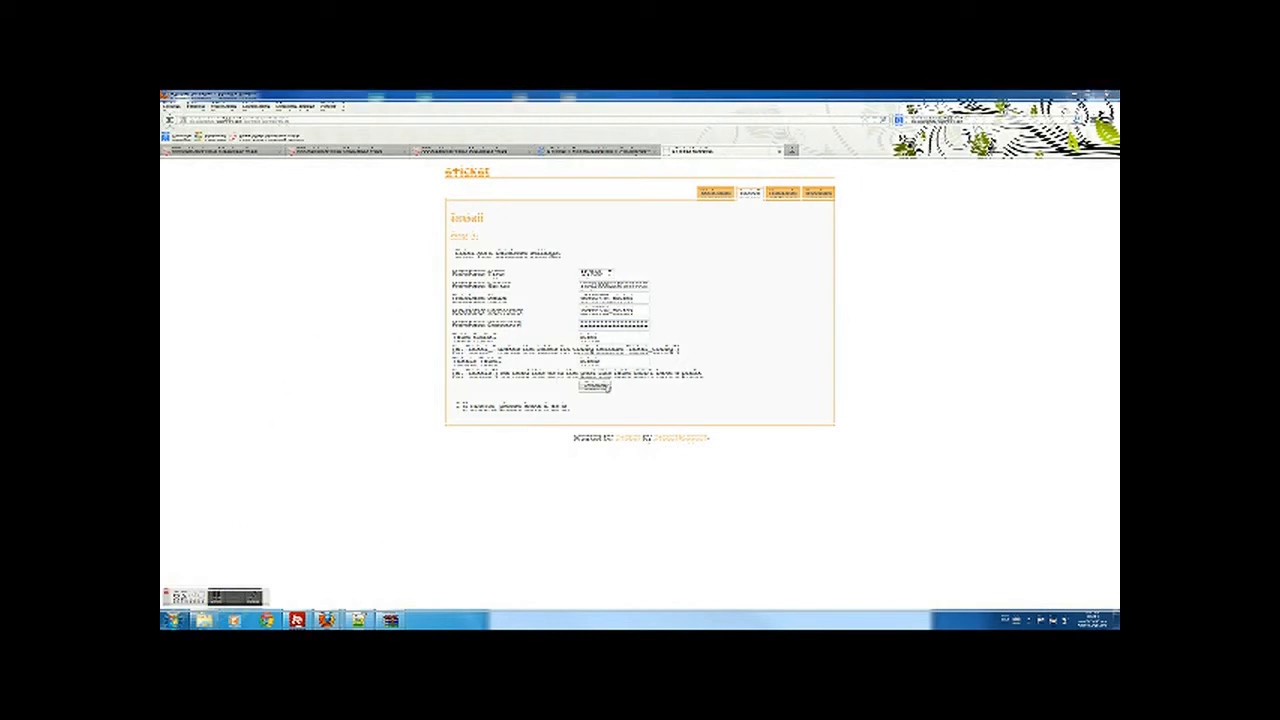
- Submit the database settings to reach the installer's step-2 settings form
{"action": "left_click", "coordinate": [595, 386]}
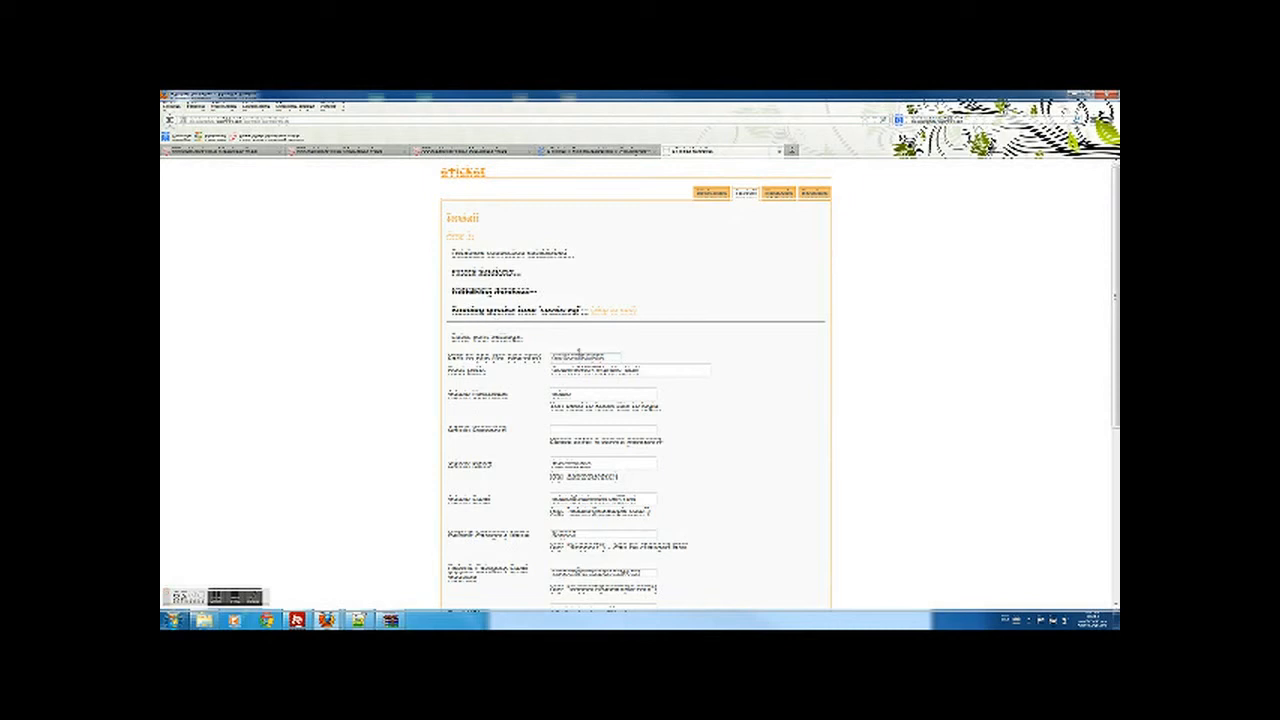
{"action": "scroll", "coordinate": [579, 351], "scroll_direction": "down", "scroll_amount": 2}
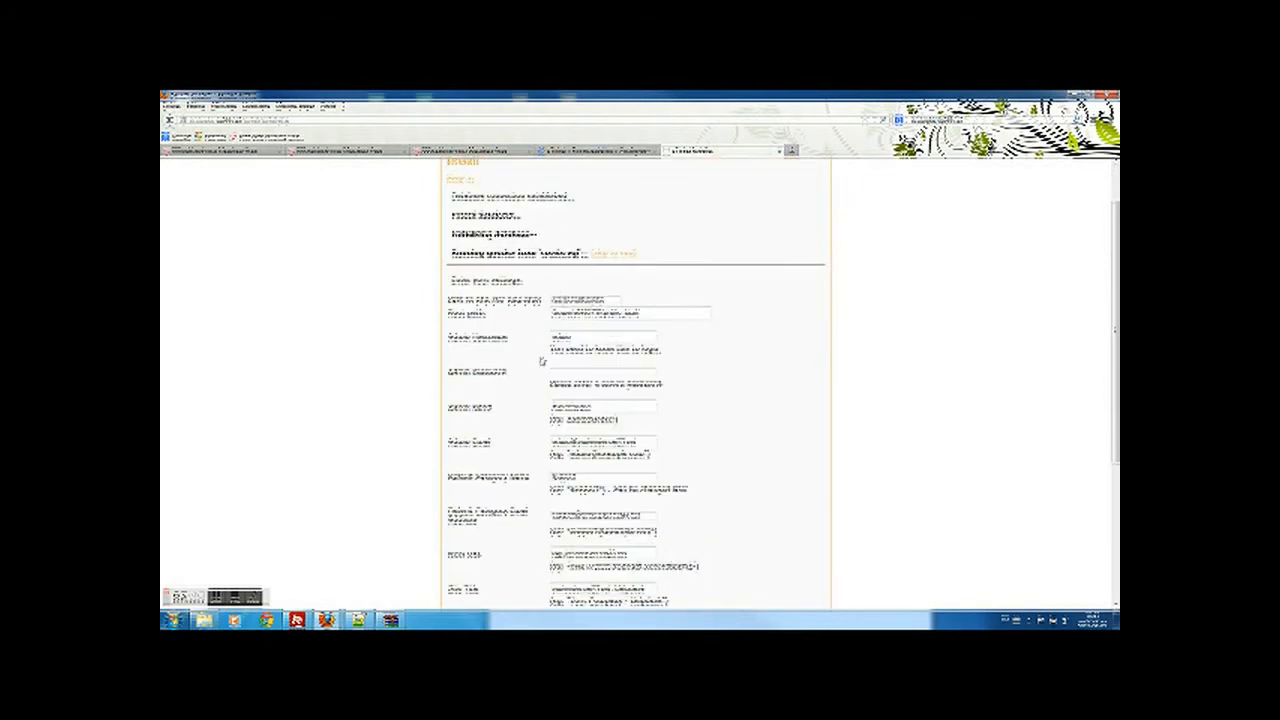
{"action": "scroll", "coordinate": [570, 366], "scroll_direction": "down", "scroll_amount": 1}
- Enter the admin password in the settings form, then go back to the 000webhost panel
{"action": "left_click", "coordinate": [573, 318]}
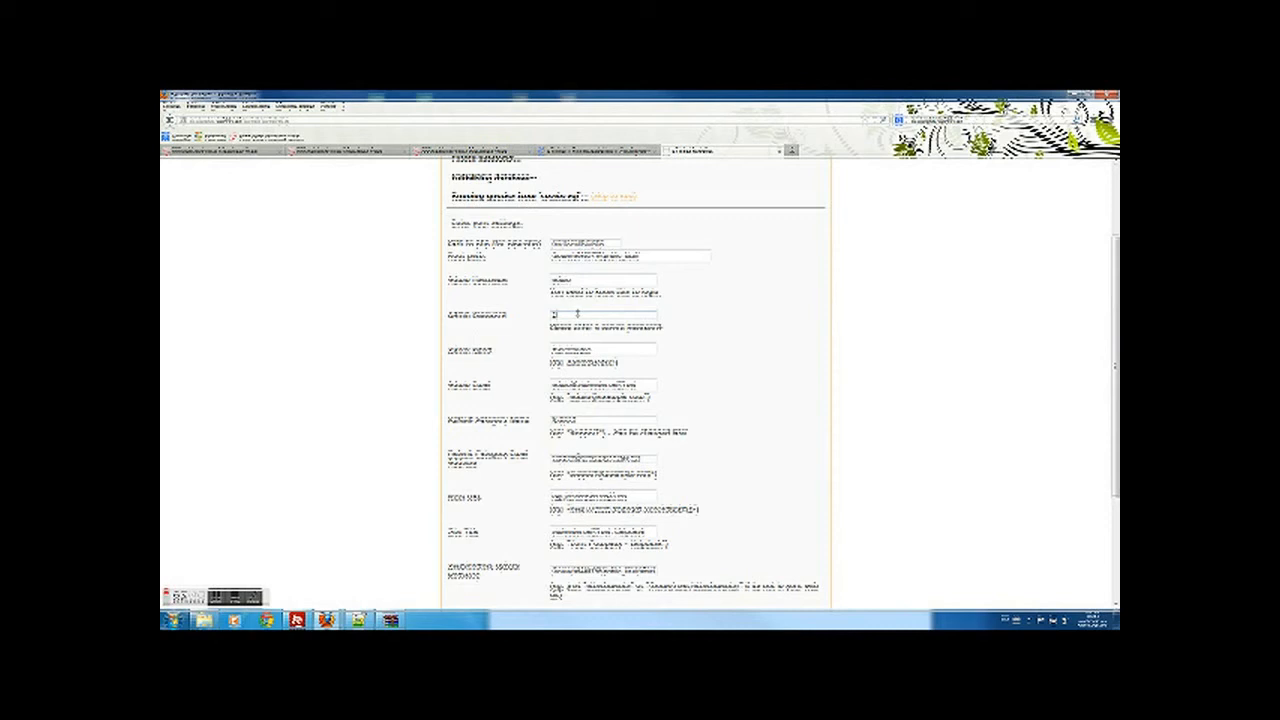
{"action": "type", "text": "1234"}
{"action": "scroll", "coordinate": [657, 312], "scroll_direction": "down", "scroll_amount": 1}
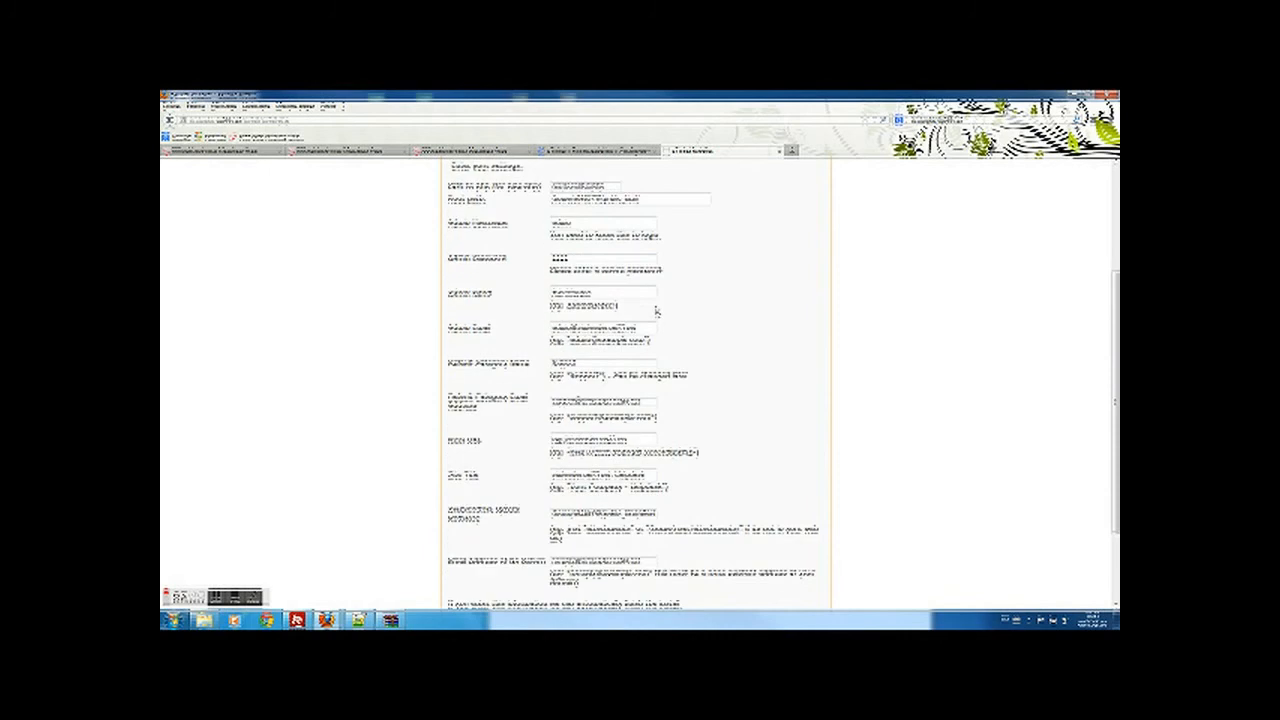
{"action": "scroll", "coordinate": [656, 311], "scroll_direction": "down", "scroll_amount": 1}
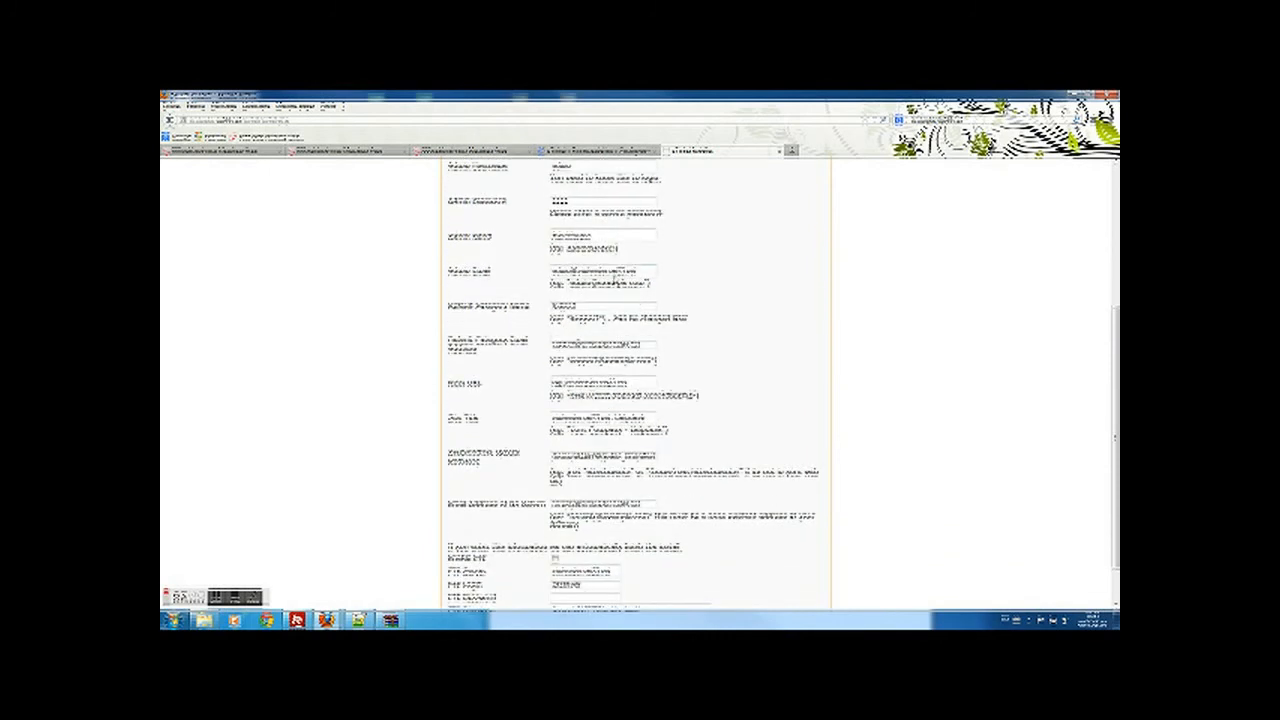
{"action": "left_click", "coordinate": [385, 151]}
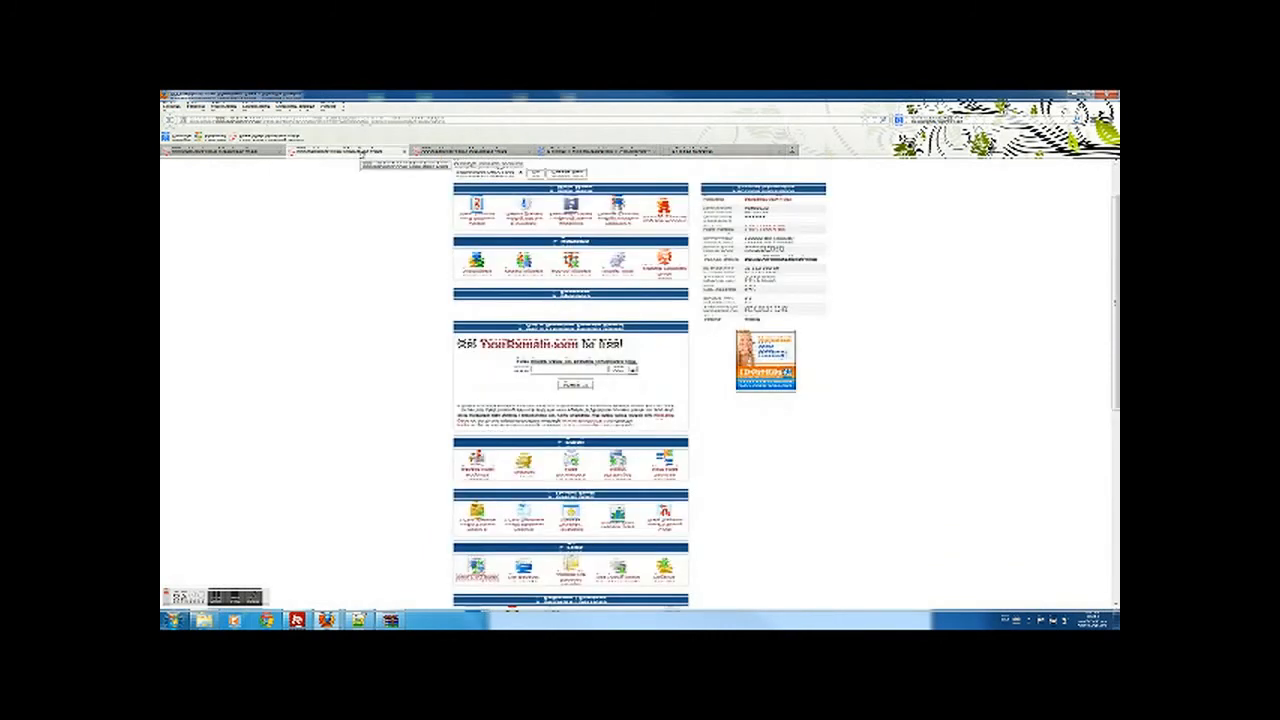
- Copy the account email address and check the FTP login details before returning to the installer
{"action": "left_click", "coordinate": [482, 458]}
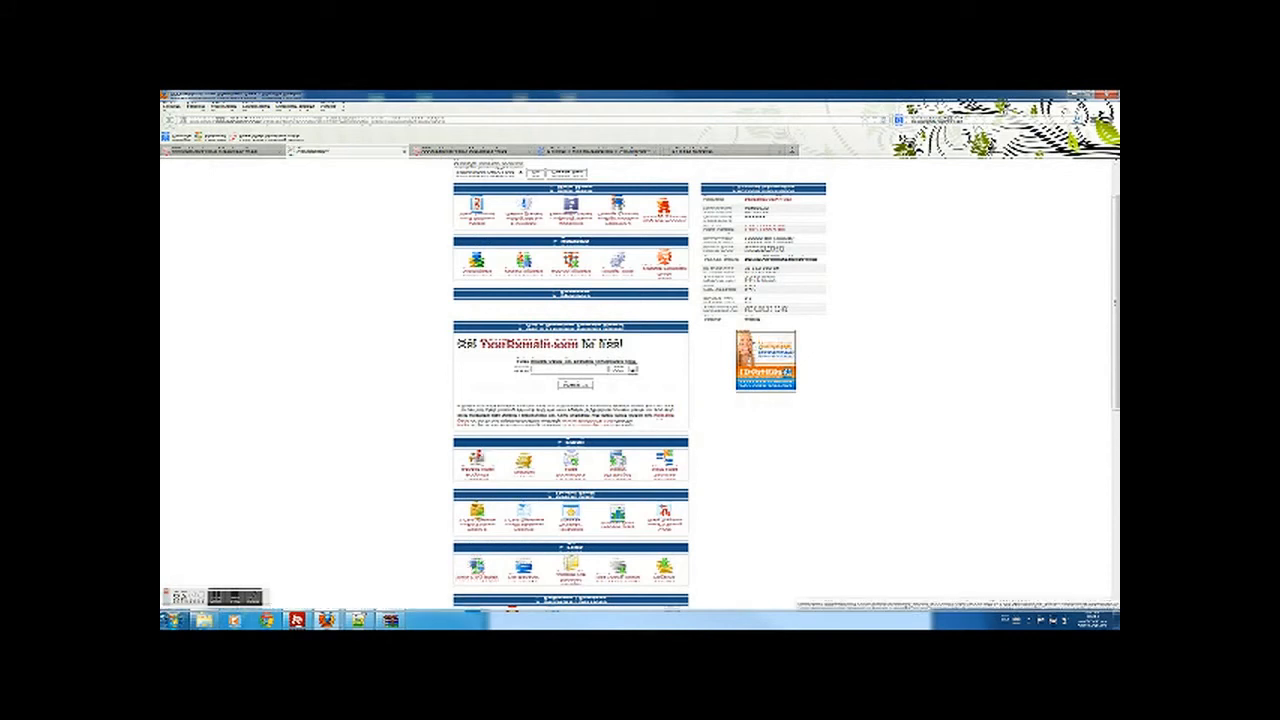
{"action": "left_click_drag", "start_coordinate": [463, 449], "coordinate": [546, 456]}
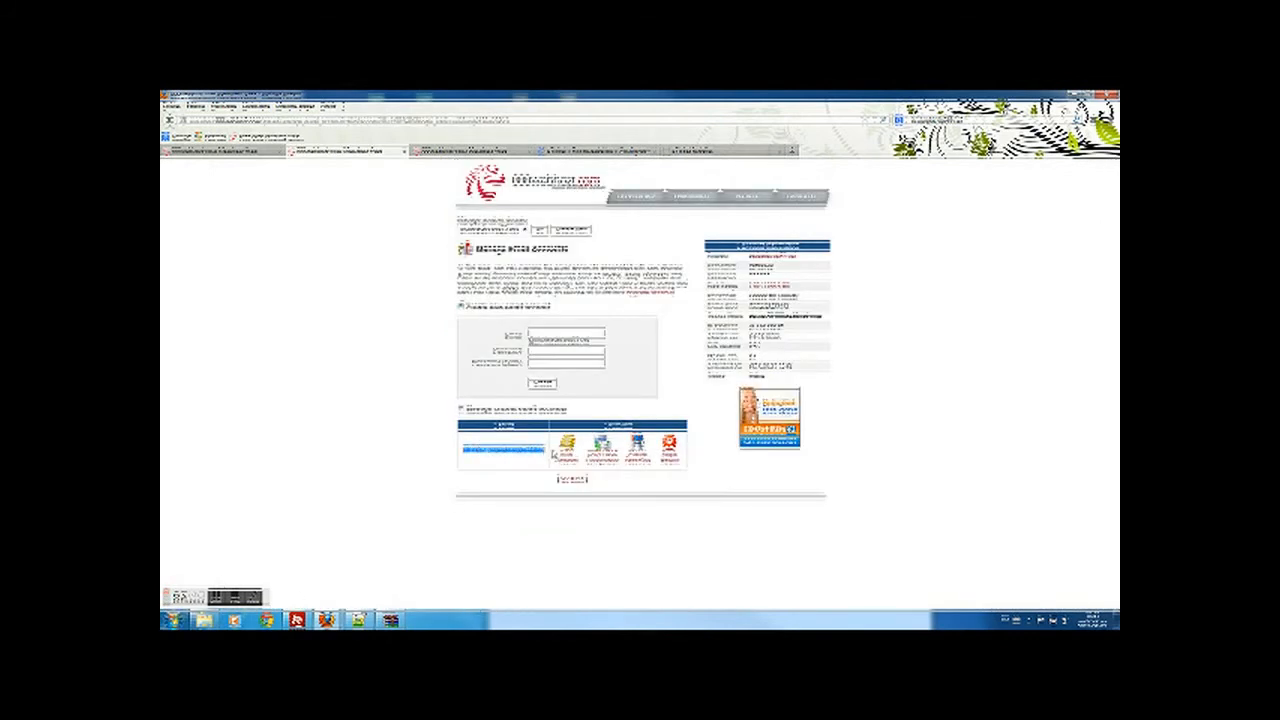
{"action": "left_click", "coordinate": [526, 154]}
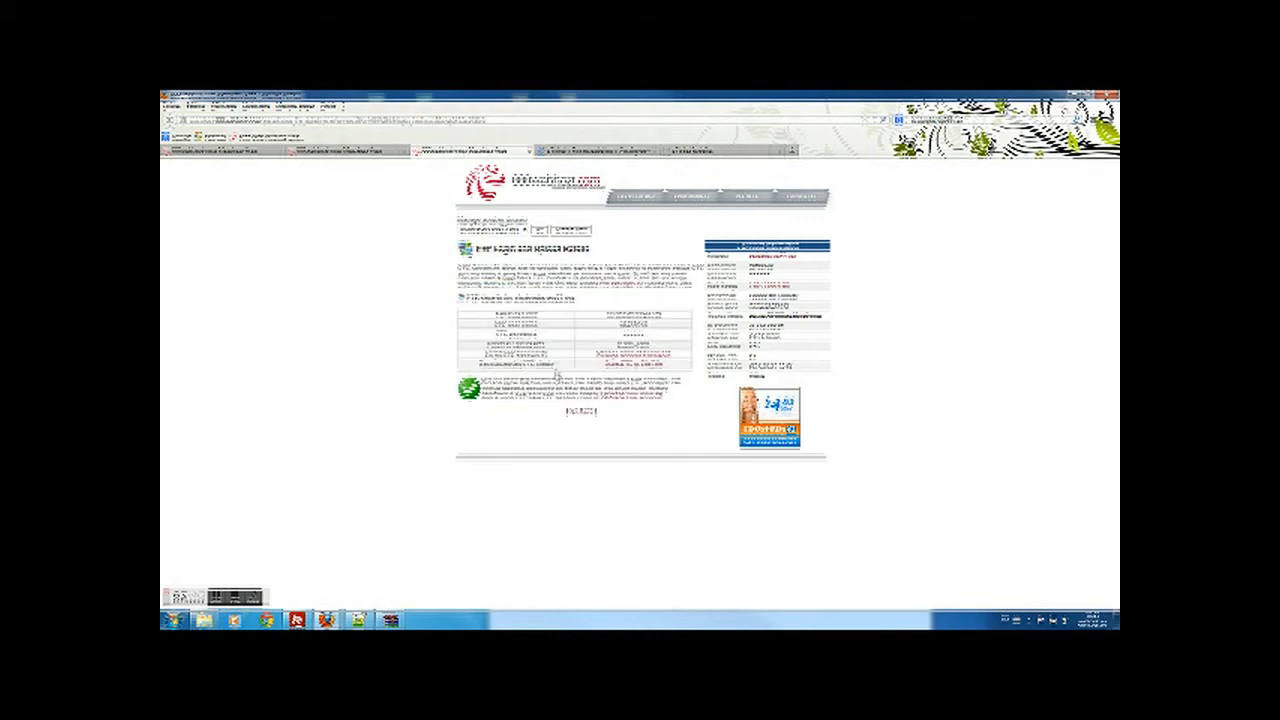
{"action": "left_click", "coordinate": [684, 151]}
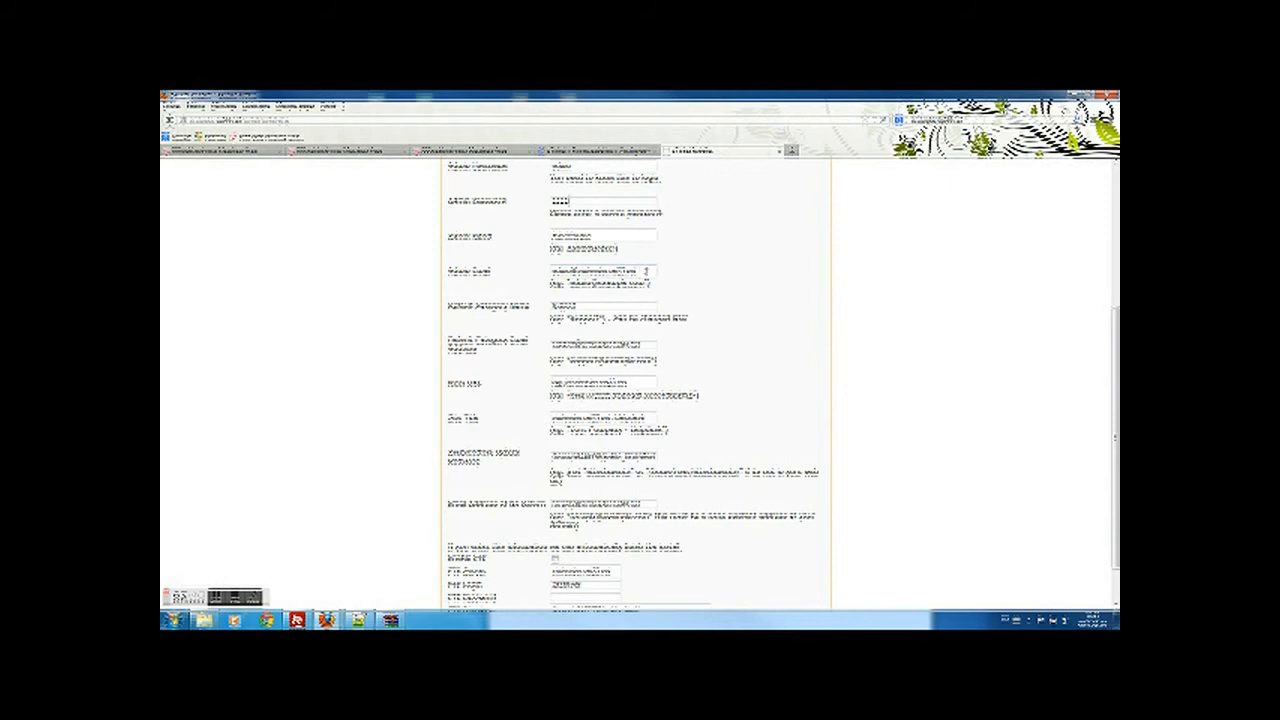
- Replace the admin email with the copied address, leaving the category path unchanged
{"action": "left_click_drag", "start_coordinate": [647, 270], "coordinate": [528, 272]}
{"action": "key", "text": "ctrl+v"}
{"action": "left_click_drag", "start_coordinate": [651, 345], "coordinate": [536, 343]}
{"action": "left_click", "coordinate": [710, 382]}
- Enable FTP with its password and submit Update Settings to run the installation
{"action": "scroll", "coordinate": [661, 388], "scroll_direction": "down", "scroll_amount": 2}
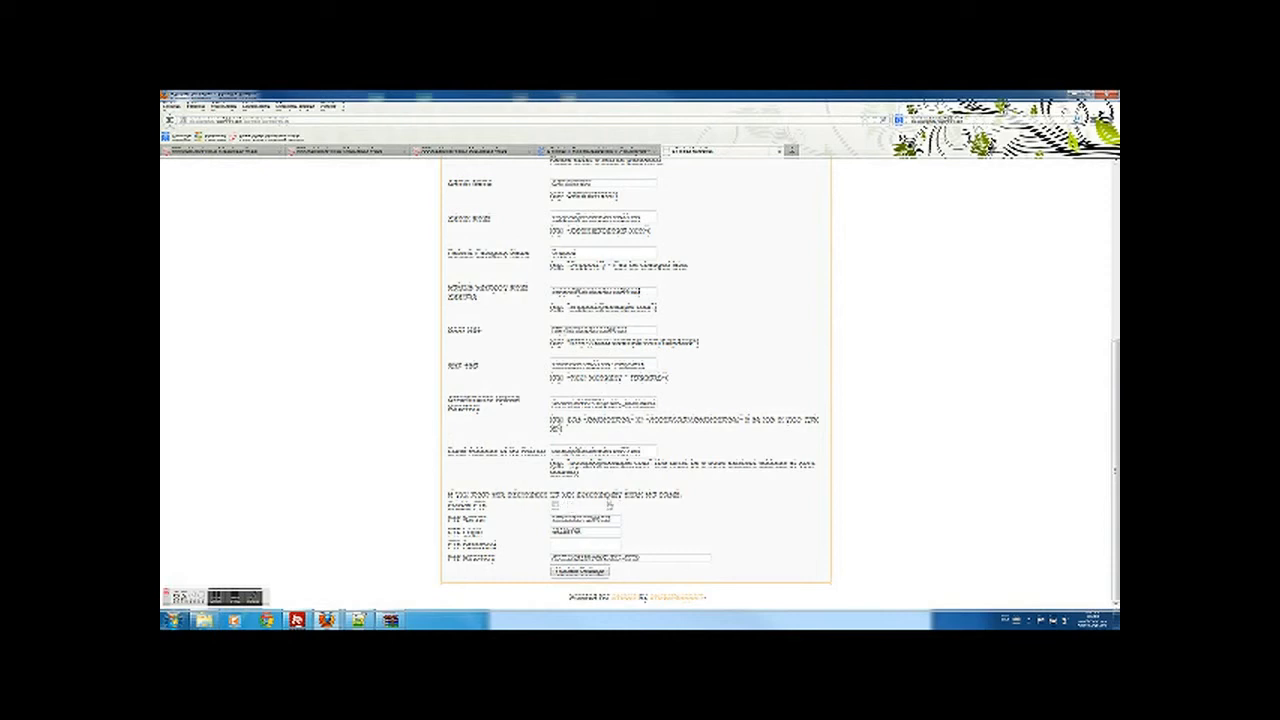
{"action": "left_click", "coordinate": [555, 506]}
{"action": "left_click", "coordinate": [217, 600]}
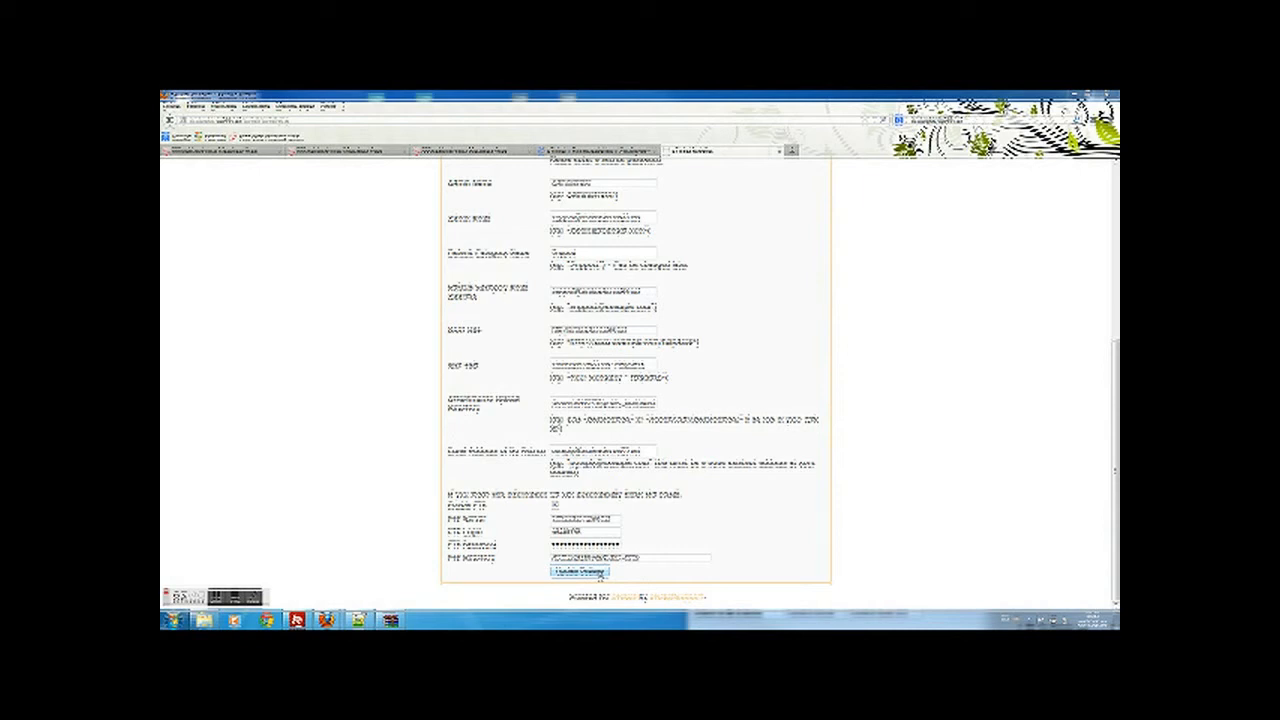
{"action": "left_click", "coordinate": [600, 572]}
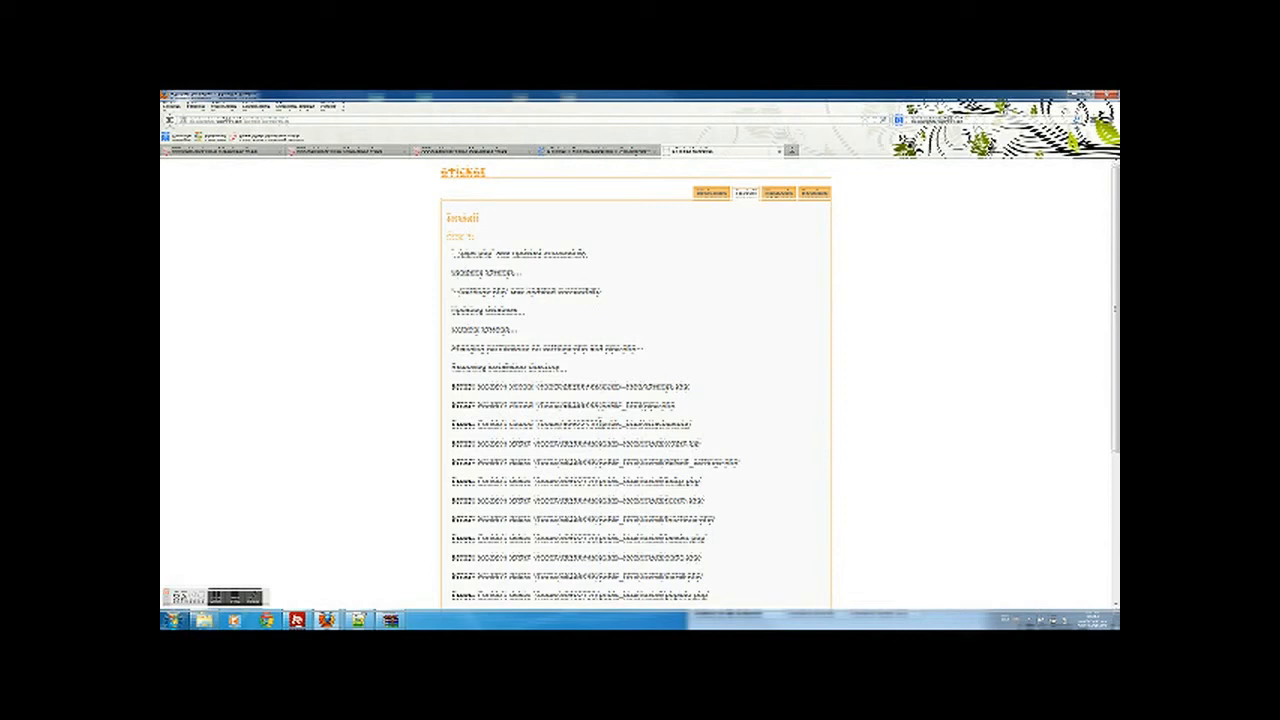
- Scroll through the installation log to review the actions performed
{"action": "scroll", "coordinate": [600, 424], "scroll_direction": "down", "scroll_amount": 5}
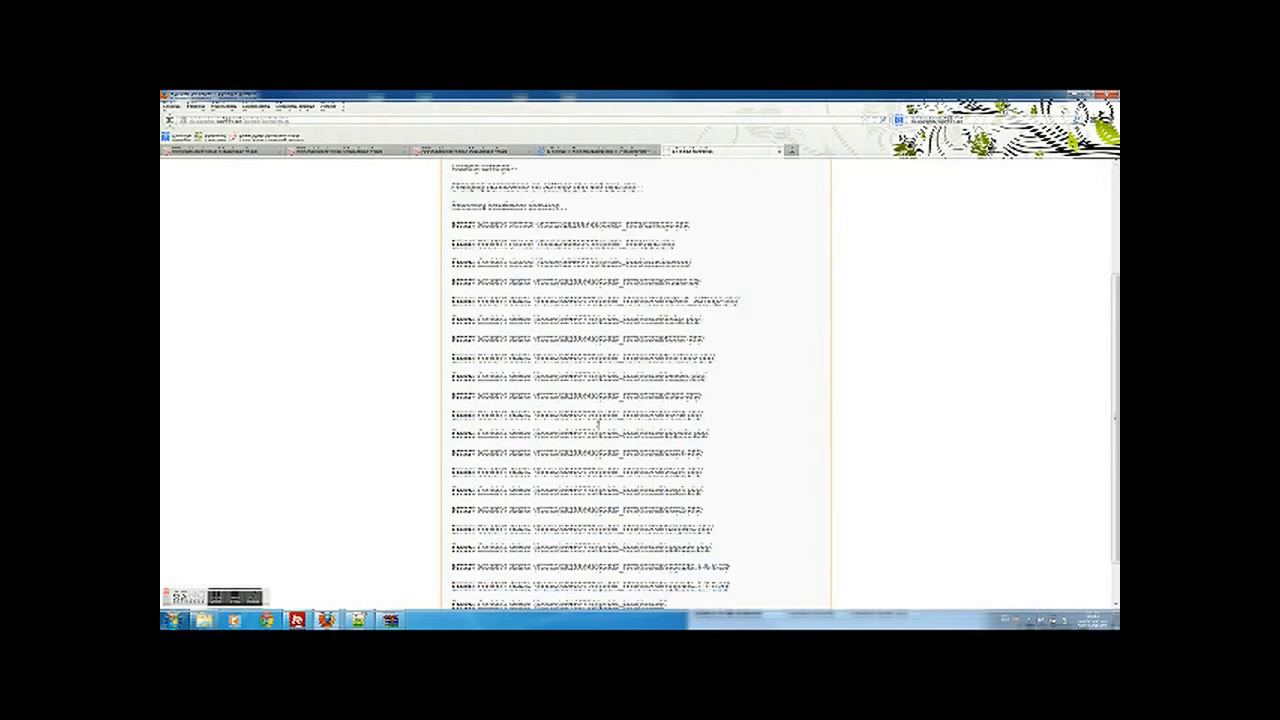
{"action": "scroll", "coordinate": [600, 424], "scroll_direction": "down", "scroll_amount": 1}
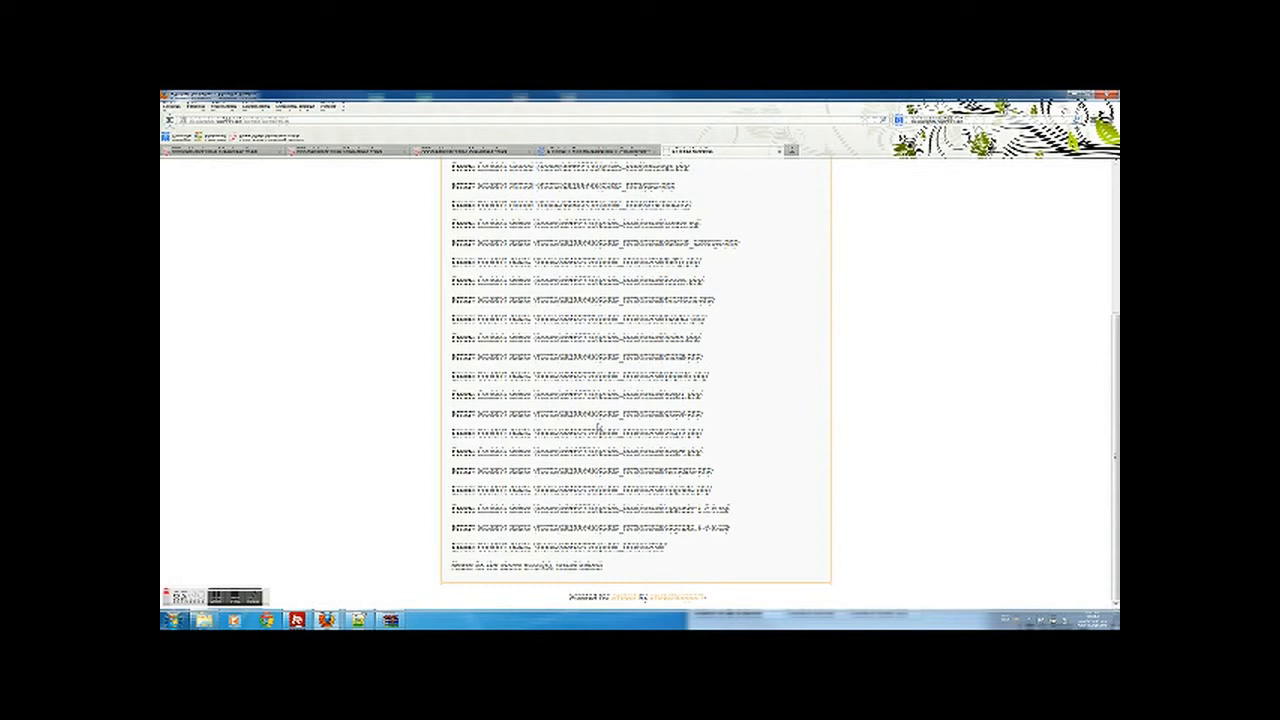
{"action": "scroll", "coordinate": [598, 430], "scroll_direction": "up", "scroll_amount": 2}
{"action": "scroll", "coordinate": [598, 430], "scroll_direction": "down", "scroll_amount": 2}
{"action": "scroll", "coordinate": [598, 430], "scroll_direction": "up", "scroll_amount": 3}
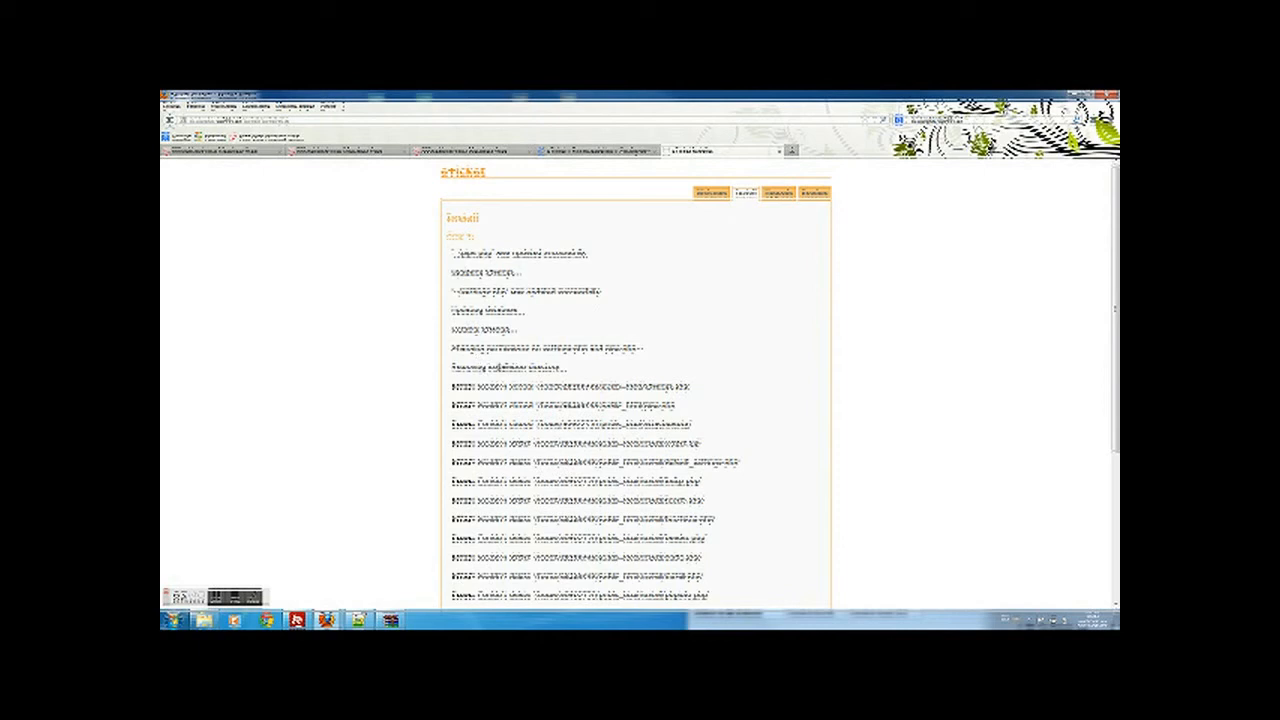
{"action": "scroll", "coordinate": [520, 360], "scroll_direction": "down", "scroll_amount": 4}
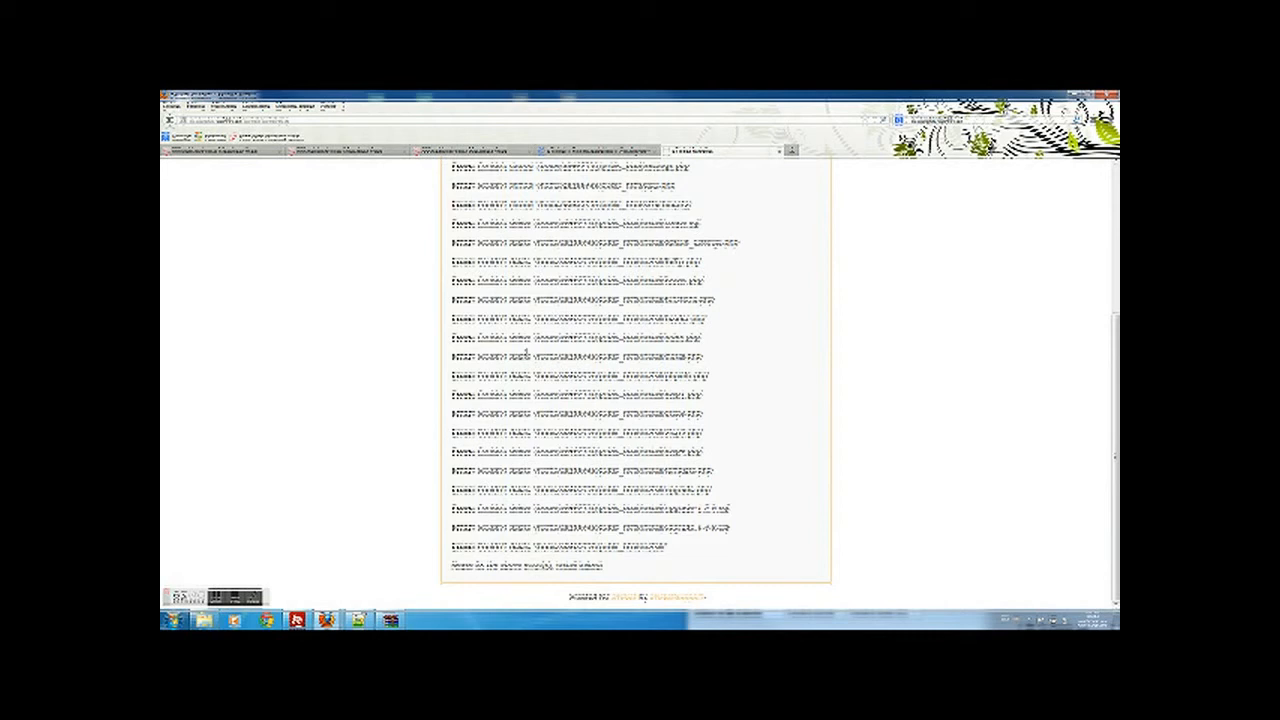
{"action": "scroll", "coordinate": [526, 350], "scroll_direction": "up", "scroll_amount": 4}
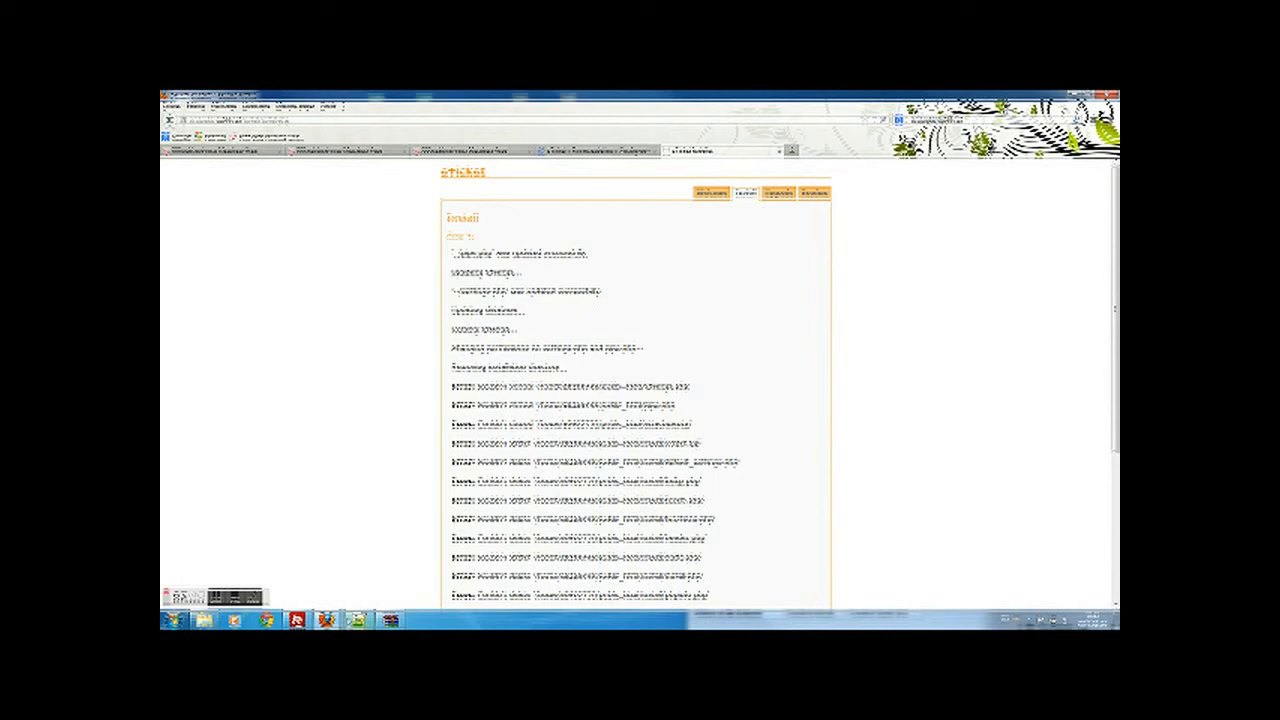
- Load the help desk site by pasting and trimming its address, then select its message
{"action": "mouse_move", "coordinate": [300, 621]}
{"action": "left_click", "coordinate": [250, 119]}
{"action": "key", "text": "ctrl+v"}
{"action": "left_click_drag", "start_coordinate": [241, 119], "coordinate": [293, 120]}
{"action": "key", "text": "Delete"}
{"action": "key", "text": "Return"}
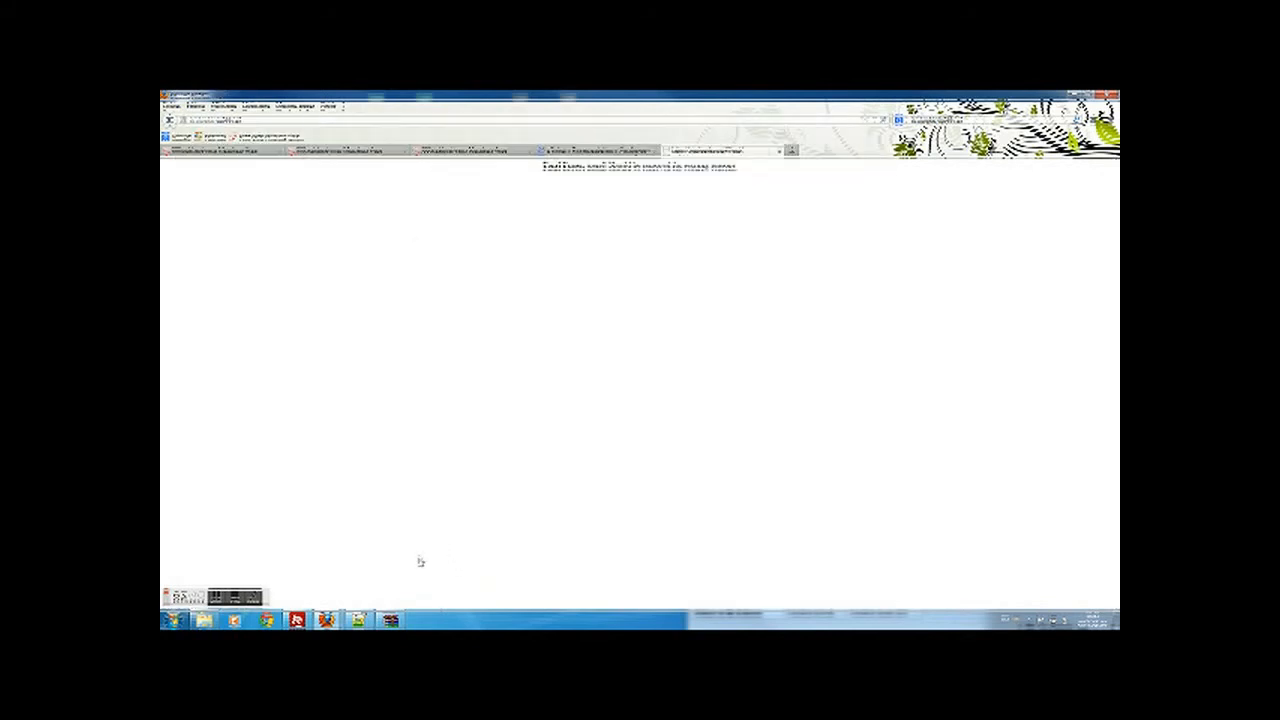
{"action": "left_click_drag", "start_coordinate": [543, 166], "coordinate": [745, 173]}
- Delete the leftover item from the remote site folder in FileZilla, confirming with Yes
{"action": "left_click", "coordinate": [737, 204]}
{"action": "left_click", "coordinate": [297, 620]}
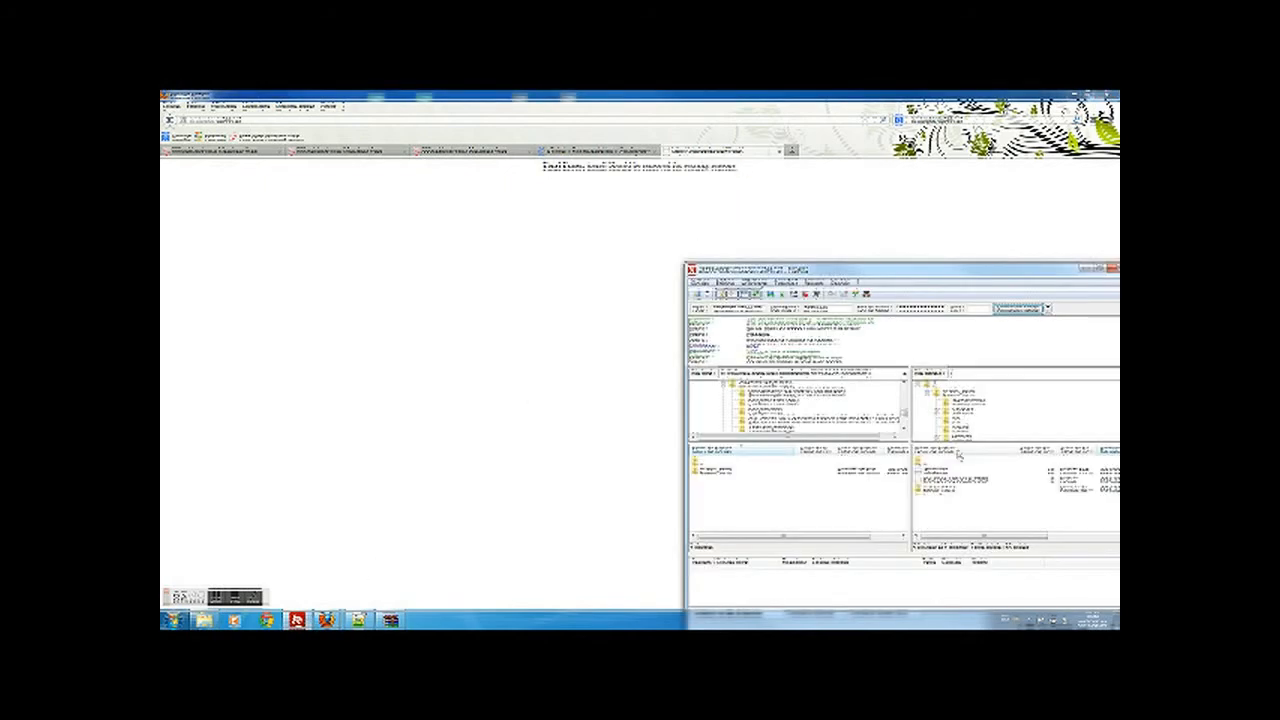
{"action": "left_click", "coordinate": [931, 490]}
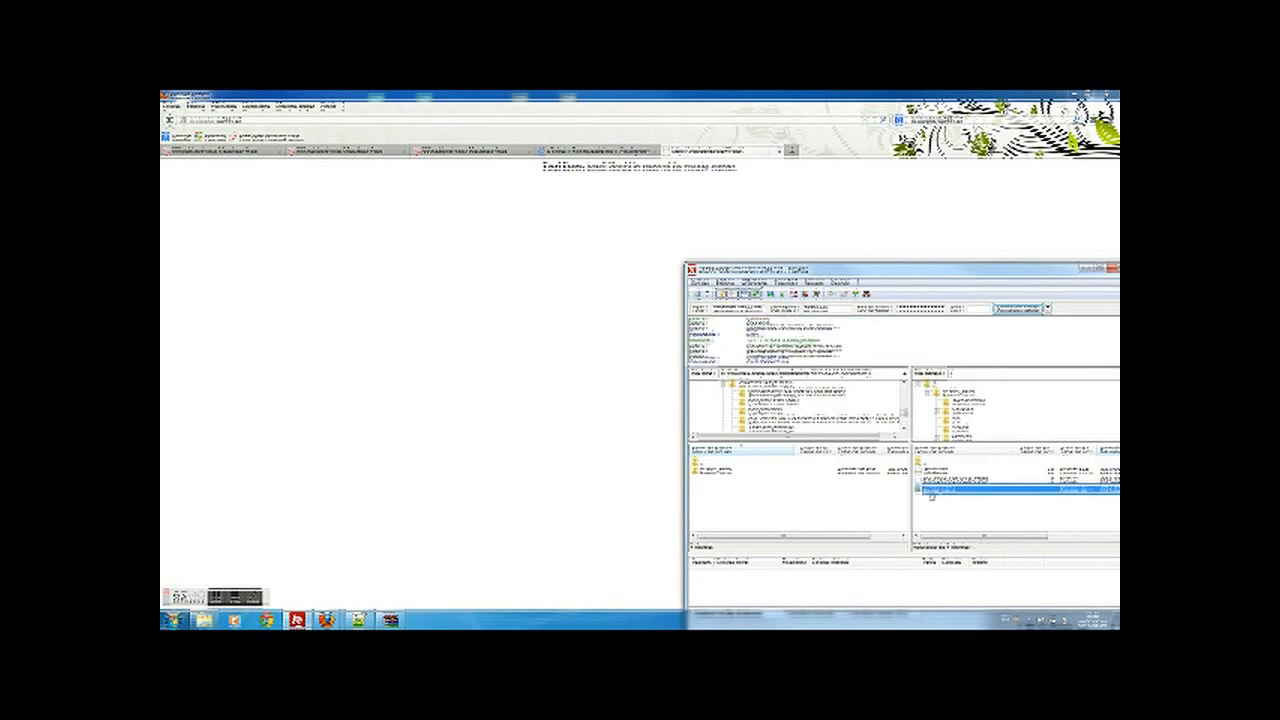
{"action": "scroll", "coordinate": [936, 477], "scroll_direction": "down", "scroll_amount": 5}
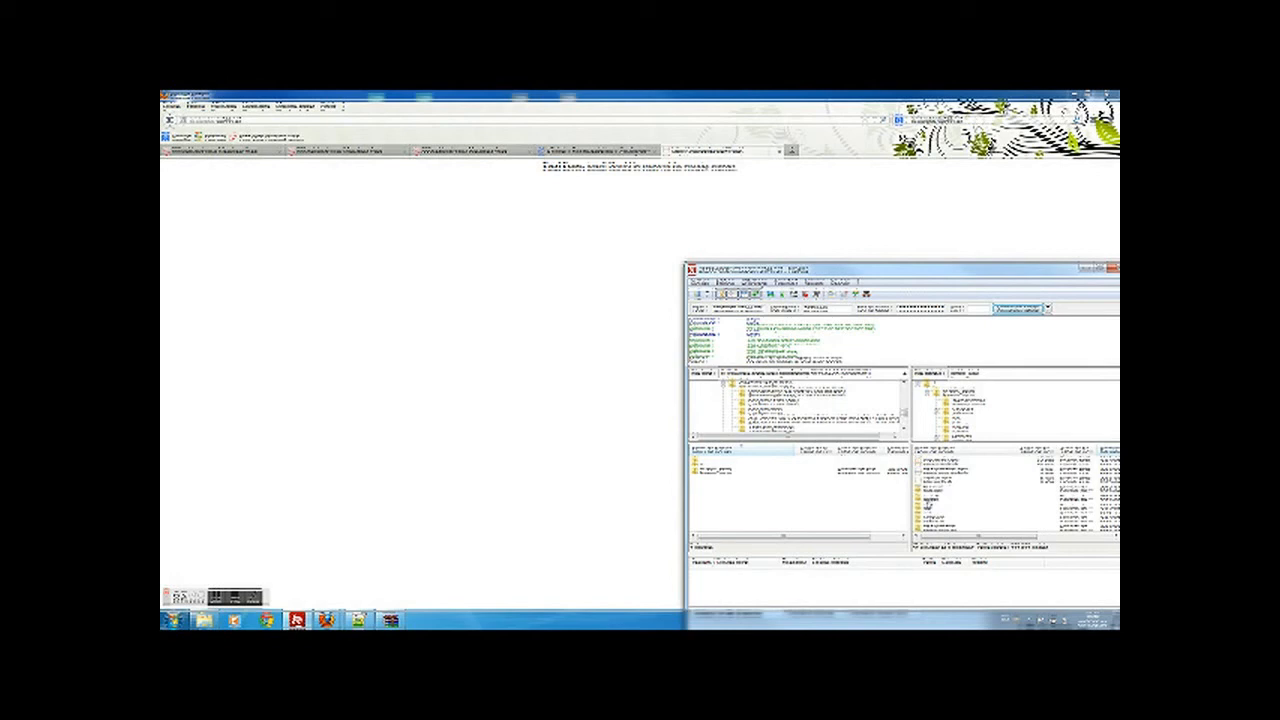
{"action": "right_click", "coordinate": [930, 468]}
{"action": "left_click", "coordinate": [954, 468]}
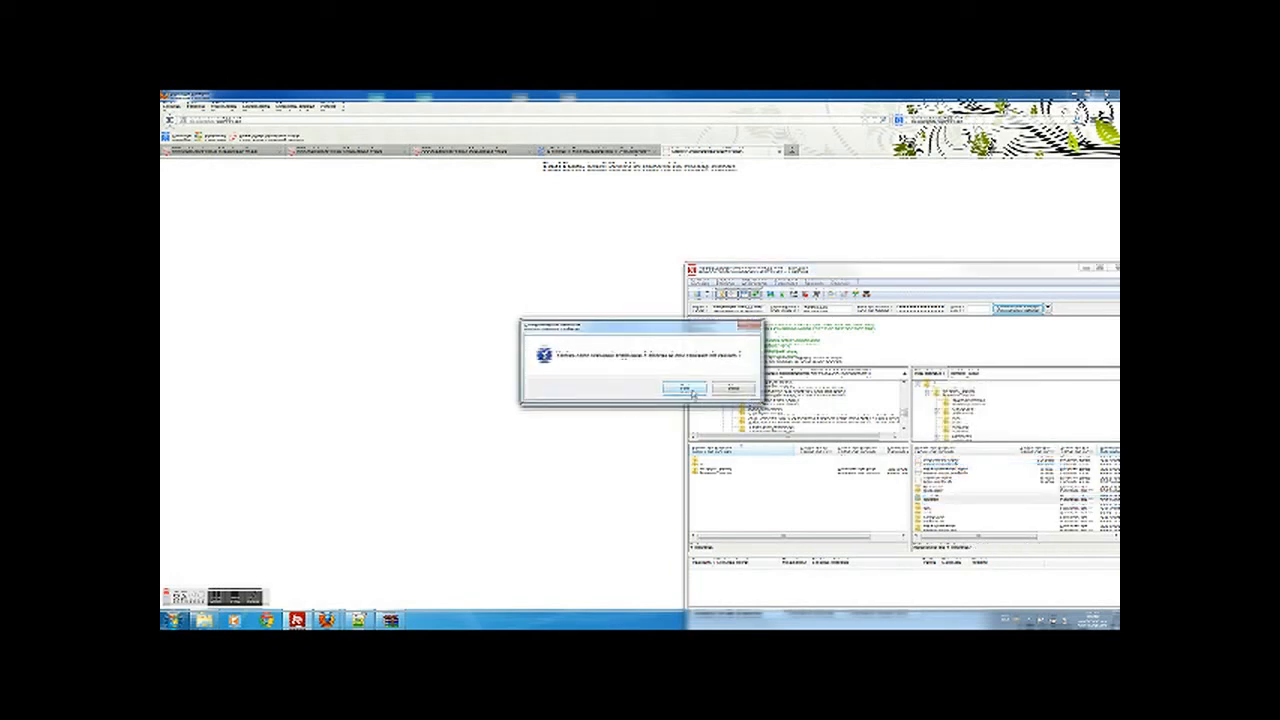
{"action": "left_click", "coordinate": [685, 389]}
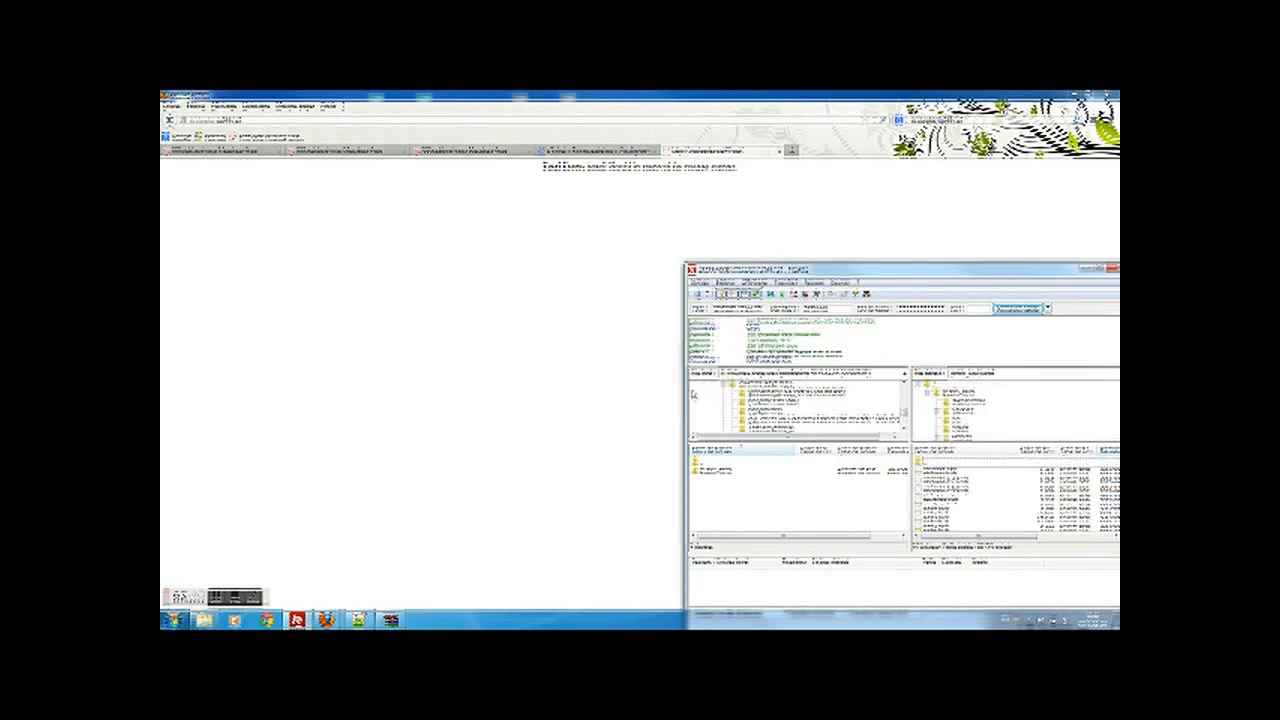
- Reload the help desk site to show its Open Ticket page
{"action": "left_click", "coordinate": [609, 252]}
{"action": "left_click", "coordinate": [421, 120]}
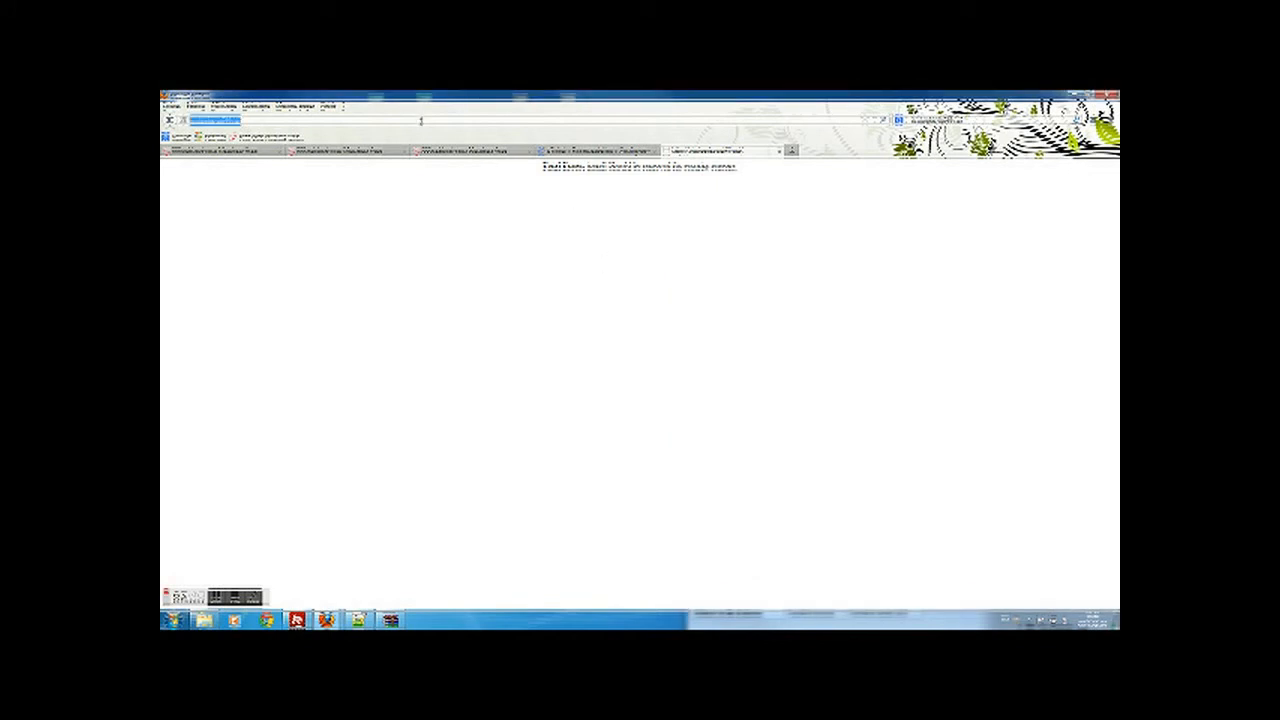
{"action": "key", "text": "Return"}
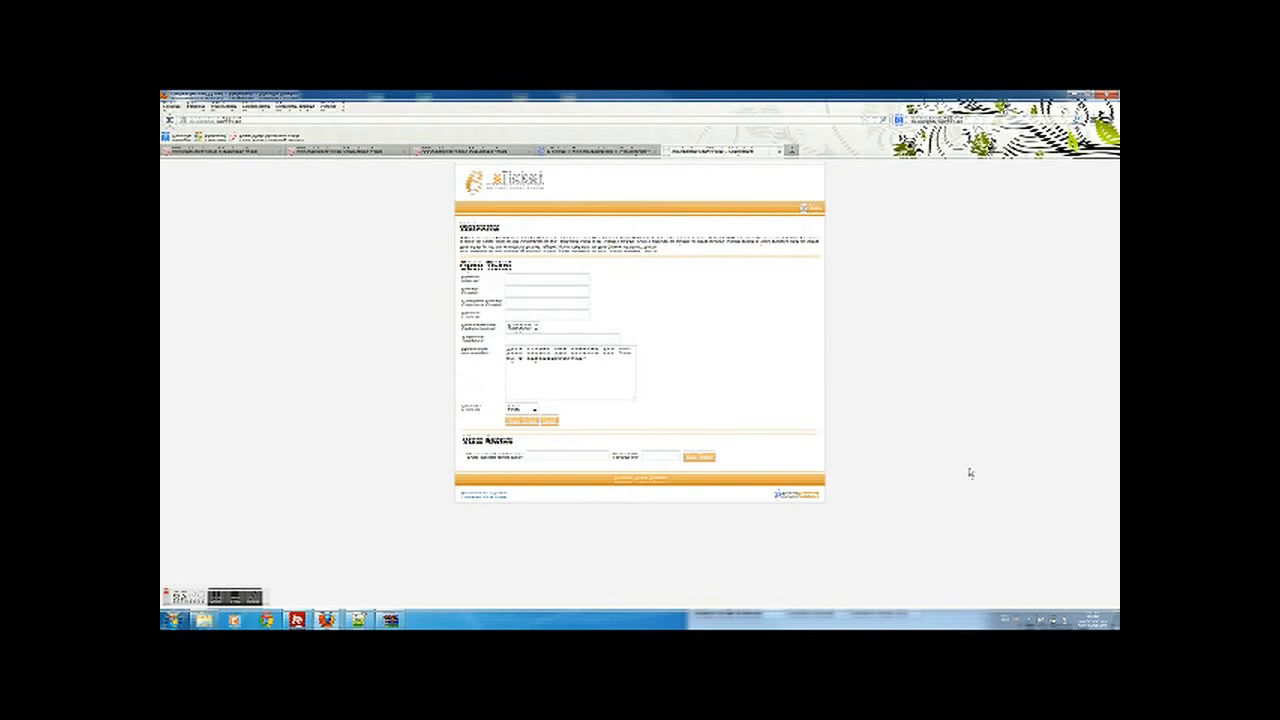
- Append 'admin' to the site address to reach the admin login page
{"action": "left_click", "coordinate": [301, 119]}
{"action": "left_click", "coordinate": [301, 119]}
{"action": "type", "text": "ad"}
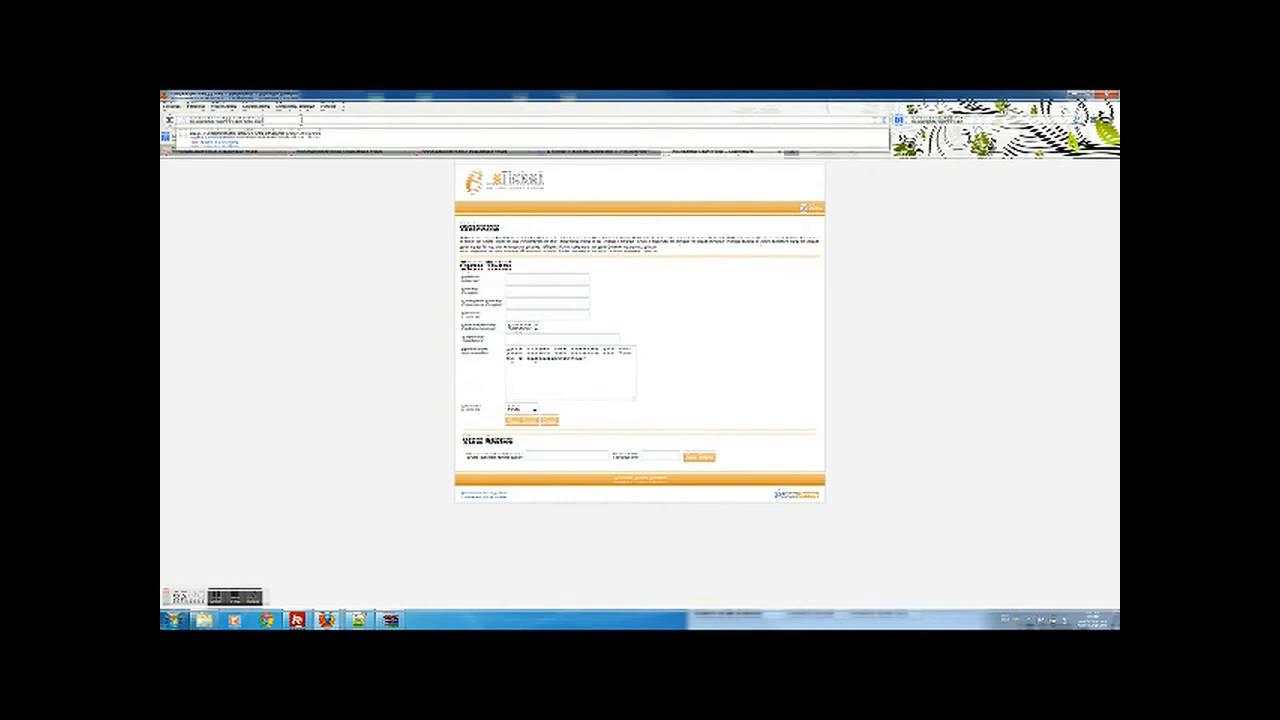
{"action": "type", "text": "n"}
{"action": "key", "text": "BackSpace"}
{"action": "type", "text": "m"}
{"action": "key", "text": "Return"}
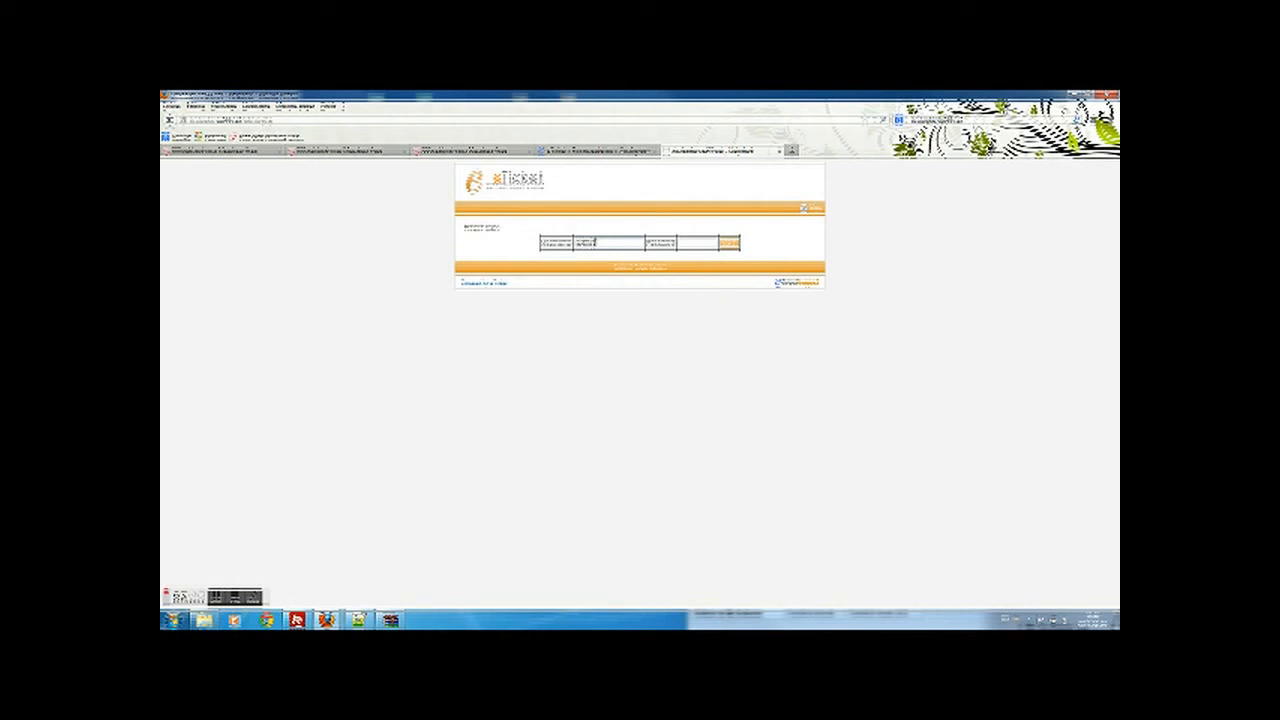
- Log in to the eTicket admin panel with the admin password and open its settings page
{"action": "type", "text": "••"}
{"action": "left_click", "coordinate": [731, 243]}
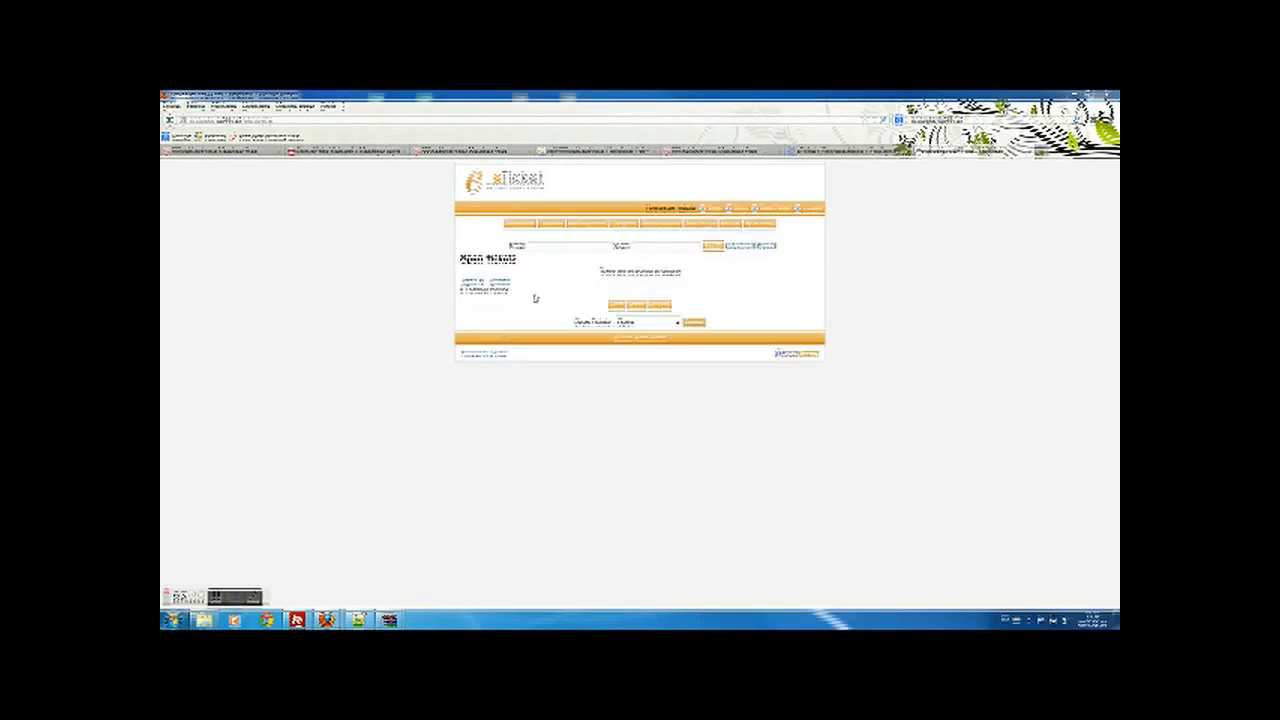
{"action": "left_click", "coordinate": [522, 224]}
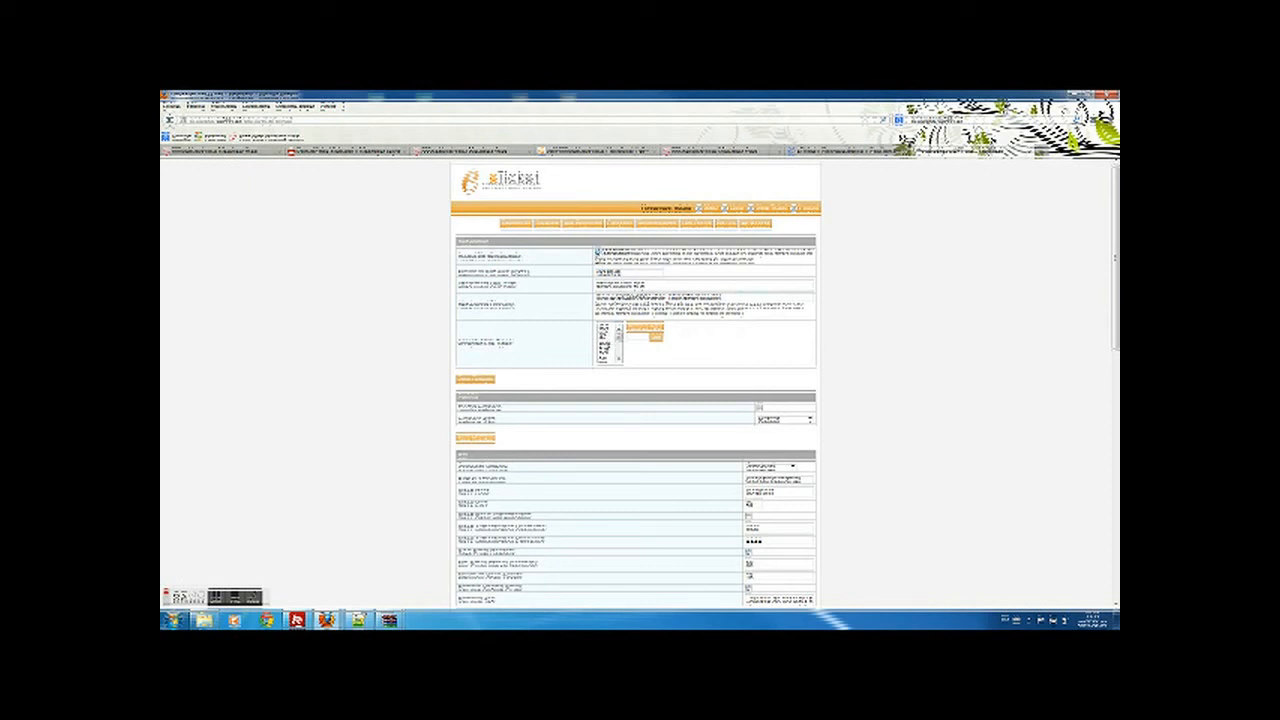
- Delete the first three unwanted entries from the settings list box, confirming each removal
{"action": "left_click_drag", "start_coordinate": [619, 337], "coordinate": [618, 342]}
{"action": "left_click", "coordinate": [606, 347]}
{"action": "left_click", "coordinate": [642, 328]}
{"action": "left_click", "coordinate": [628, 340]}
{"action": "left_click_drag", "start_coordinate": [620, 342], "coordinate": [621, 351]}
{"action": "left_click", "coordinate": [605, 336]}
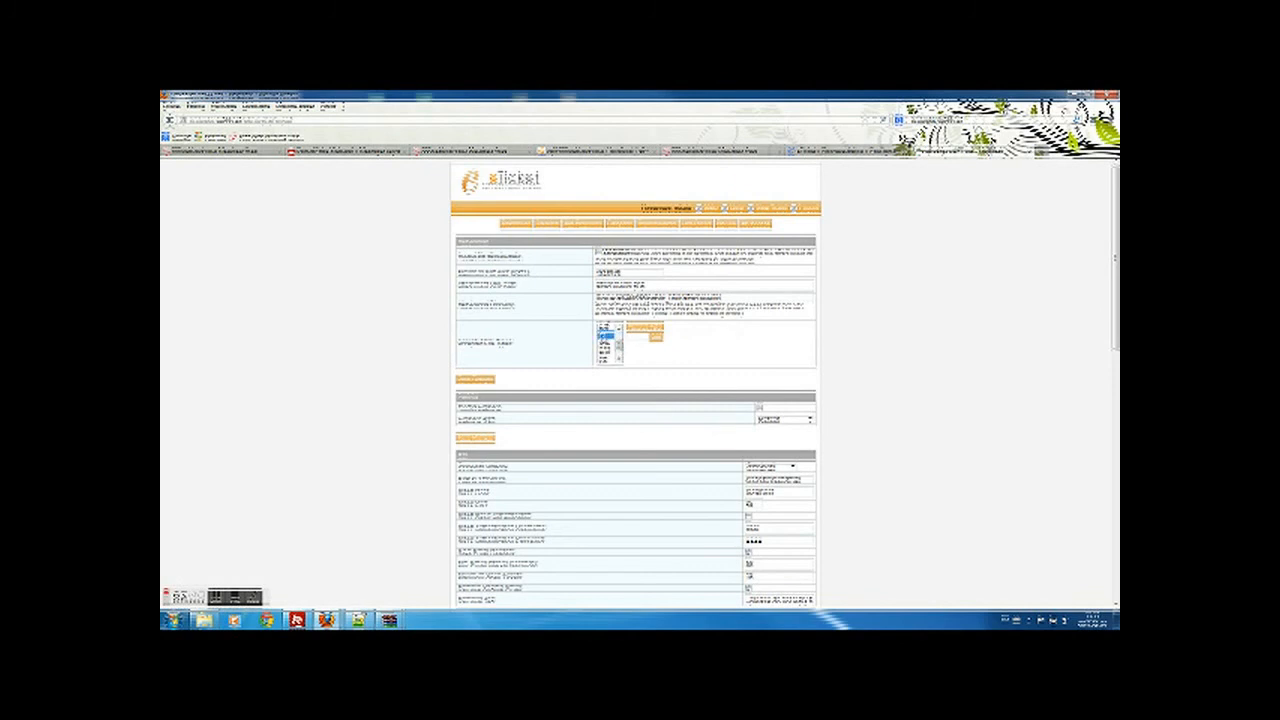
{"action": "left_click", "coordinate": [641, 330]}
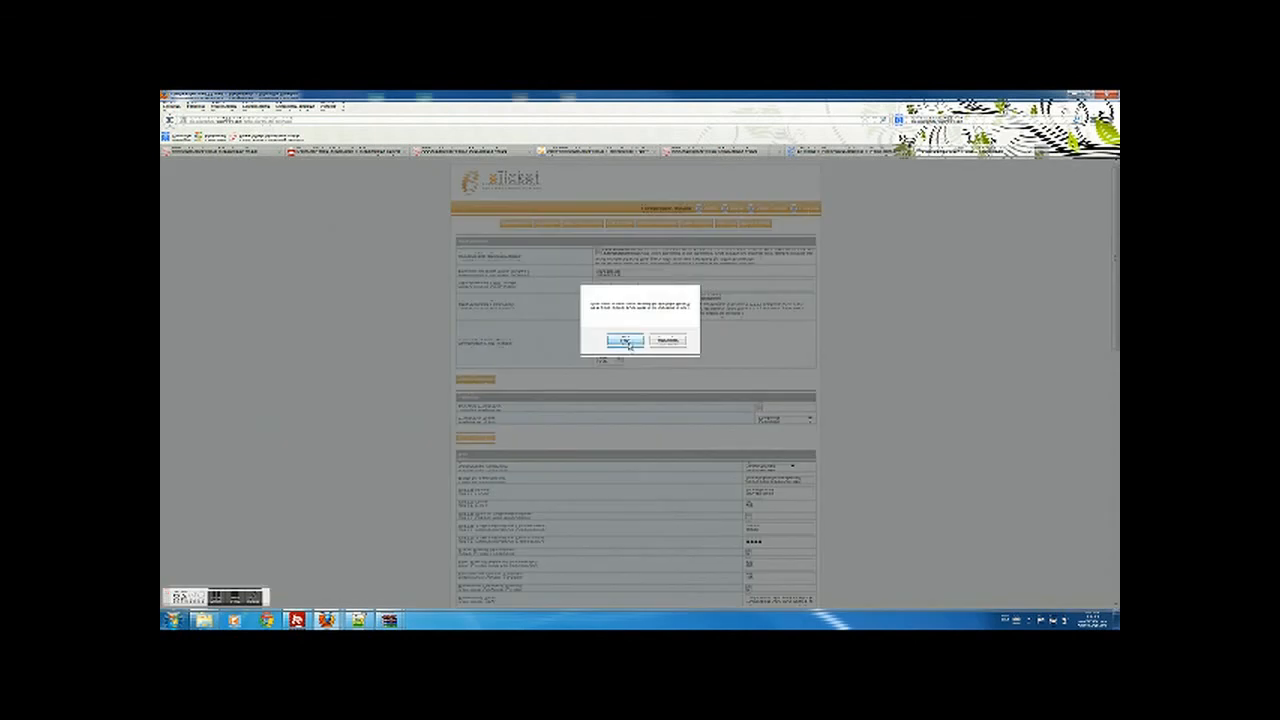
{"action": "left_click", "coordinate": [625, 341]}
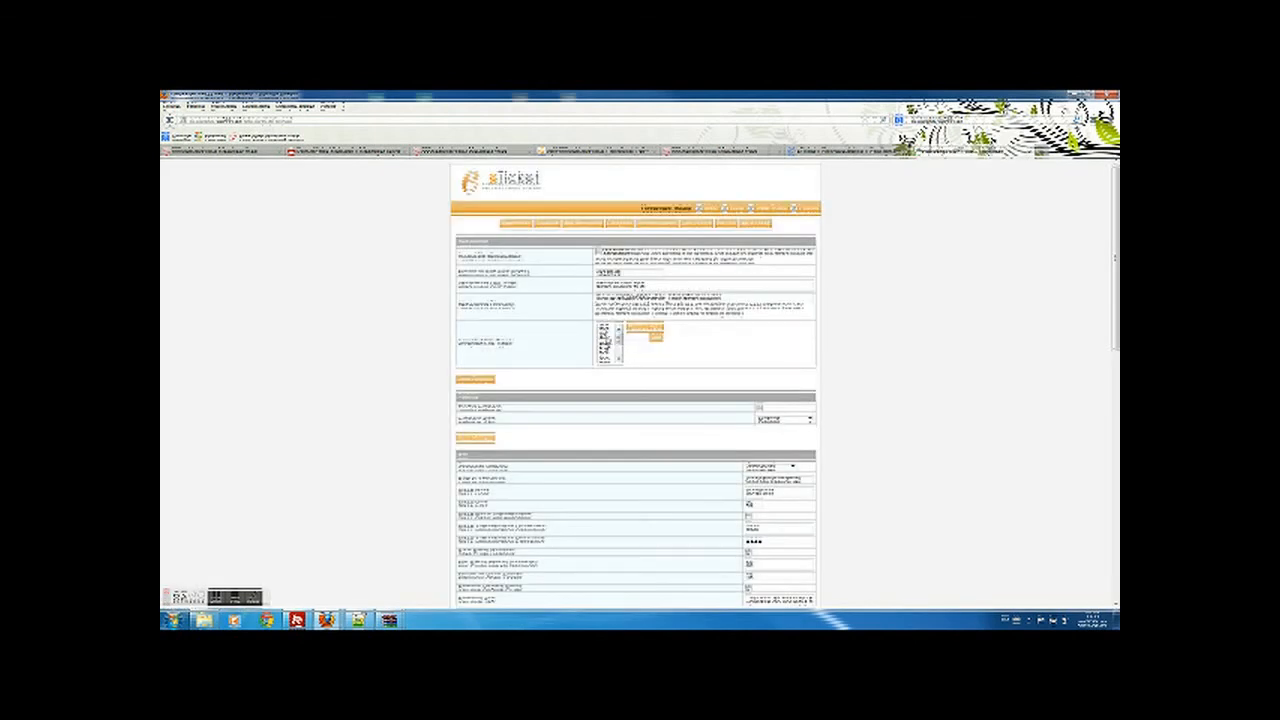
{"action": "left_click_drag", "start_coordinate": [618, 340], "coordinate": [619, 346]}
{"action": "left_click", "coordinate": [609, 349]}
{"action": "left_click", "coordinate": [643, 327]}
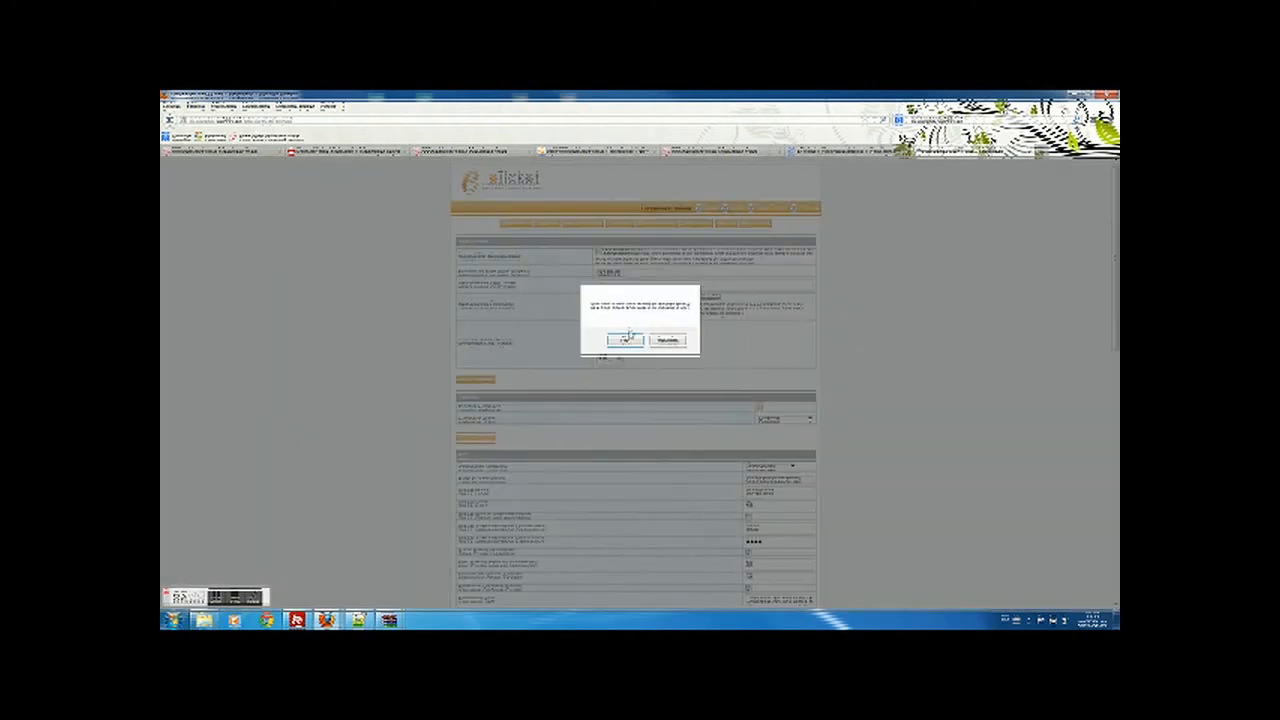
{"action": "left_click", "coordinate": [624, 341]}
- Delete the remaining two entries further down the list, including the bottom one
{"action": "left_click_drag", "start_coordinate": [618, 337], "coordinate": [618, 347]}
{"action": "left_click", "coordinate": [609, 352]}
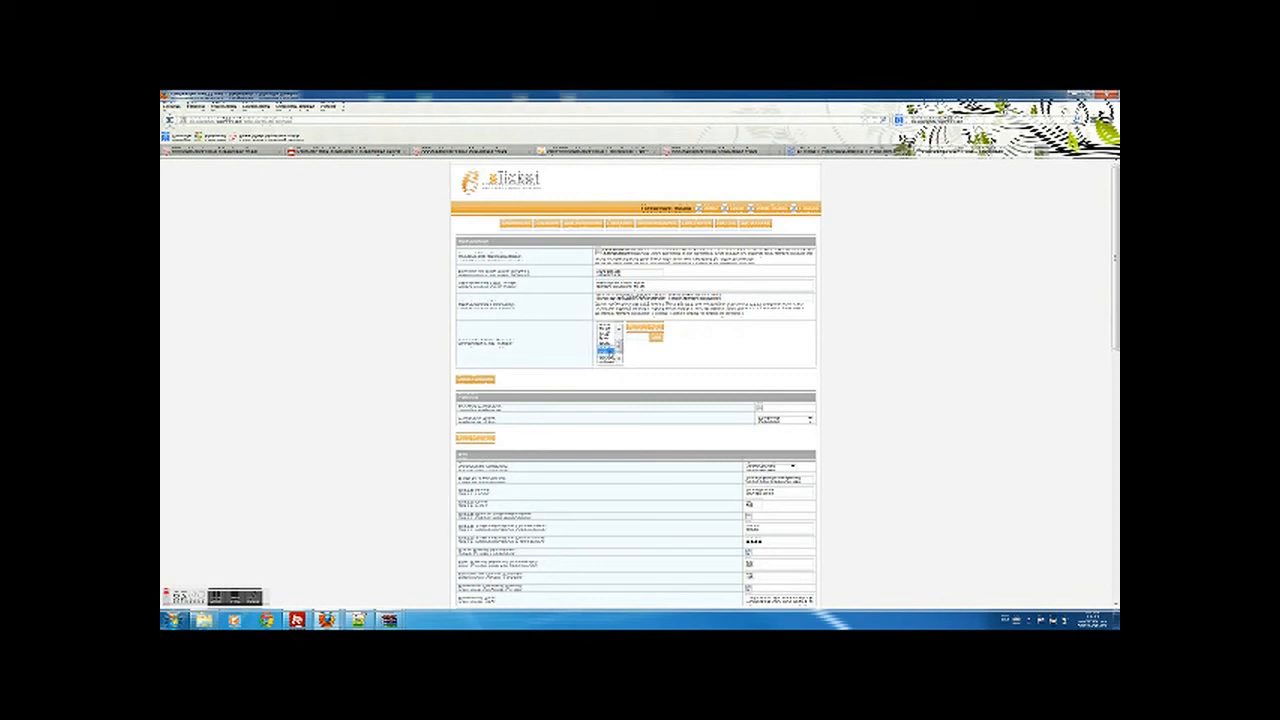
{"action": "left_click", "coordinate": [640, 328]}
{"action": "left_click", "coordinate": [623, 340]}
{"action": "scroll", "coordinate": [619, 358], "scroll_direction": "down", "scroll_amount": 1}
{"action": "left_click", "coordinate": [606, 358]}
{"action": "left_click", "coordinate": [645, 331]}
{"action": "left_click", "coordinate": [625, 340]}
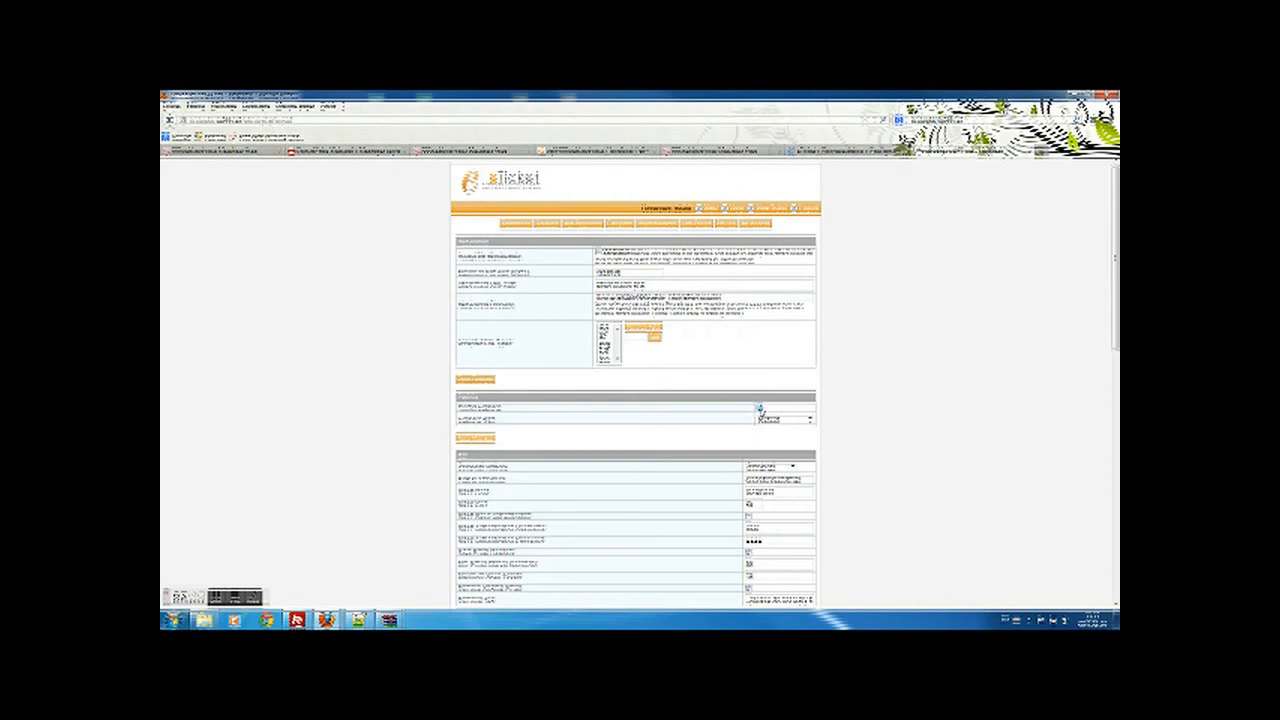
- Pick new values for the second section's dropdown settings and save the admin preferences
{"action": "left_click", "coordinate": [808, 420]}
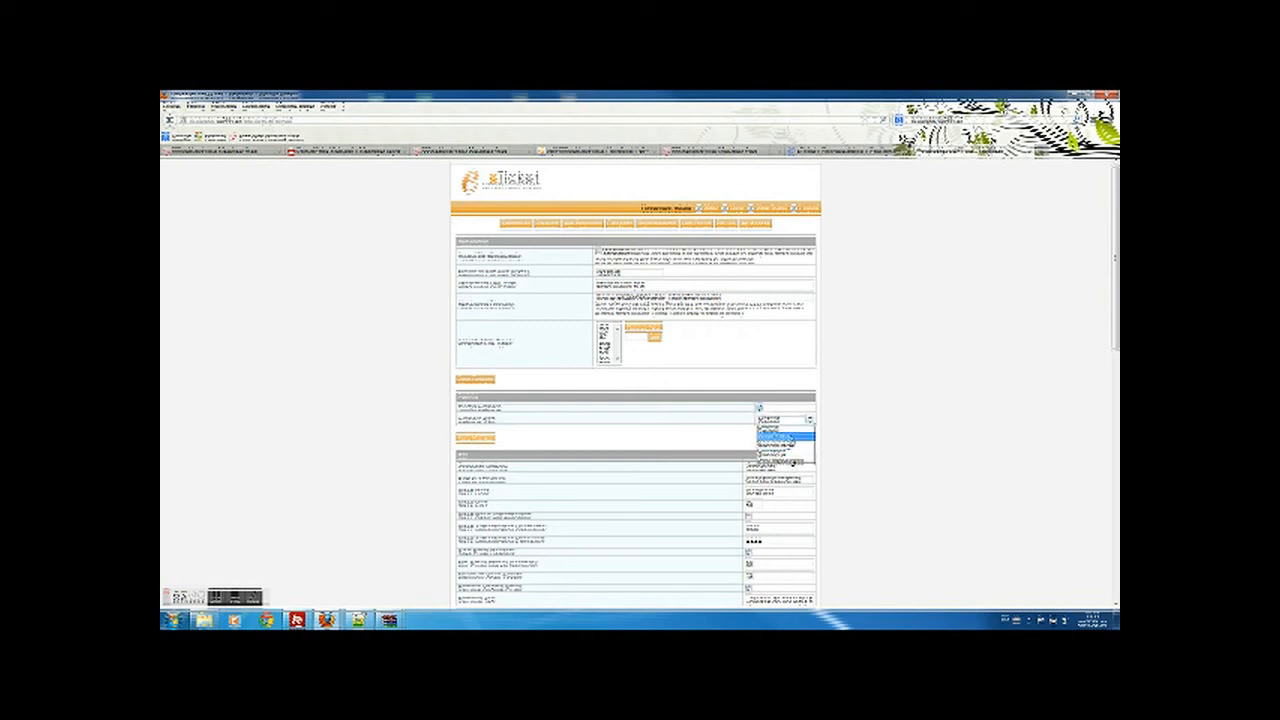
{"action": "left_click", "coordinate": [791, 441]}
{"action": "scroll", "coordinate": [798, 428], "scroll_direction": "down", "scroll_amount": 5}
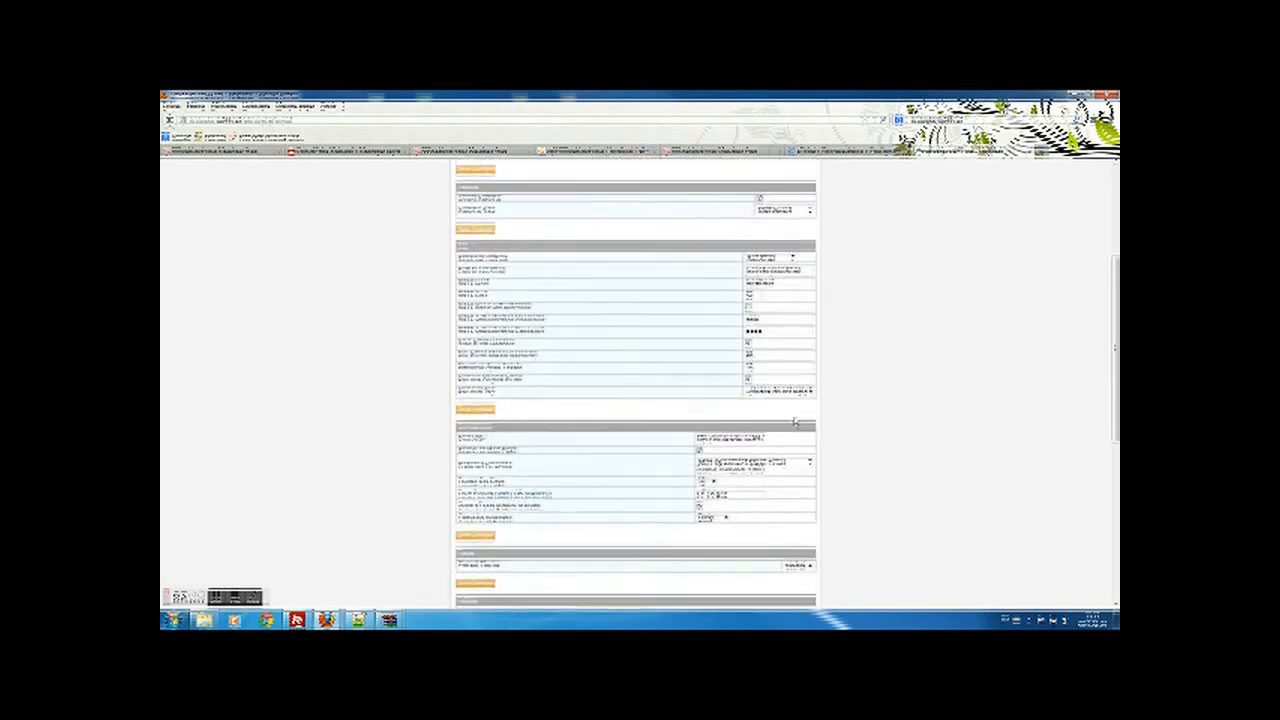
{"action": "left_click", "coordinate": [793, 238]}
{"action": "left_click", "coordinate": [762, 264]}
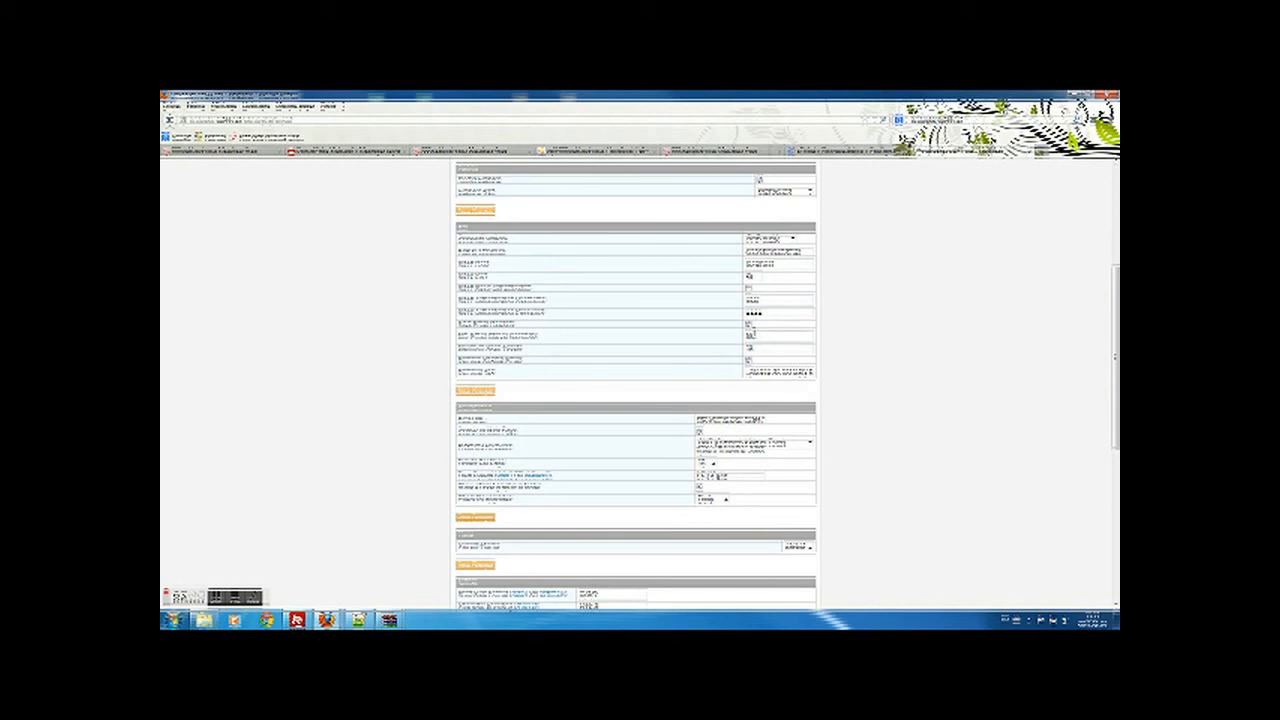
{"action": "left_click", "coordinate": [475, 392]}
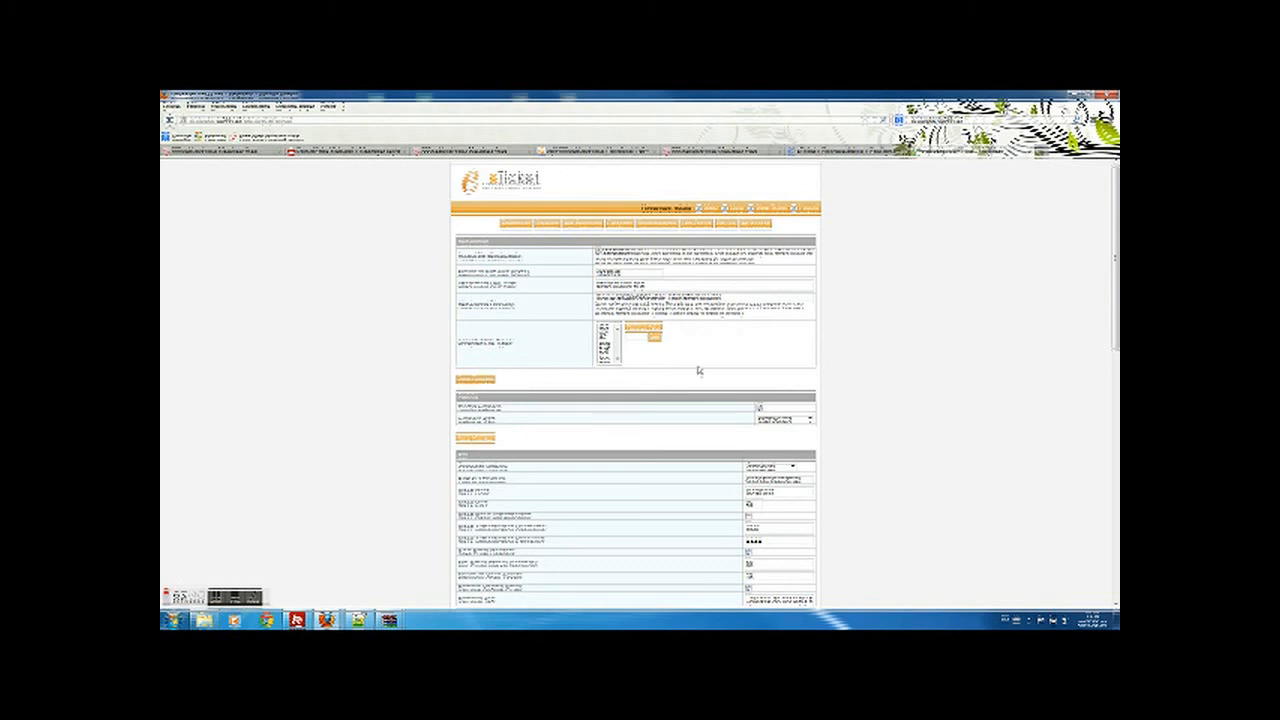
- Choose a different option in a lower settings dropdown, review the page, then bring up the webmail inbox
{"action": "scroll", "coordinate": [804, 423], "scroll_direction": "down", "scroll_amount": 3}
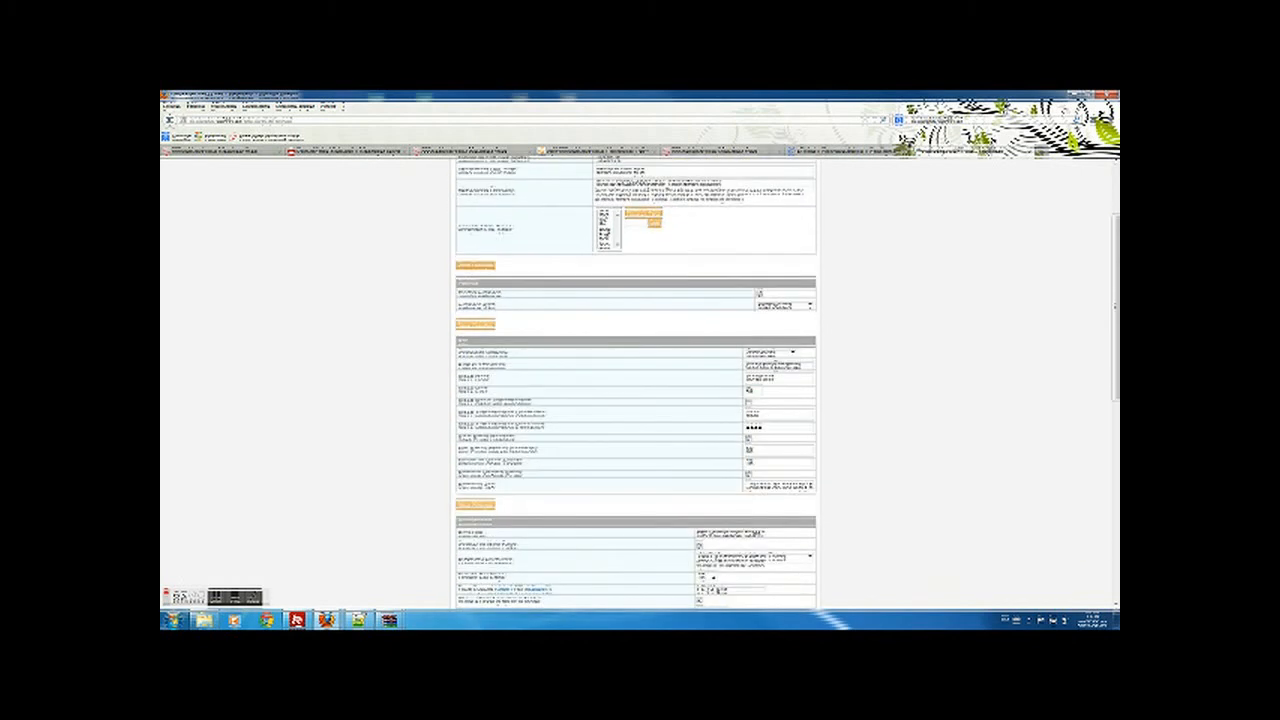
{"action": "left_click", "coordinate": [790, 355]}
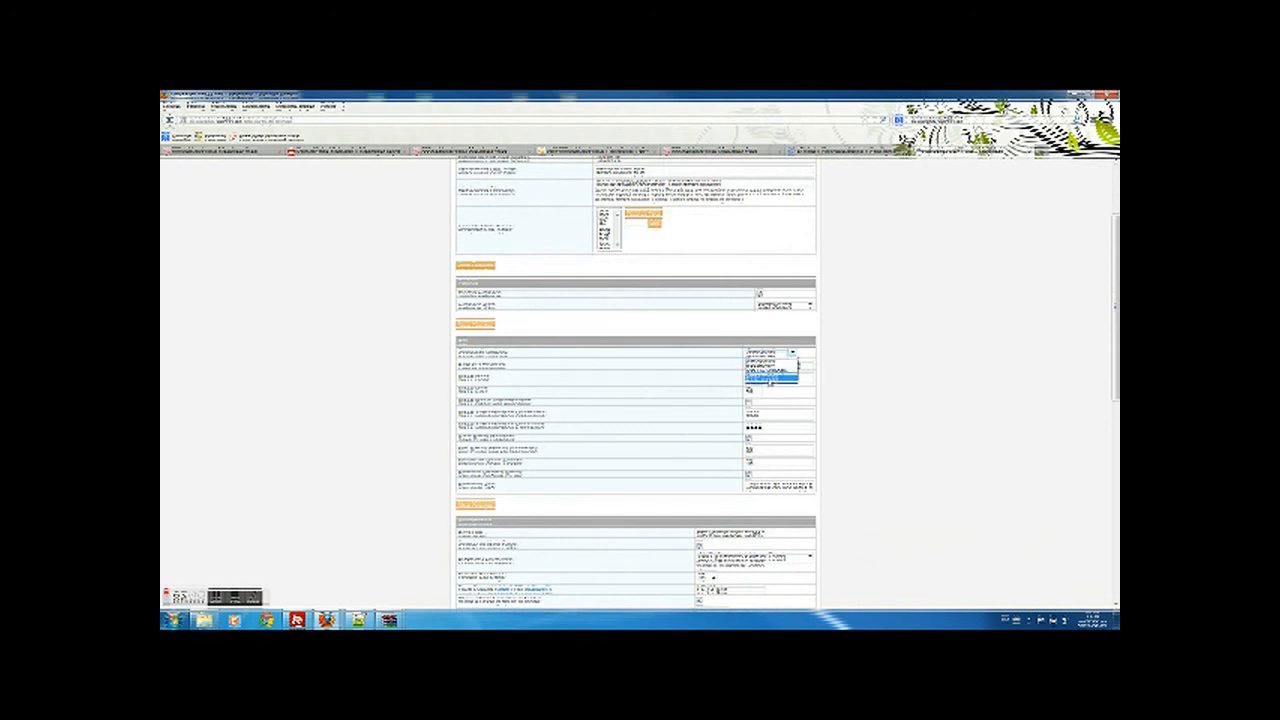
{"action": "left_click", "coordinate": [772, 382]}
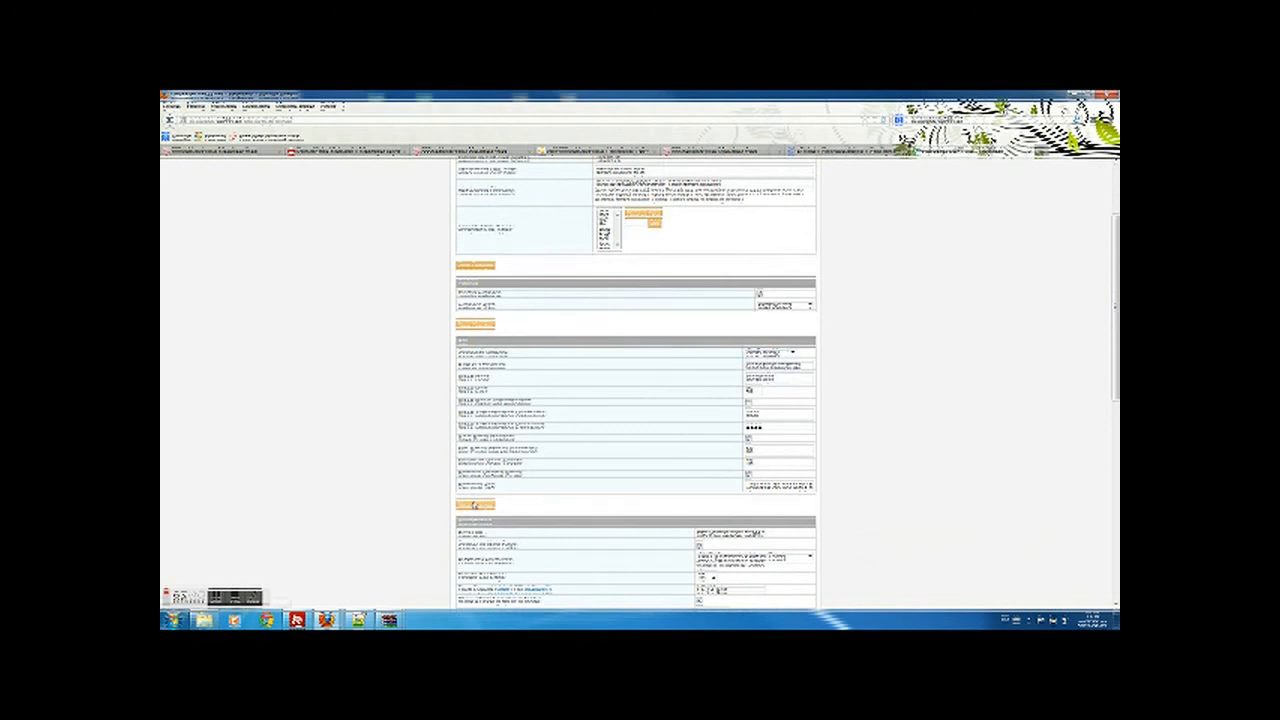
{"action": "scroll", "coordinate": [475, 500], "scroll_direction": "up", "scroll_amount": 3}
{"action": "scroll", "coordinate": [837, 334], "scroll_direction": "down", "scroll_amount": 7}
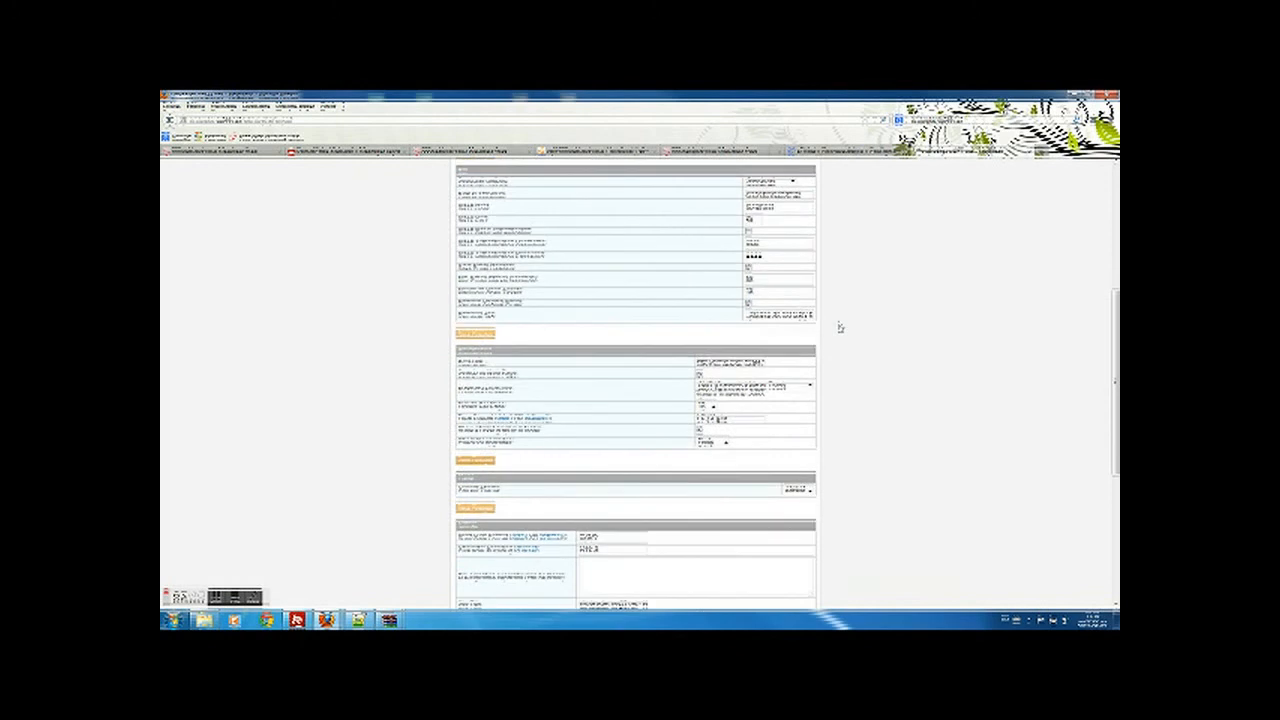
{"action": "scroll", "coordinate": [830, 328], "scroll_direction": "down", "scroll_amount": 3}
{"action": "scroll", "coordinate": [826, 329], "scroll_direction": "down", "scroll_amount": 4}
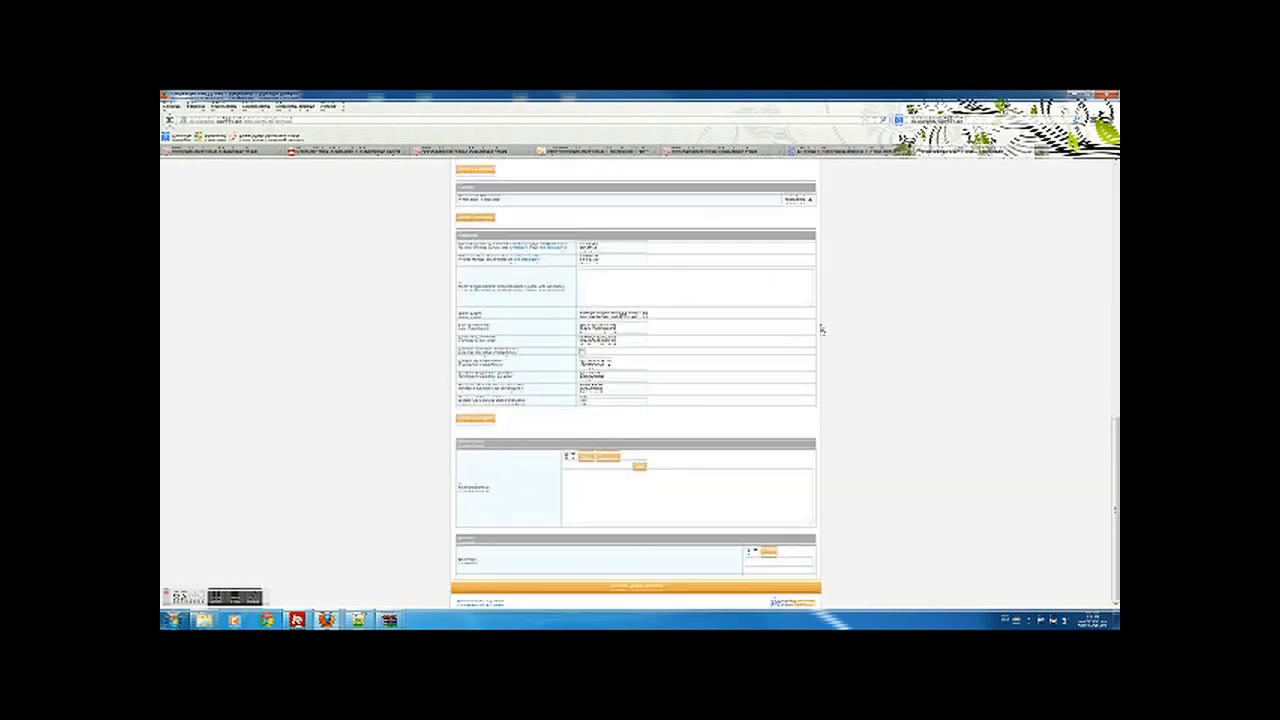
{"action": "scroll", "coordinate": [822, 330], "scroll_direction": "up", "scroll_amount": 15}
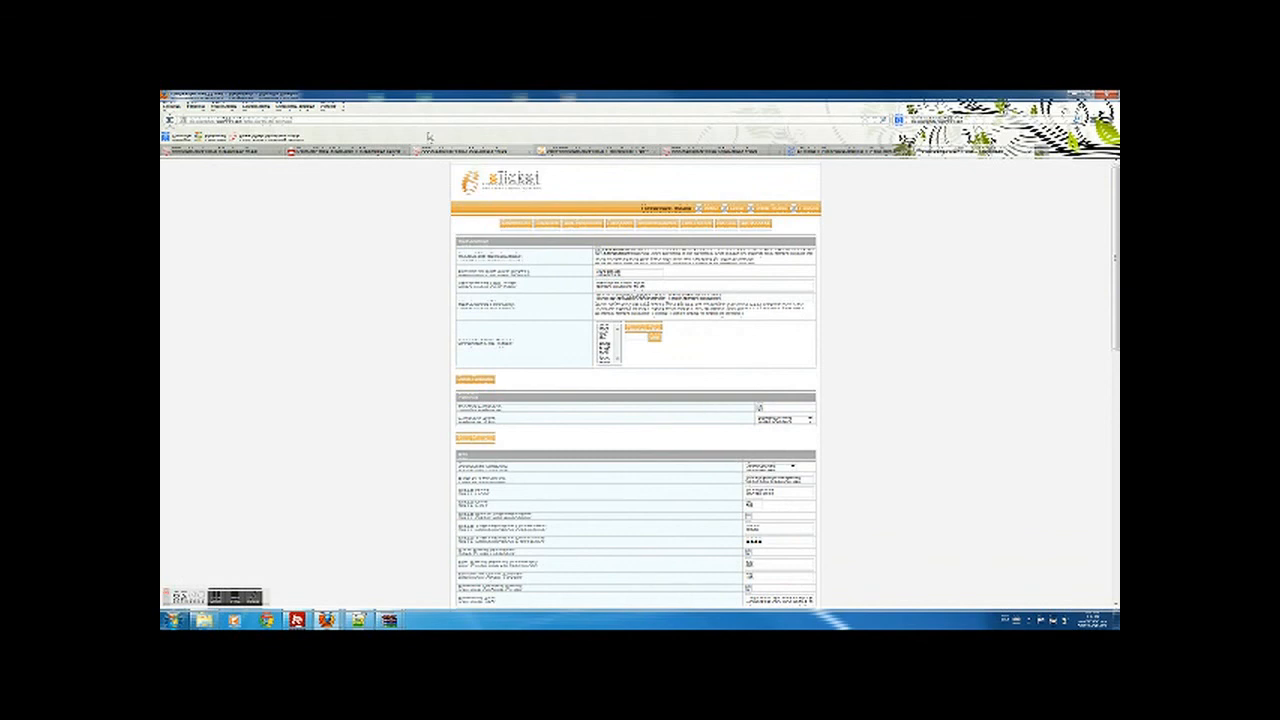
{"action": "left_click", "coordinate": [330, 152]}
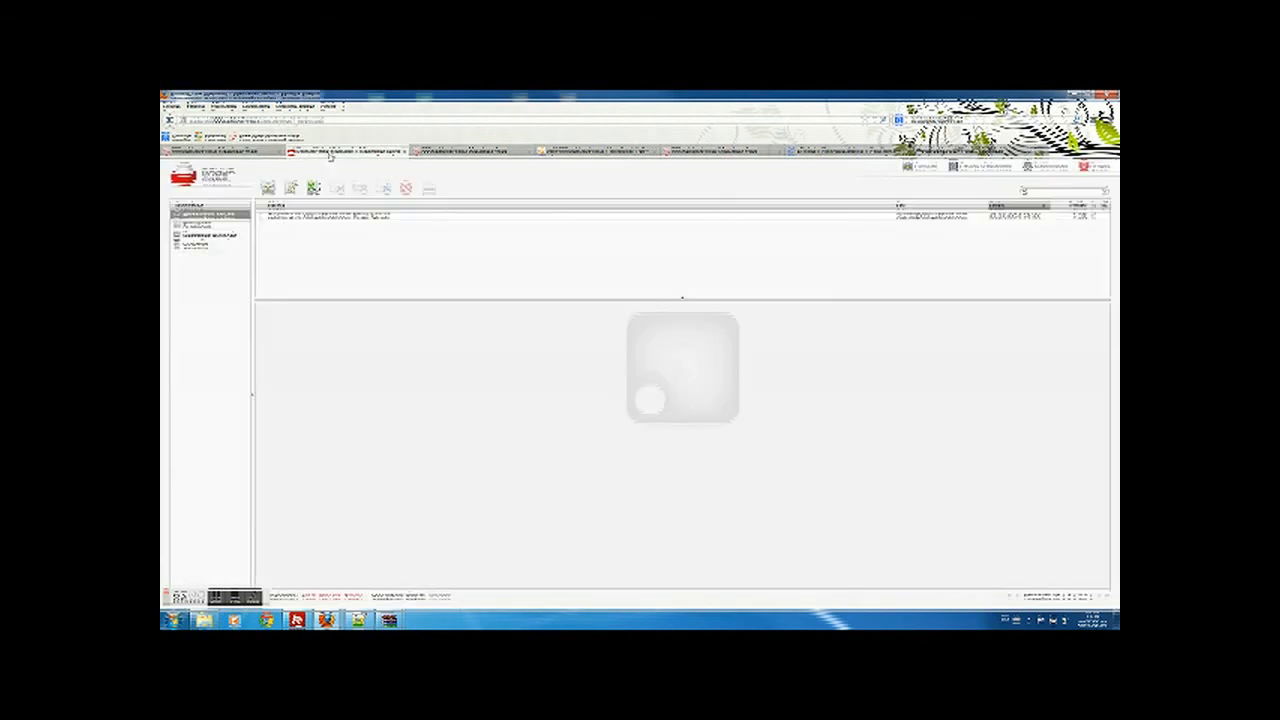
- Look over the 000webhost account, phpMyAdmin and control panel tabs before returning to eTicket settings
{"action": "left_click", "coordinate": [230, 152]}
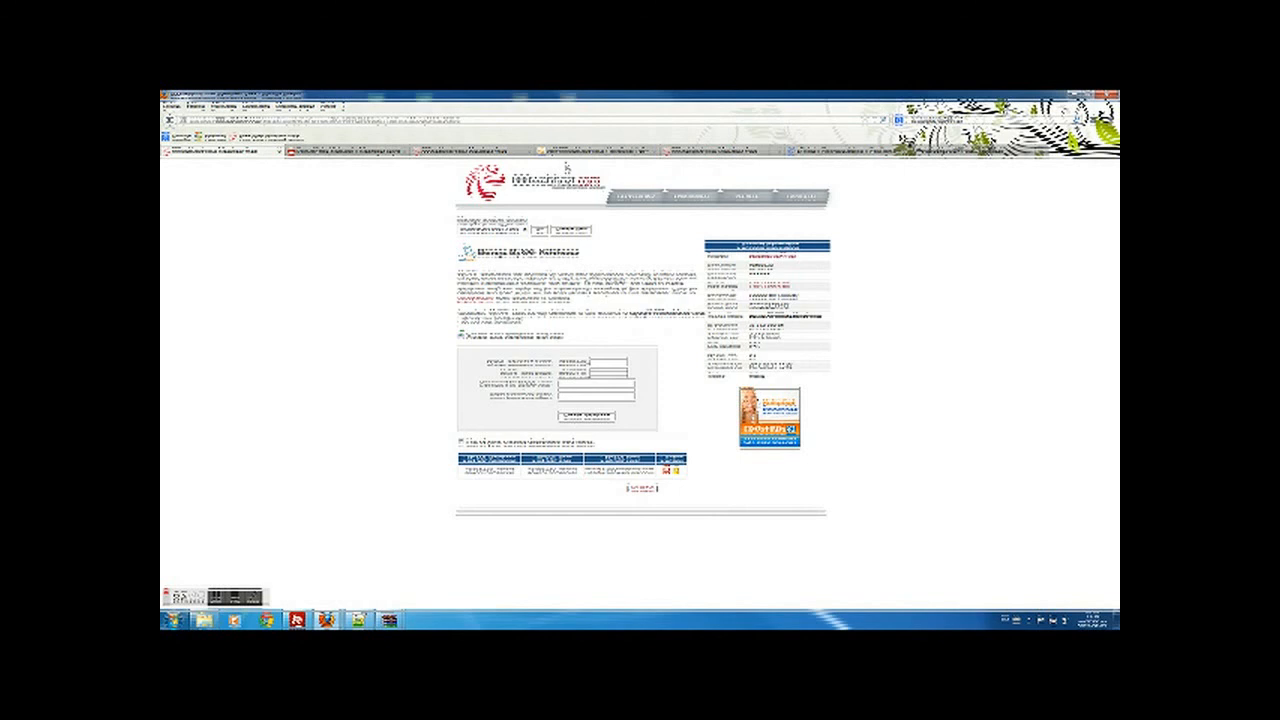
{"action": "left_click", "coordinate": [566, 155]}
{"action": "left_click", "coordinate": [740, 153]}
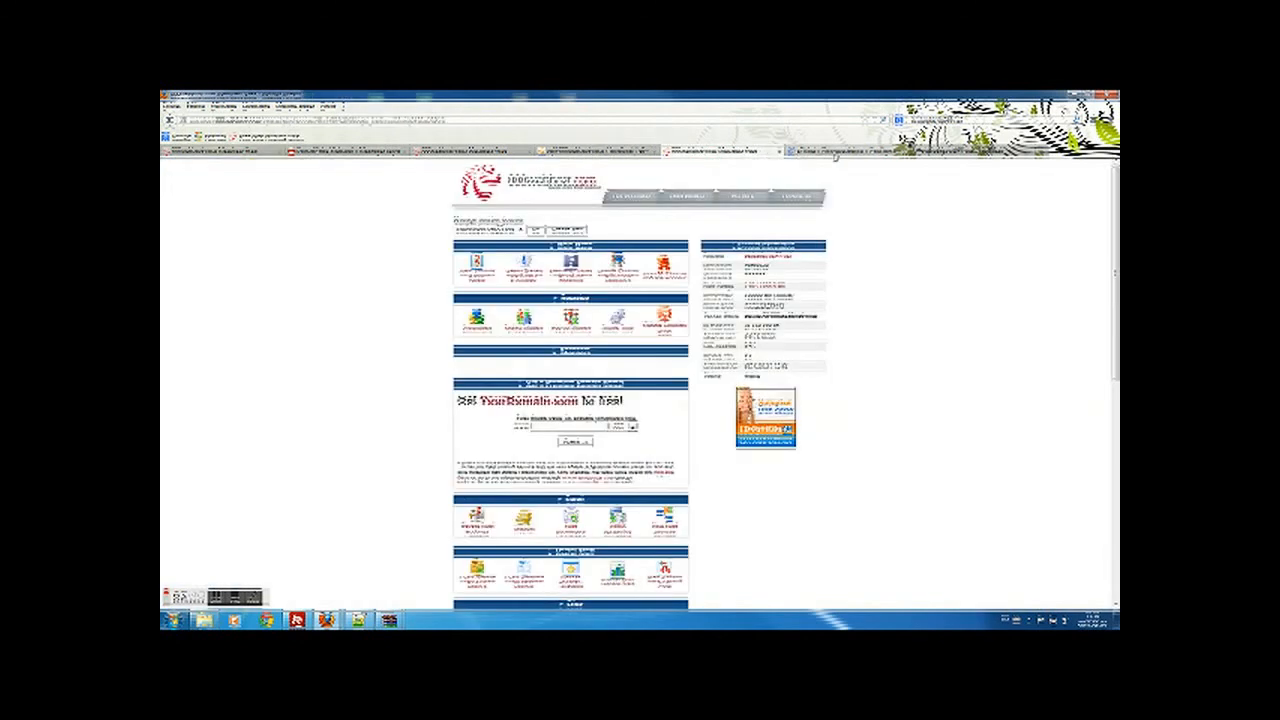
{"action": "left_click", "coordinate": [959, 153]}
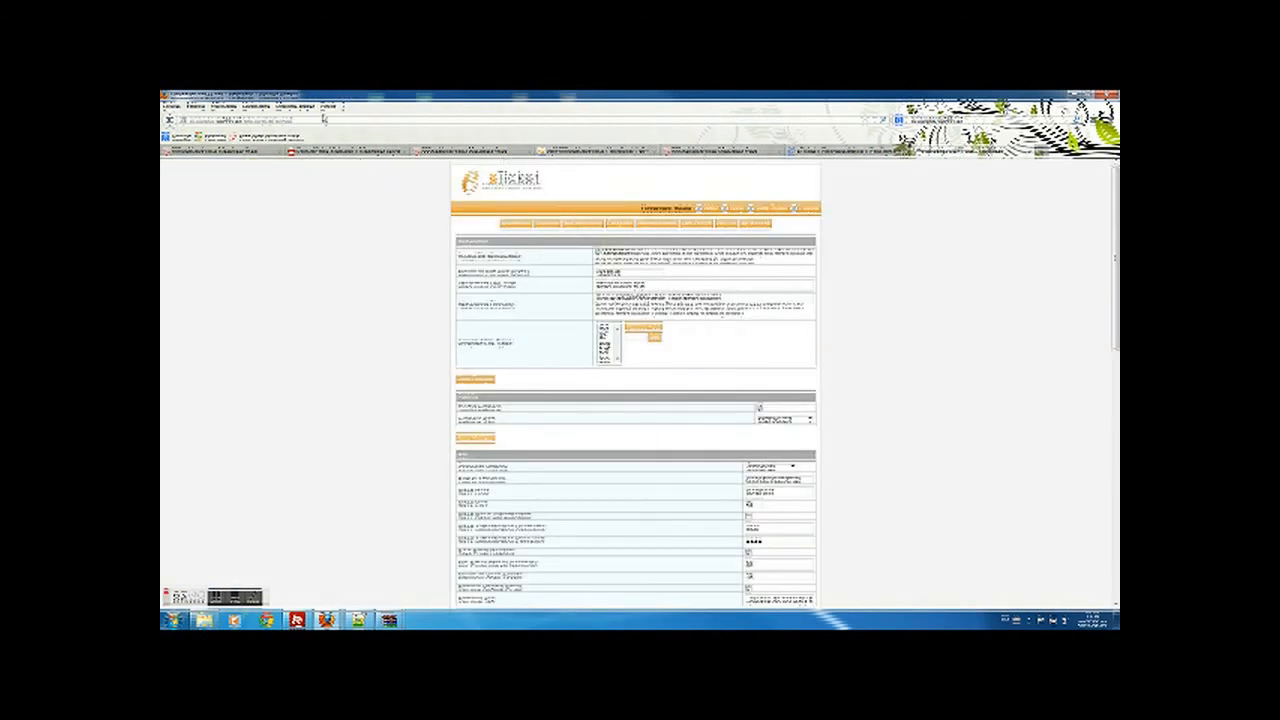
- Remove the admin path from the site URL to load the public Open Ticket page
{"action": "left_click", "coordinate": [296, 118]}
{"action": "left_click_drag", "start_coordinate": [310, 119], "coordinate": [245, 123]}
{"action": "key", "text": "BackSpace"}
{"action": "key", "text": "Return"}
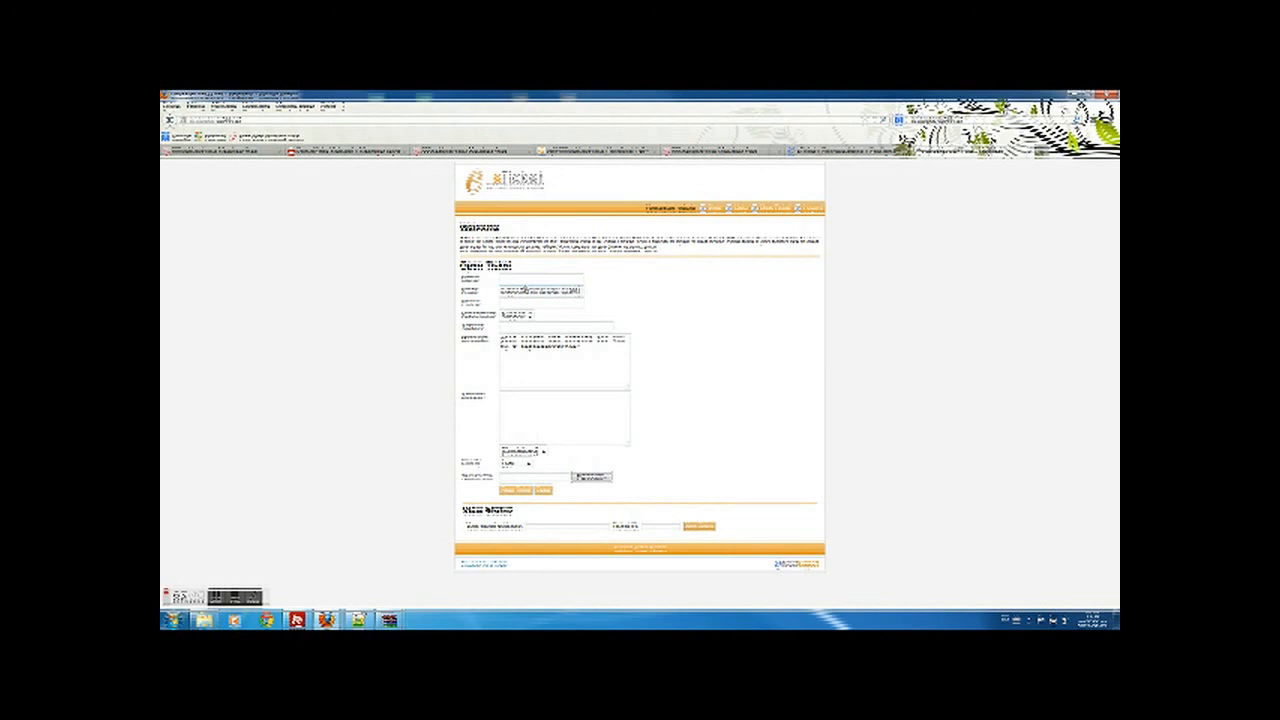
- Inspect the prefilled email address on the form, then go to the 000webhost site tab
{"action": "key", "text": "Right"}
{"action": "key", "text": "Right"}
{"action": "key", "text": "Right"}
{"action": "key", "text": "Right"}
{"action": "key", "text": "Right"}
{"action": "key", "text": "Right"}
{"action": "key", "text": "Right"}
{"action": "key", "text": "Right"}
{"action": "left_click_drag", "start_coordinate": [501, 292], "coordinate": [626, 291]}
{"action": "left_click", "coordinate": [608, 291]}
{"action": "left_click", "coordinate": [340, 152]}
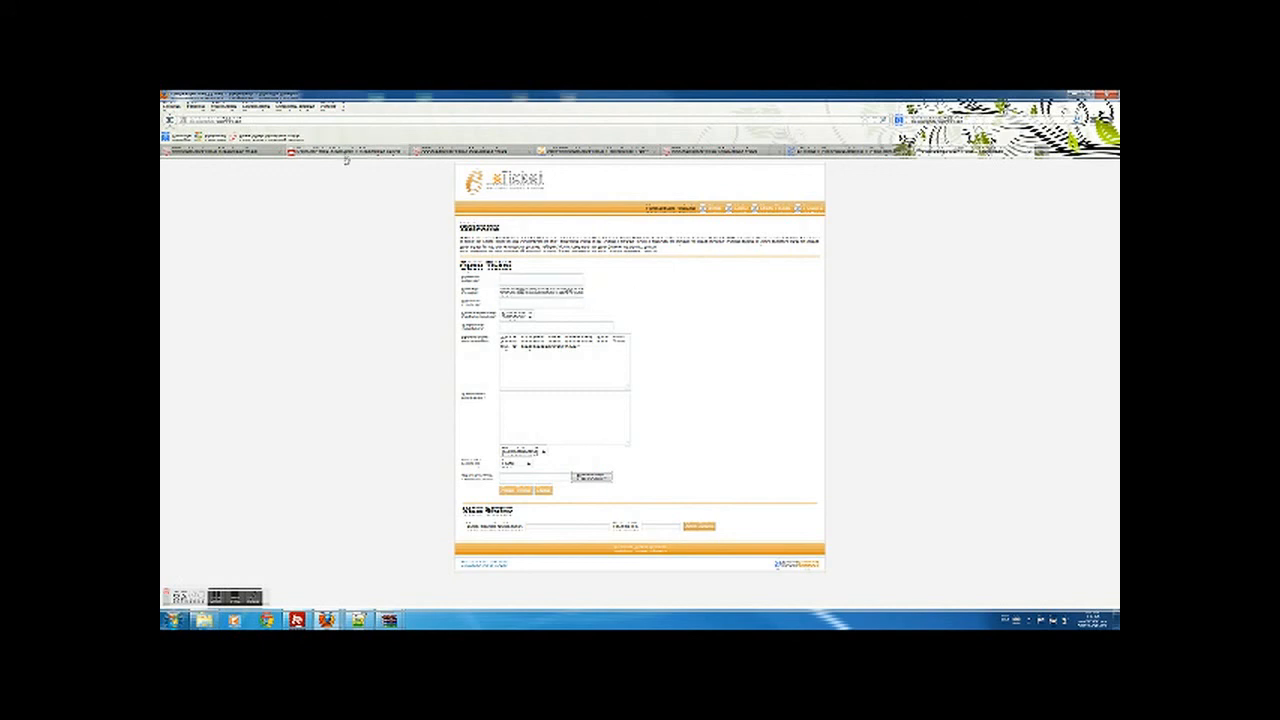
{"action": "left_click", "coordinate": [454, 153]}
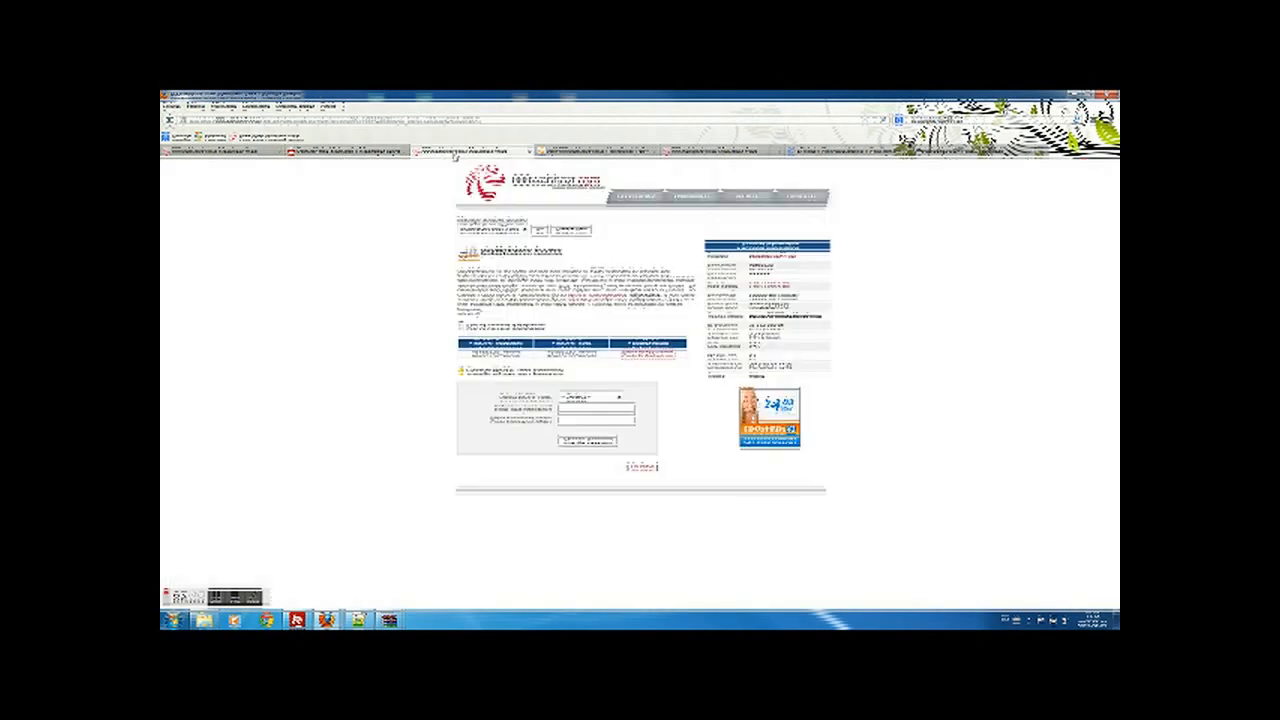
- Go through the database and phpMyAdmin tabs to the control panel's Email Manager page
{"action": "left_click", "coordinate": [266, 157]}
{"action": "left_click", "coordinate": [598, 155]}
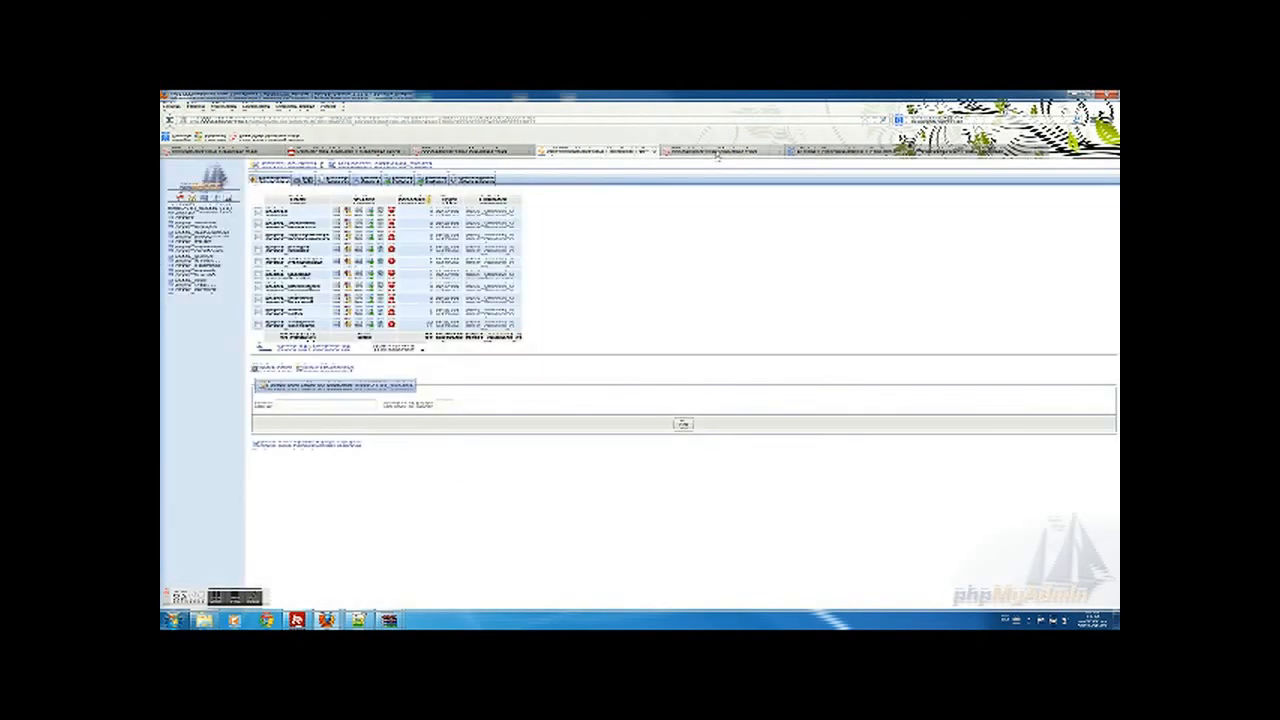
{"action": "left_click", "coordinate": [712, 155]}
{"action": "scroll", "coordinate": [513, 366], "scroll_direction": "down", "scroll_amount": 4}
{"action": "left_click", "coordinate": [488, 364]}
- Copy the hosting account's email address and return to the Open Ticket form
{"action": "left_click_drag", "start_coordinate": [463, 450], "coordinate": [546, 450]}
{"action": "right_click", "coordinate": [546, 450]}
{"action": "left_click", "coordinate": [556, 466]}
{"action": "left_click", "coordinate": [618, 153]}
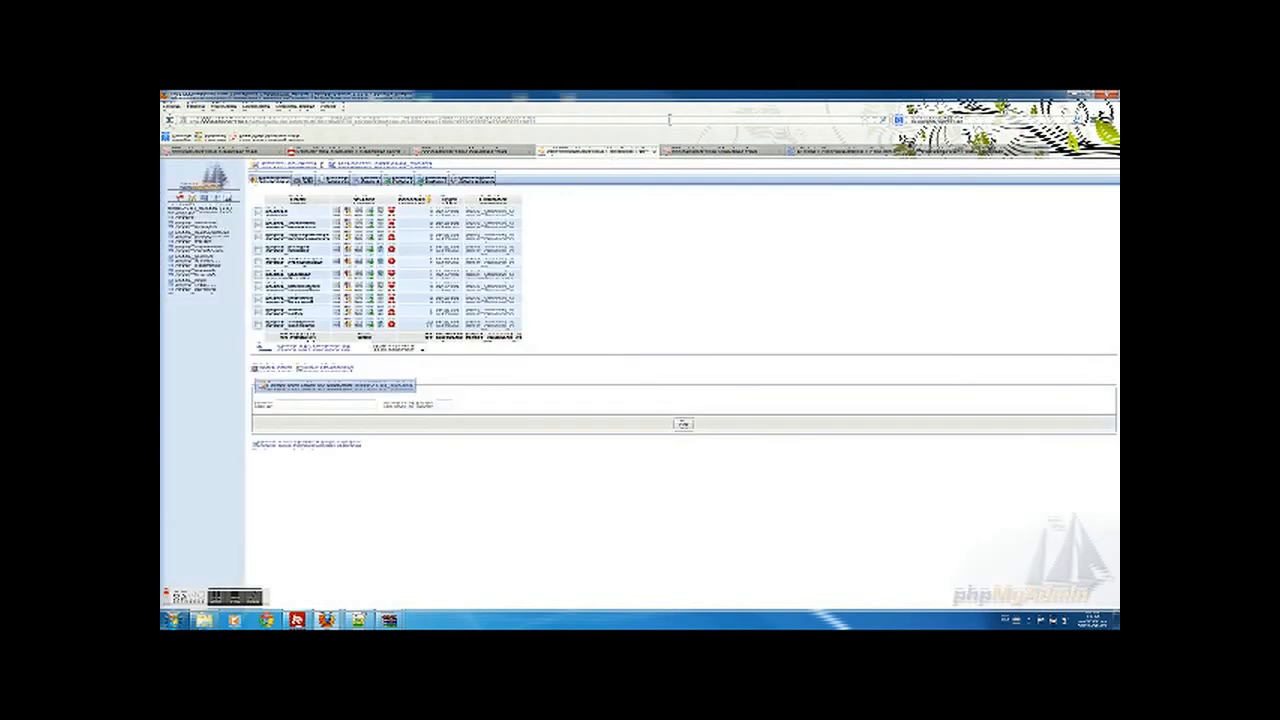
{"action": "left_click", "coordinate": [980, 152]}
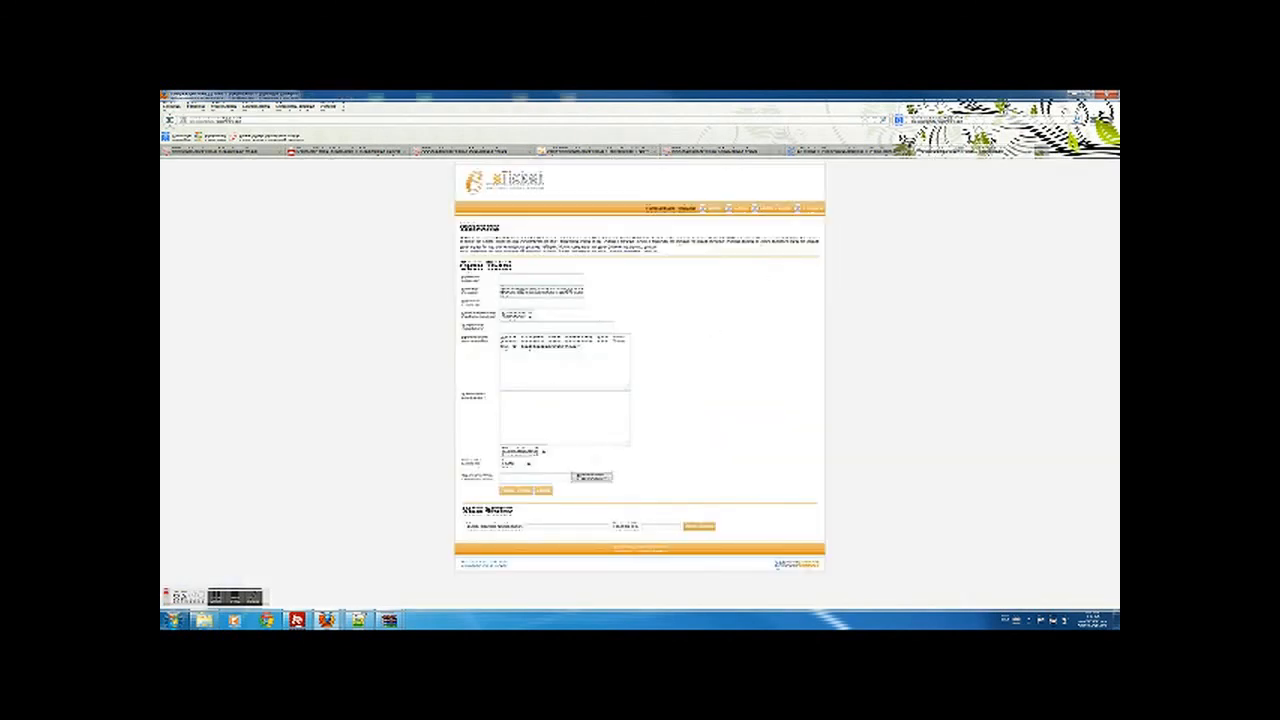
- Replace the Email field's address with the copied hosting account address
{"action": "left_click_drag", "start_coordinate": [500, 292], "coordinate": [584, 292]}
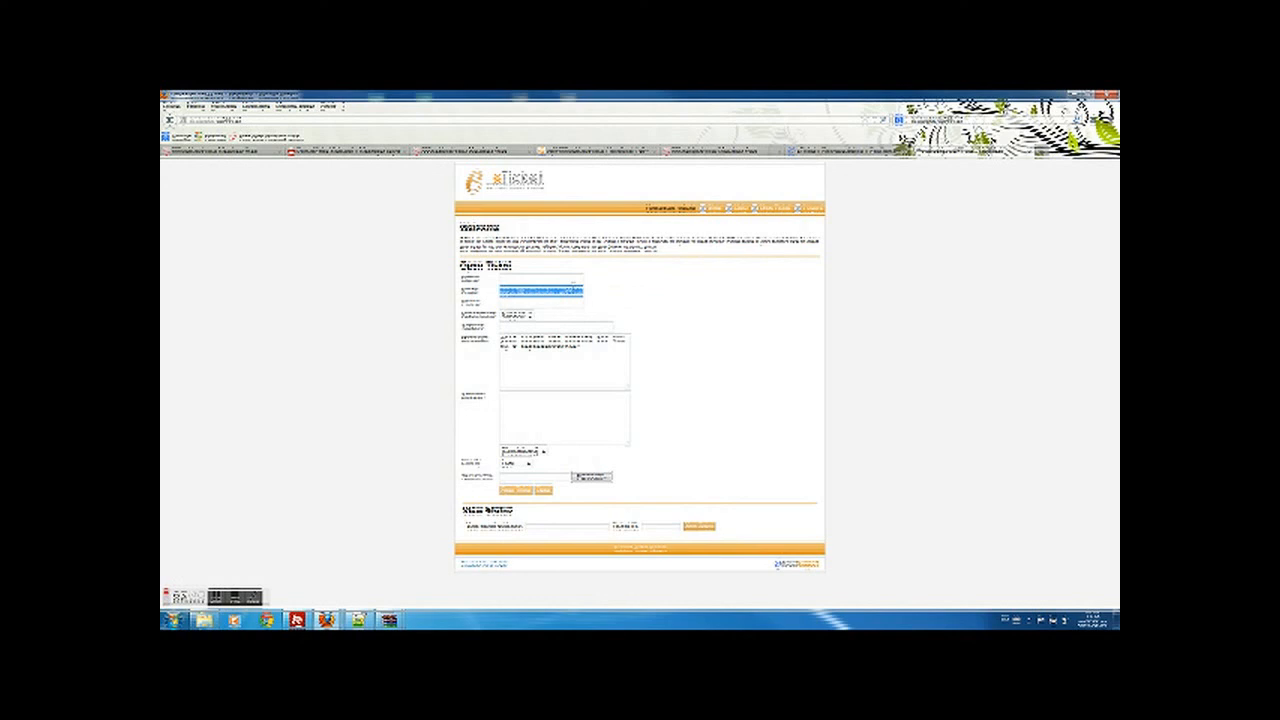
{"action": "key", "text": "BackSpace"}
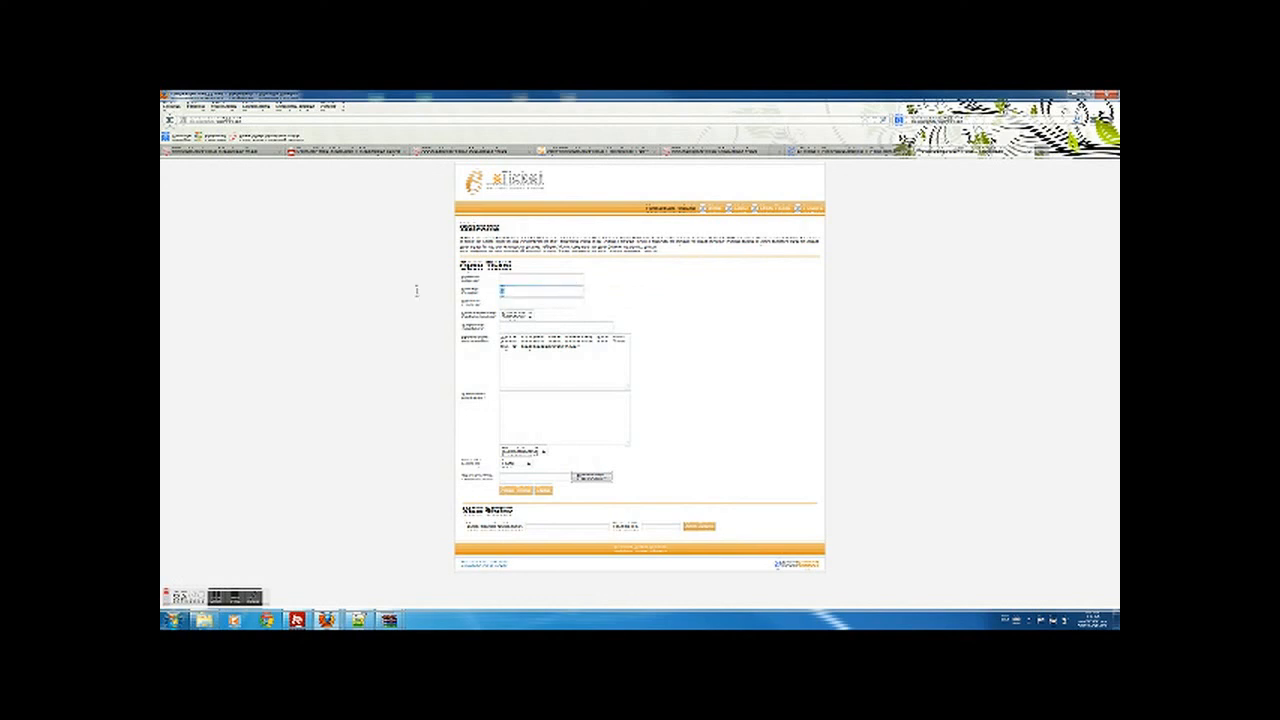
{"action": "key", "text": "ctrl+v"}
- Fill Name 'test', Phone 'test', Subject 'asdasd' and message 'test', then submit the ticket
{"action": "left_click", "coordinate": [534, 280]}
{"action": "type", "text": "test"}
{"action": "left_click", "coordinate": [522, 304]}
{"action": "type", "text": "test"}
{"action": "left_click", "coordinate": [536, 330]}
{"action": "type", "text": "asdasd"}
{"action": "left_click", "coordinate": [521, 412]}
{"action": "type", "text": "test"}
{"action": "left_click", "coordinate": [515, 490]}
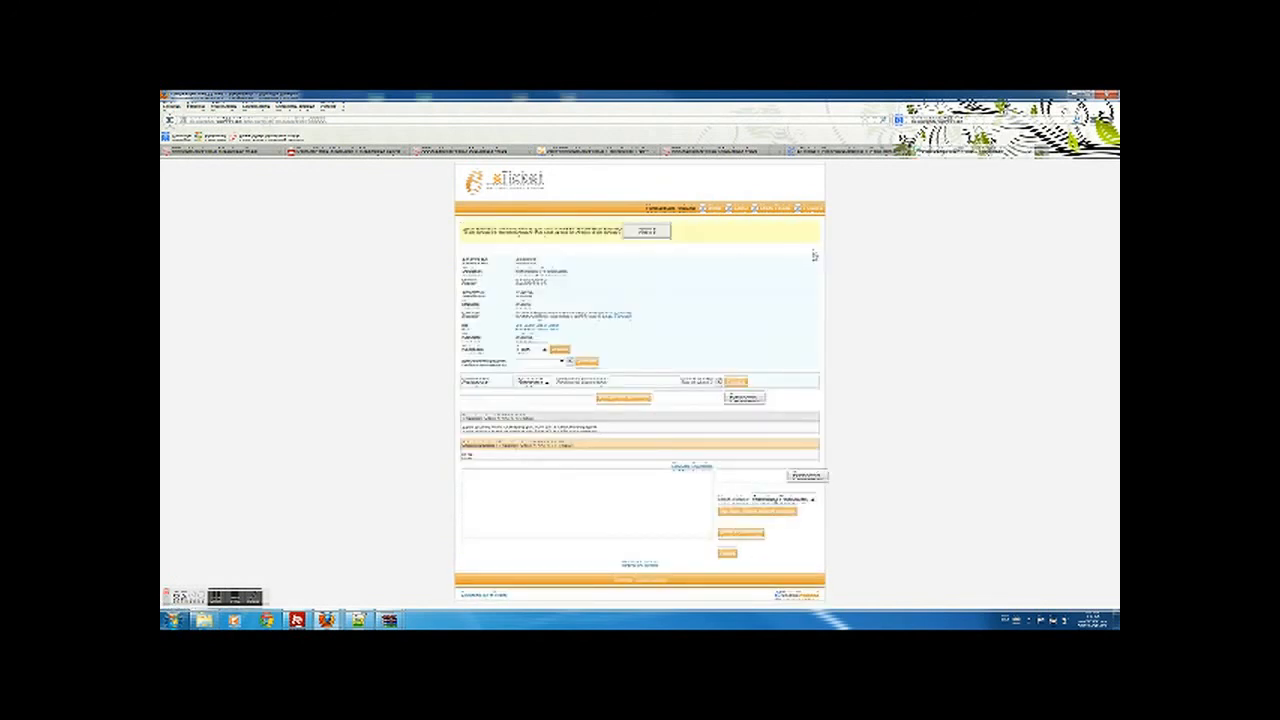
{"action": "left_click", "coordinate": [376, 150]}
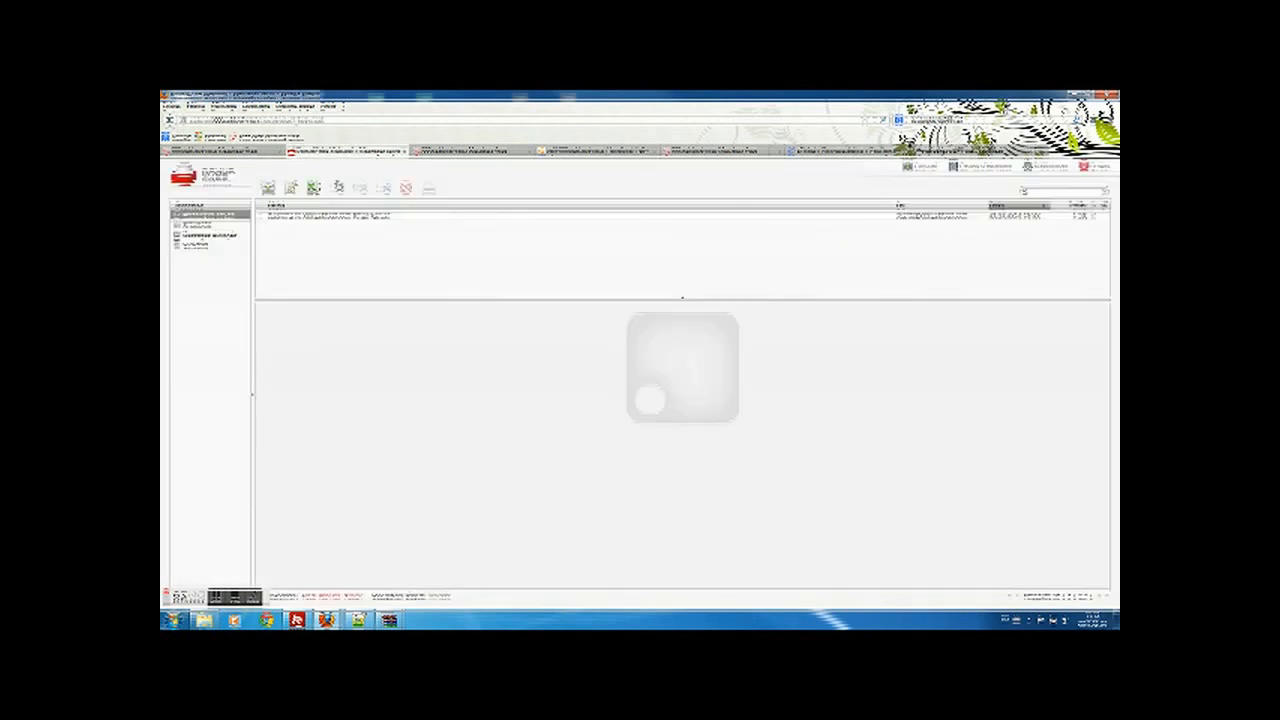
- Check mail and read the new-ticket notification, then open eTicket's list of new tickets
{"action": "left_click", "coordinate": [268, 190]}
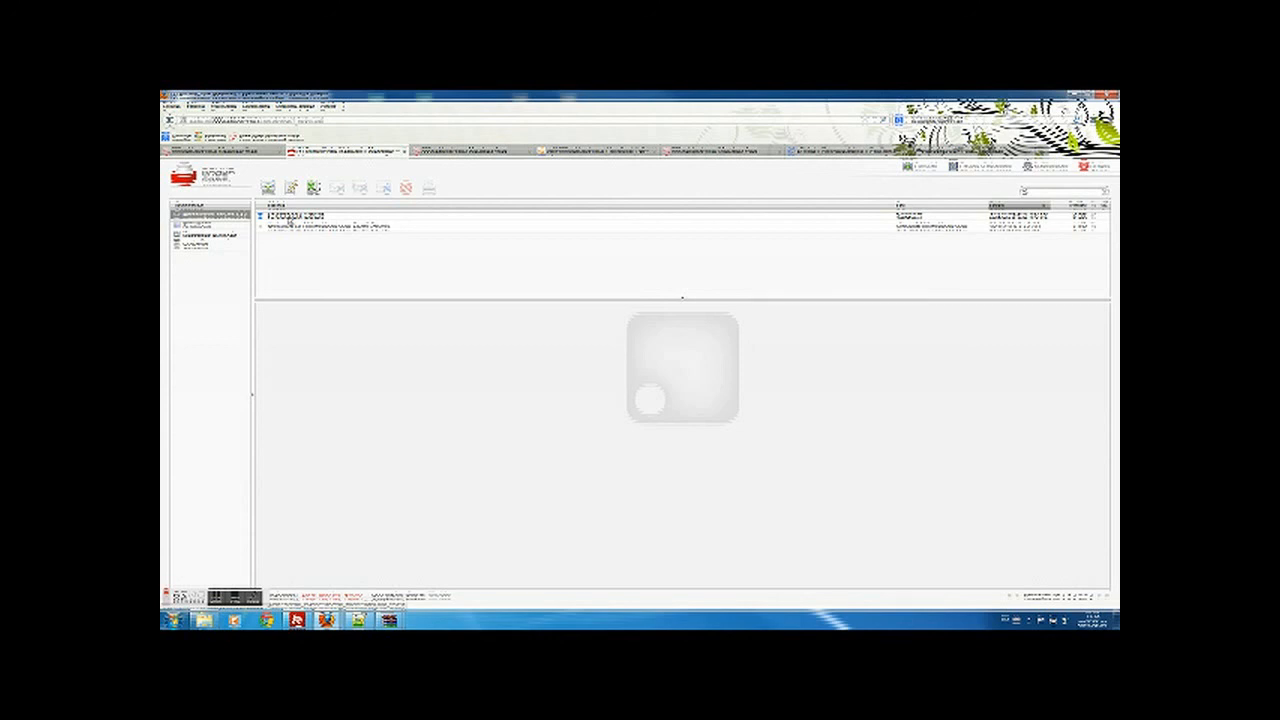
{"action": "left_click", "coordinate": [290, 220]}
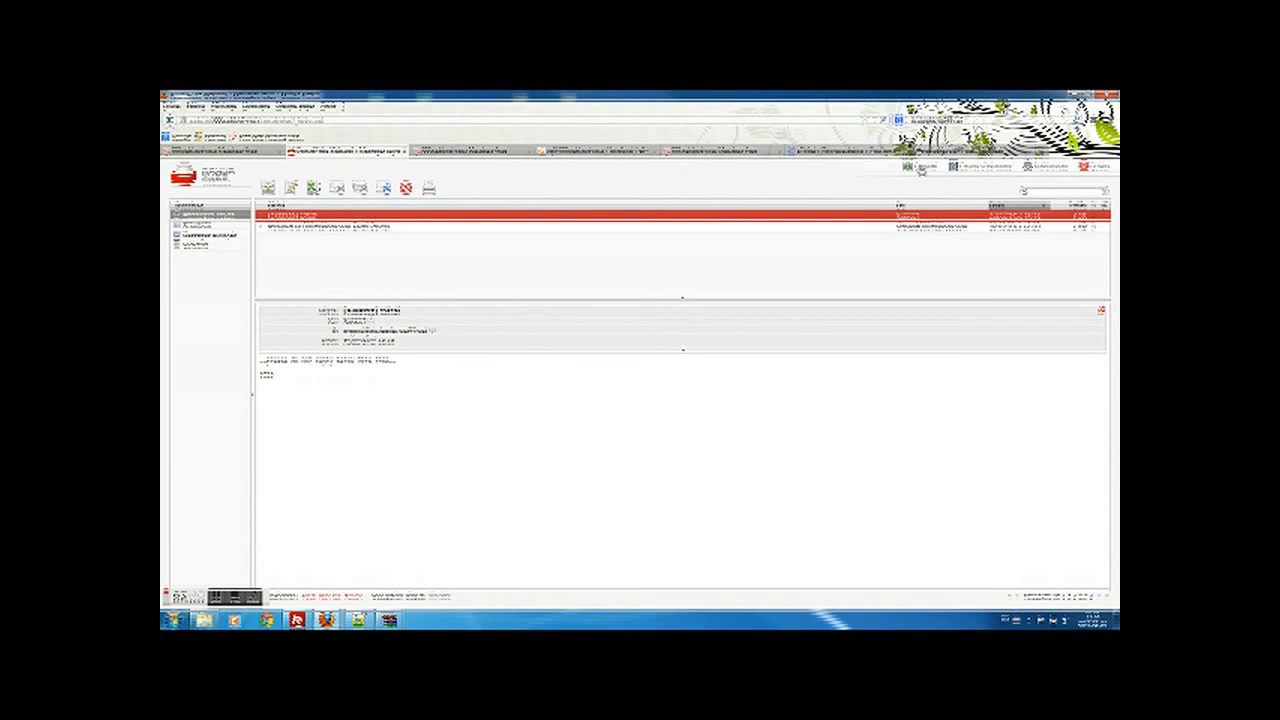
{"action": "left_click", "coordinate": [921, 155]}
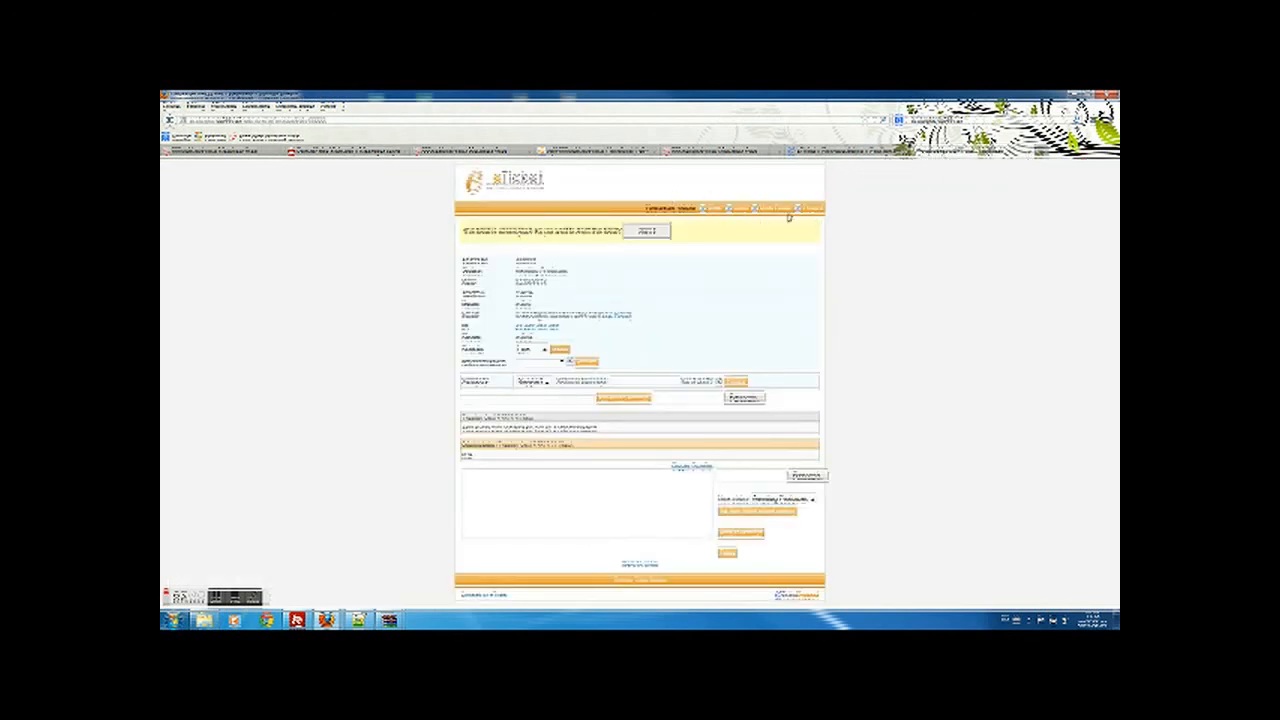
{"action": "left_click", "coordinate": [713, 208]}
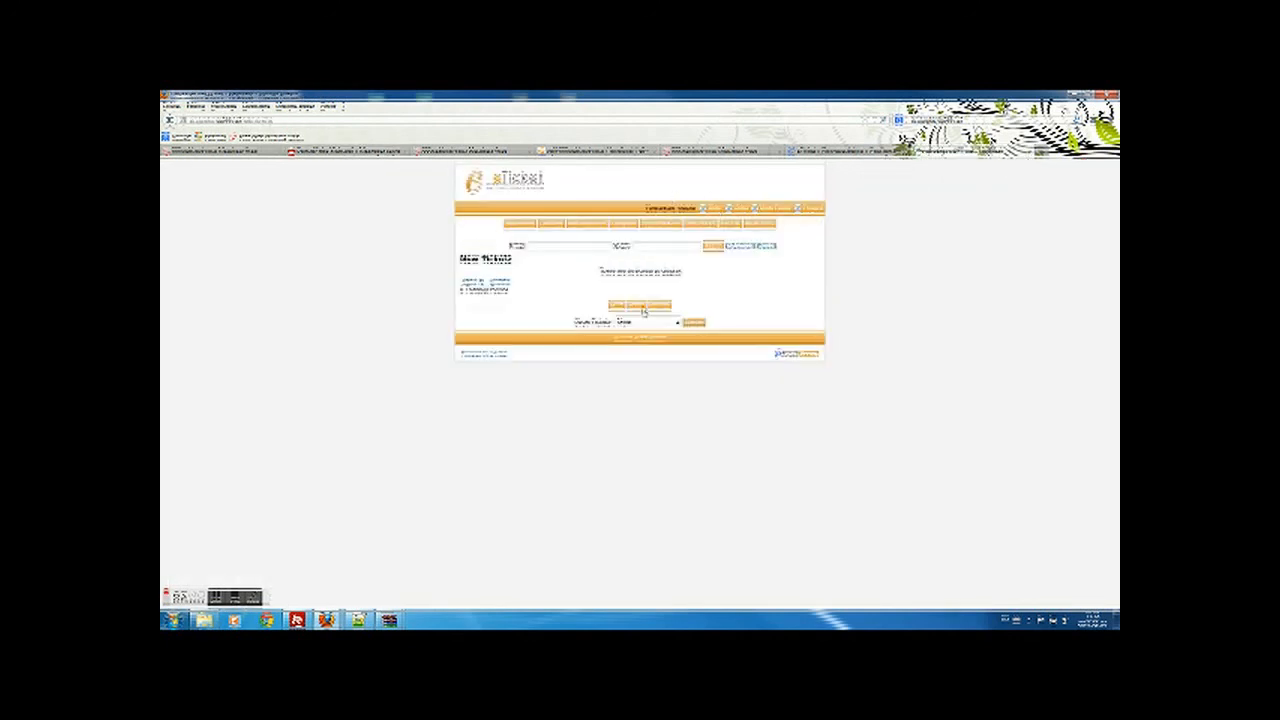